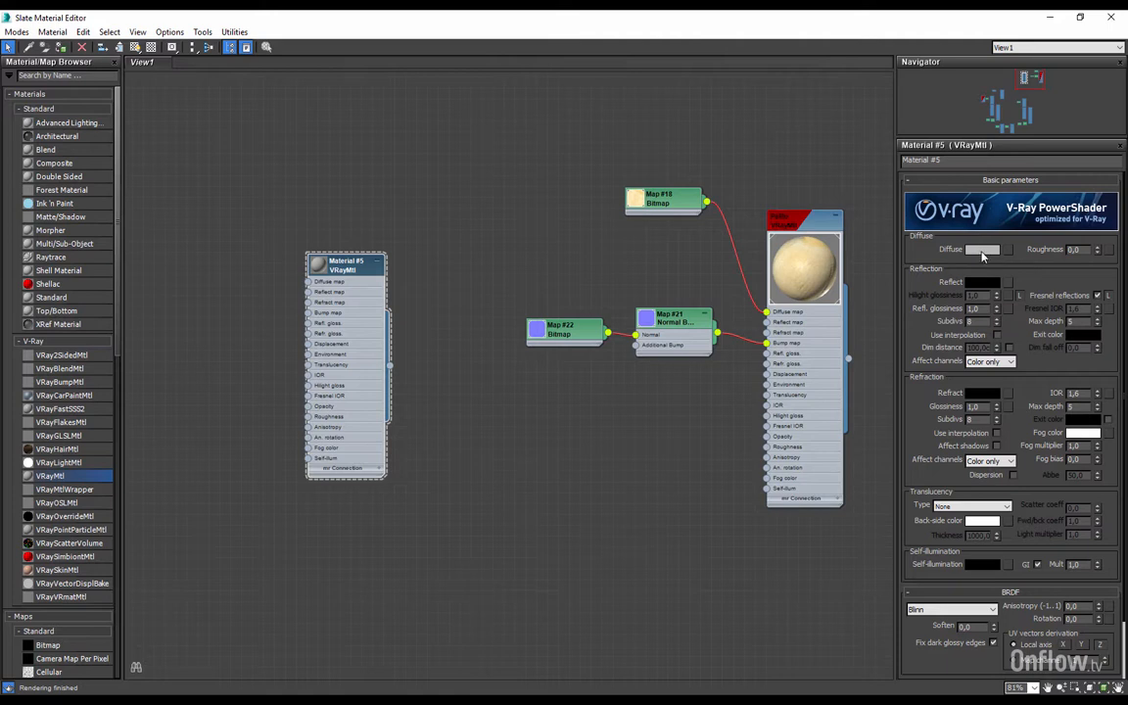
# Step: Set the diffuse color of Material #5 to red 174, green 55, blue 114 and shift its node slightly upward
pyautogui.click(983, 252)
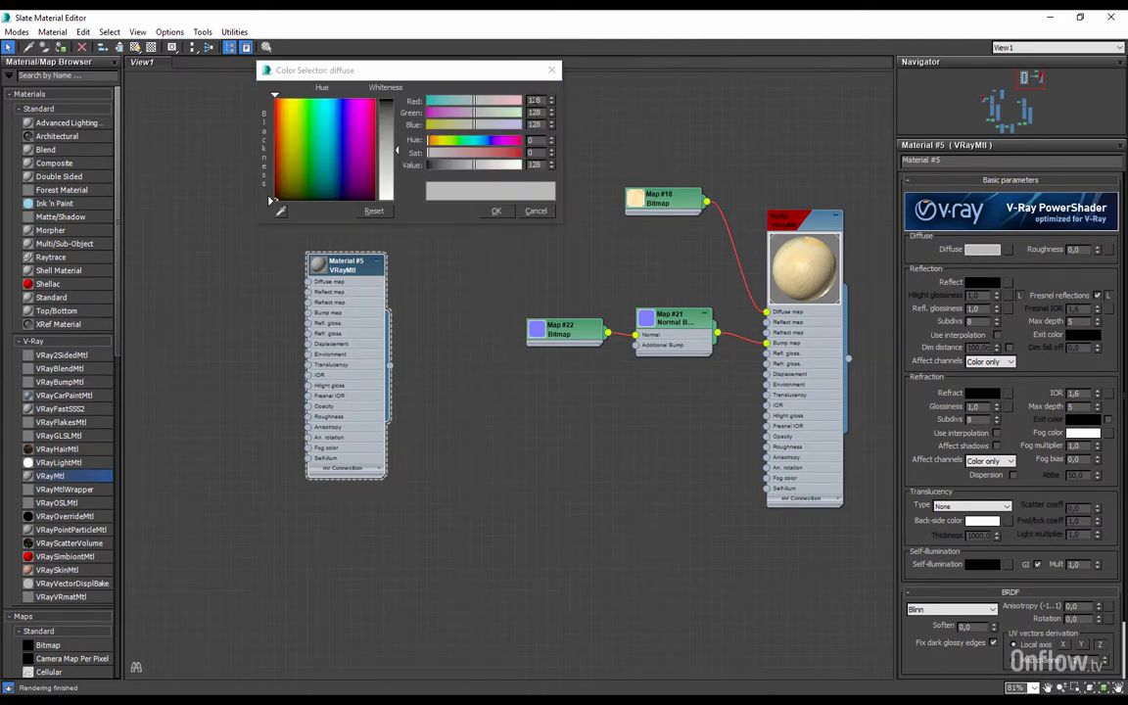
pyautogui.moveTo(546, 102); pyautogui.dragTo(403, 115)
pyautogui.write('171')
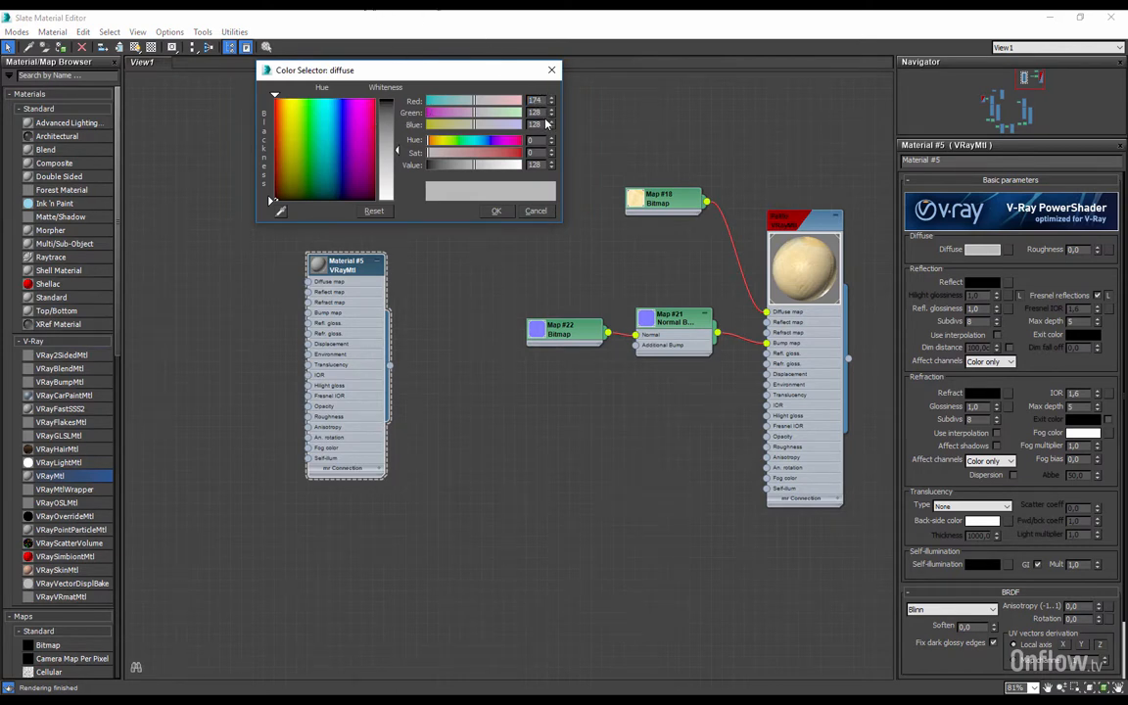
pyautogui.press('Tab')
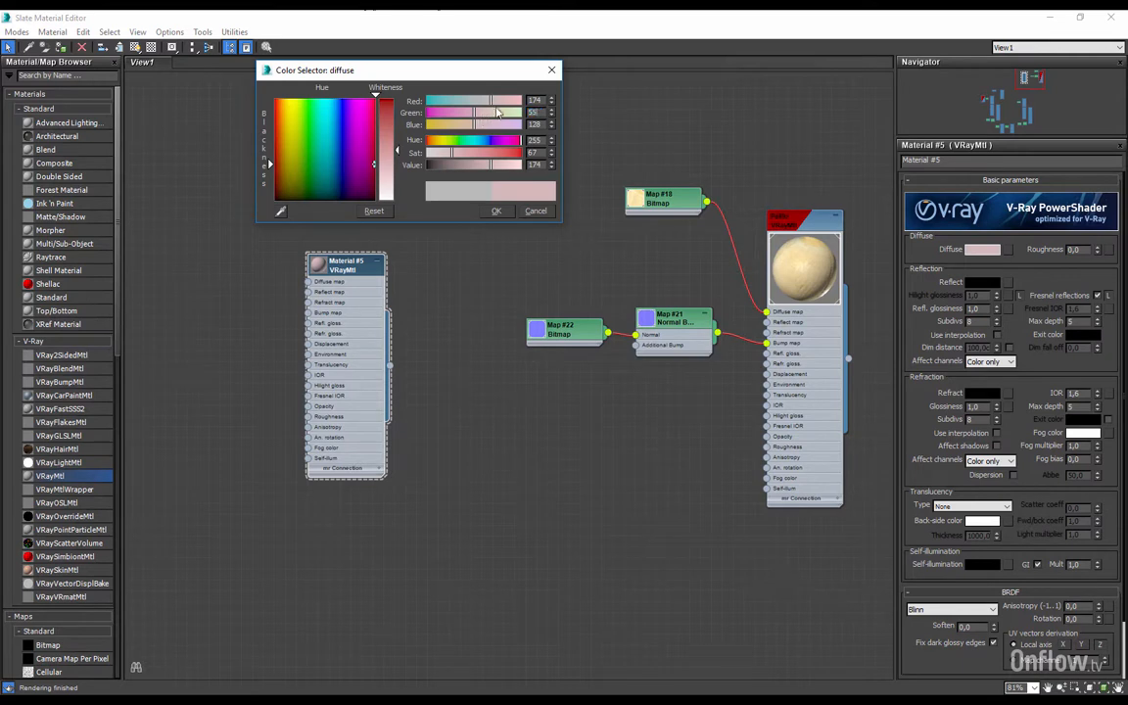
pyautogui.write('55')
pyautogui.press('Tab')
pyautogui.write('114')
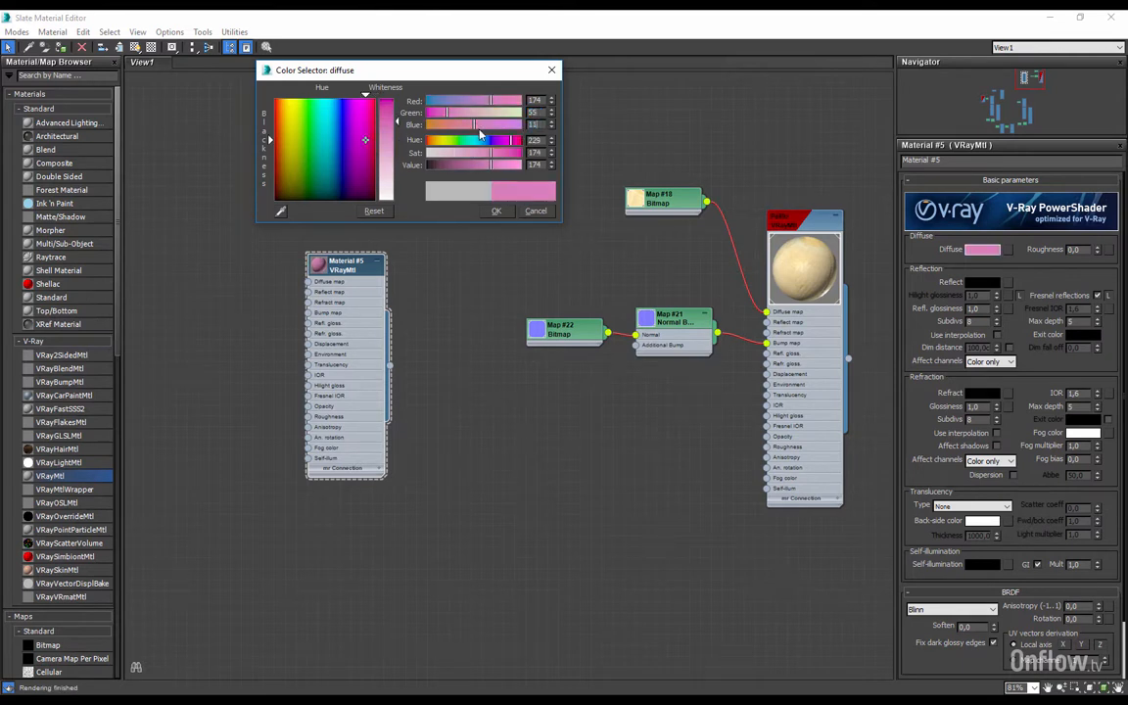
pyautogui.click(499, 213)
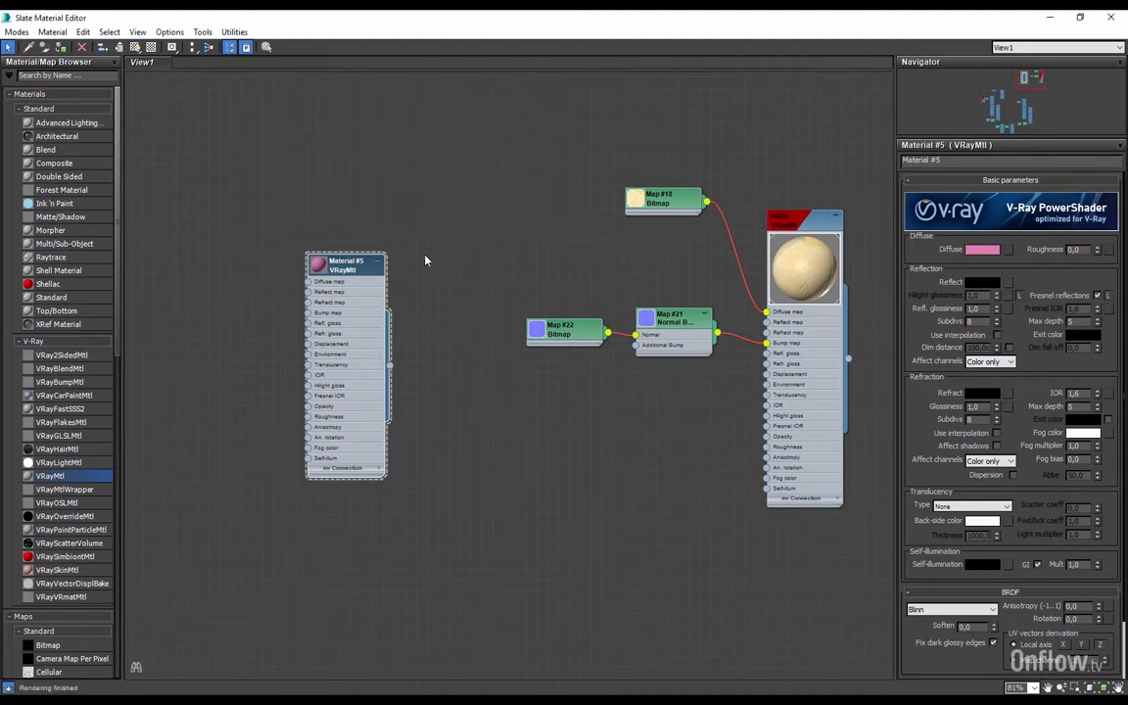
pyautogui.moveTo(336, 263); pyautogui.dragTo(346, 240)
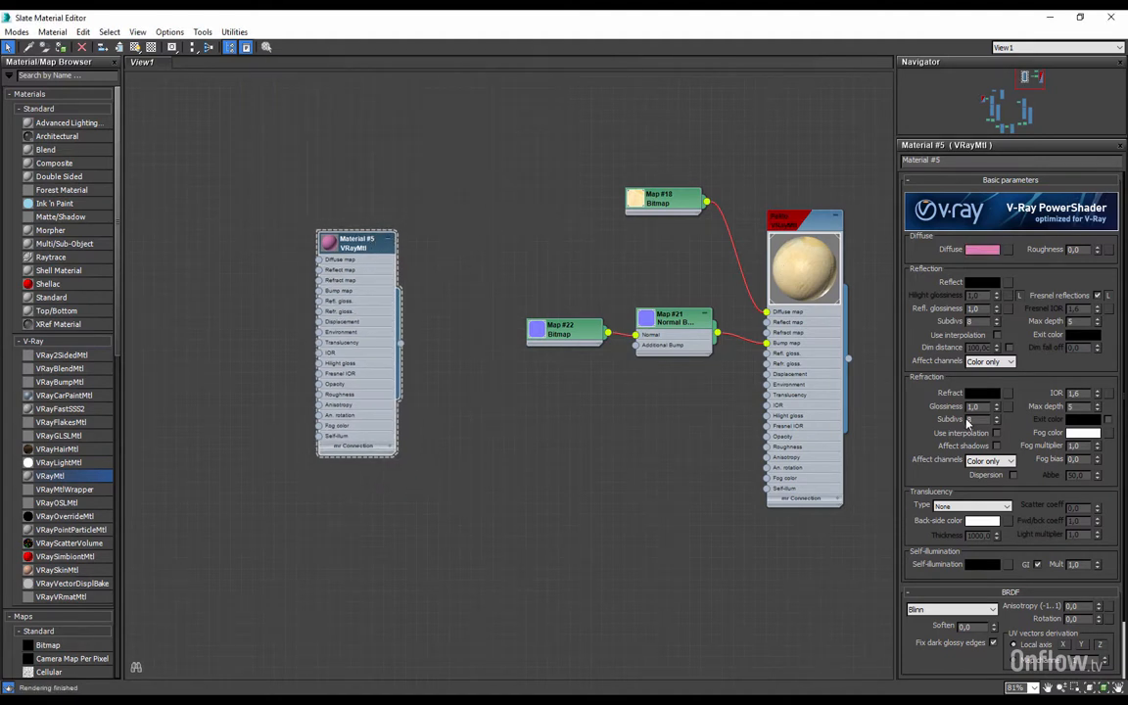
# Step: Set the reflection color of Material #5 to value 121 and its reflection glossiness to 0,7
pyautogui.click(985, 283)
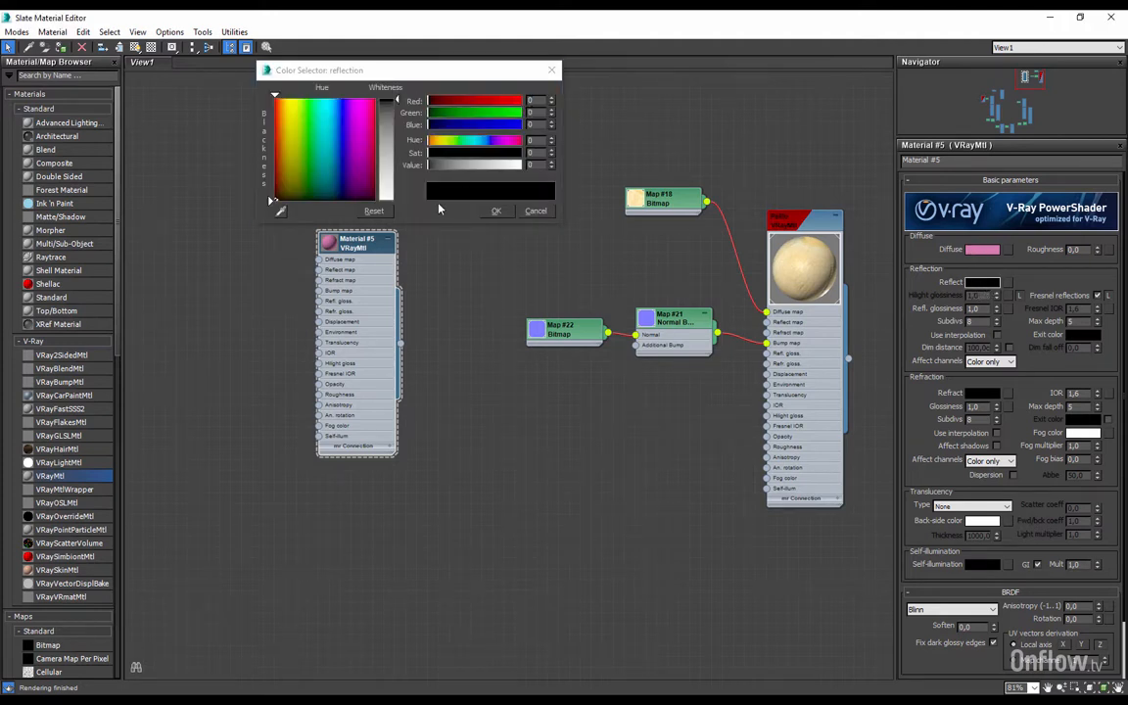
pyautogui.moveTo(430, 166); pyautogui.dragTo(434, 165)
pyautogui.click(534, 165)
pyautogui.write('1212')
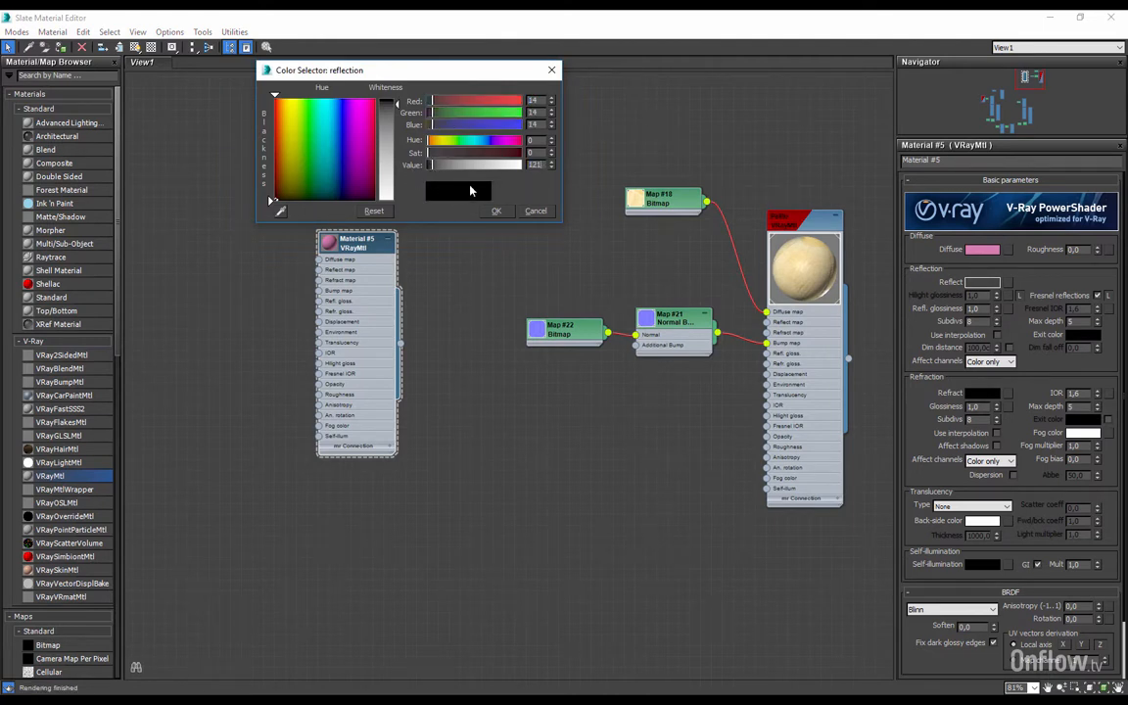
pyautogui.press('Return')
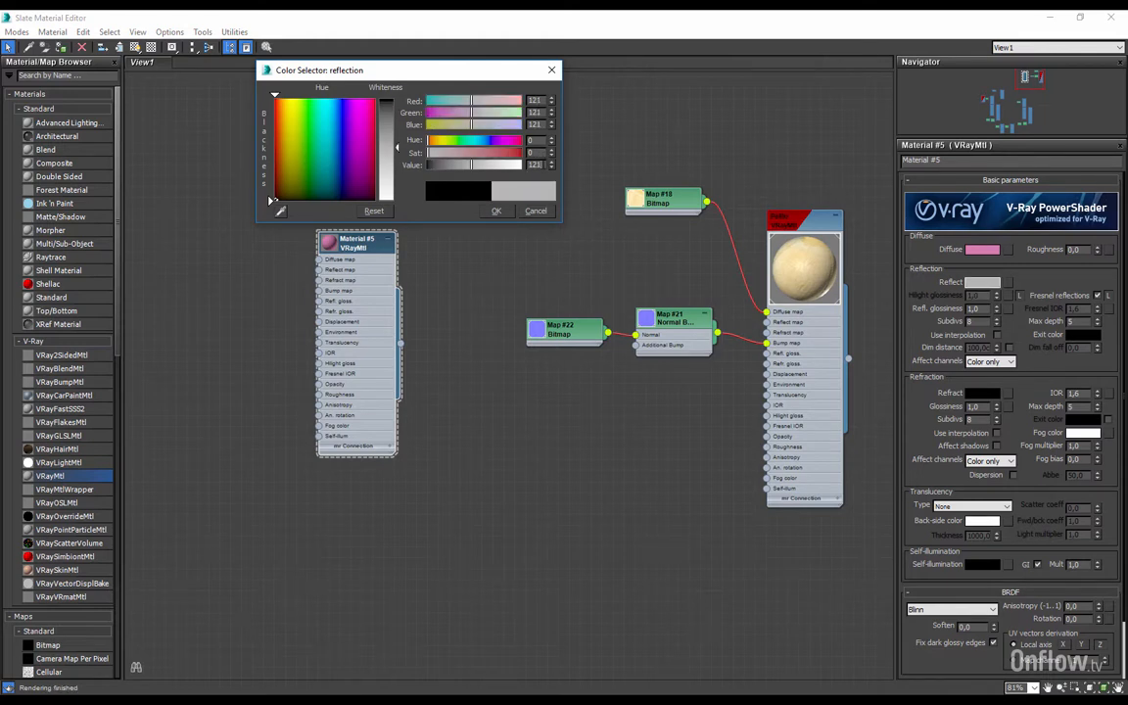
pyautogui.click(497, 212)
pyautogui.moveTo(987, 309); pyautogui.dragTo(921, 307)
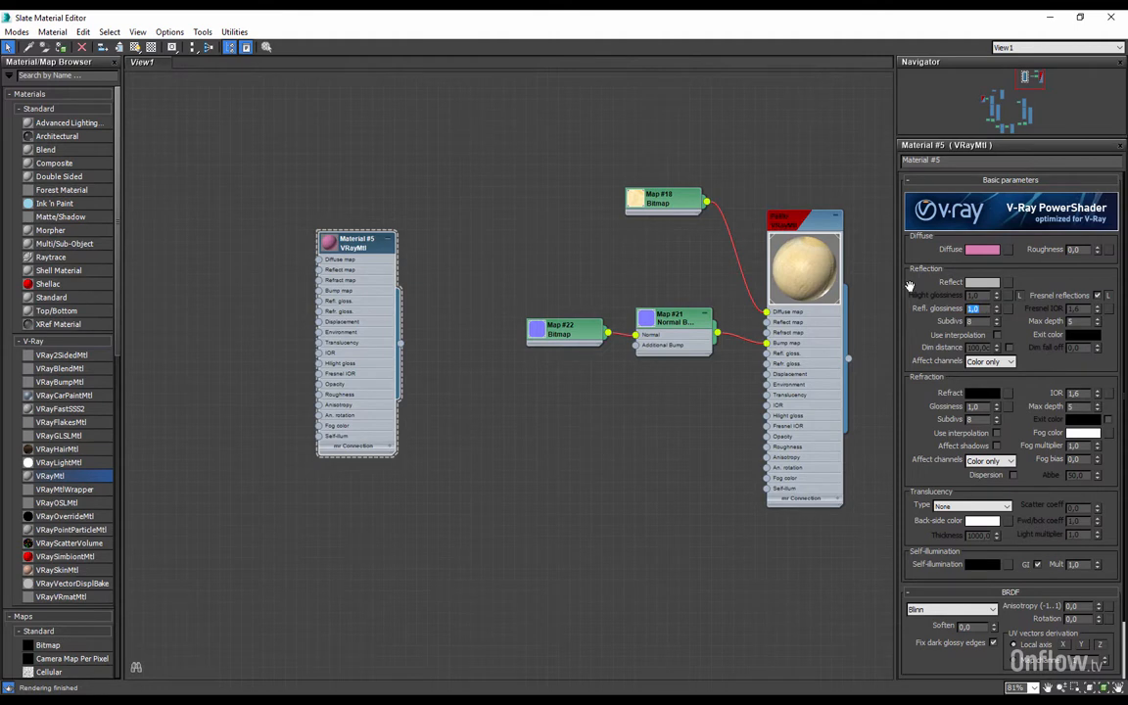
pyautogui.write('0,7')
# Step: Set the refraction color of Material #5 to value 70 and its refraction glossiness to 0,8
pyautogui.click(982, 394)
pyautogui.moveTo(534, 165); pyautogui.dragTo(432, 164)
pyautogui.write('70')
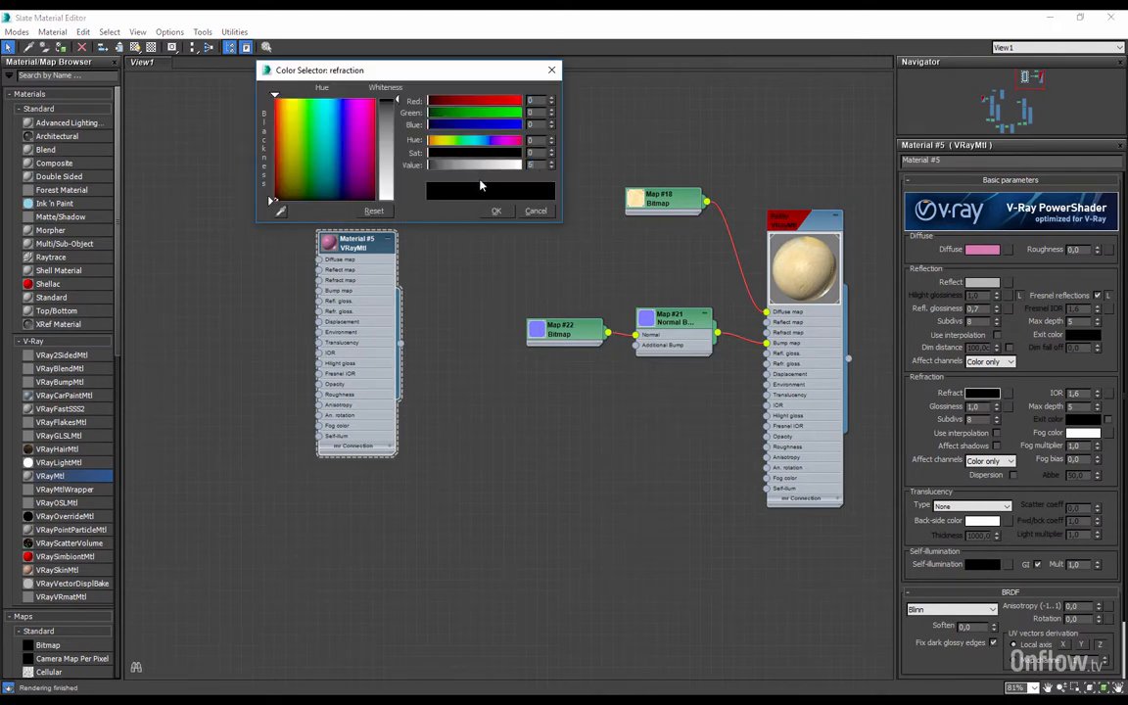
pyautogui.click(503, 215)
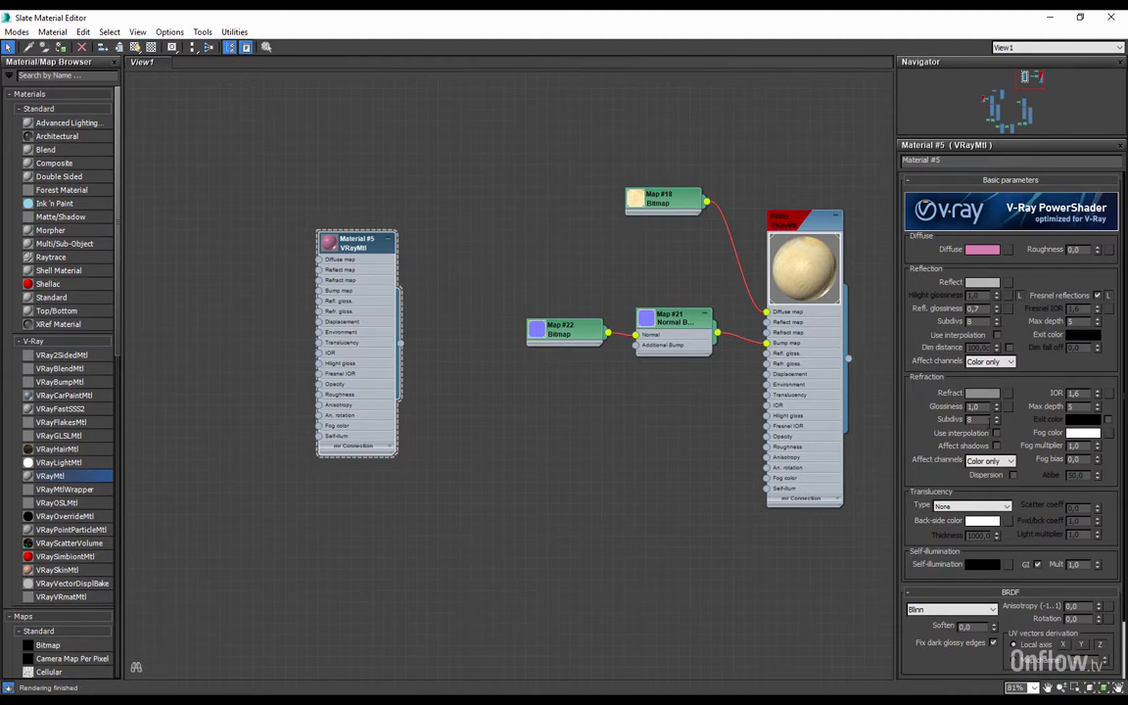
pyautogui.moveTo(983, 407); pyautogui.dragTo(873, 423)
pyautogui.write('0,8')
# Step: Set the refraction fog color of Material #5 to red 55, green 9, blue 32
pyautogui.click(1082, 434)
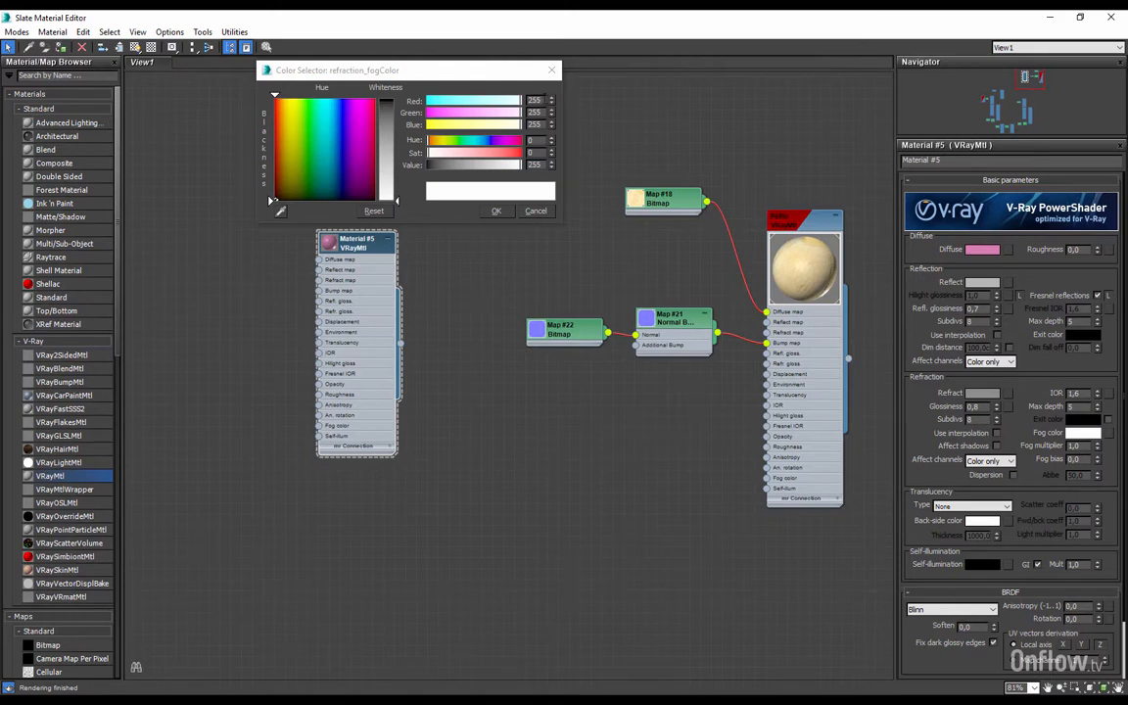
pyautogui.moveTo(542, 100); pyautogui.dragTo(452, 99)
pyautogui.write('55')
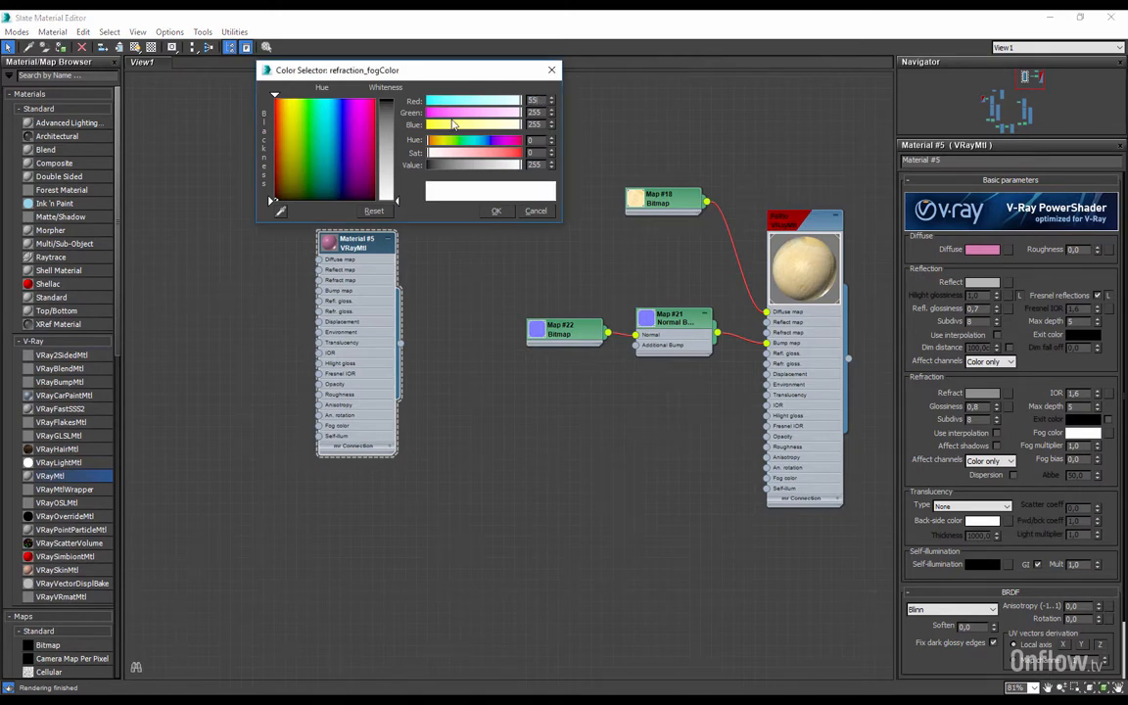
pyautogui.press('Tab')
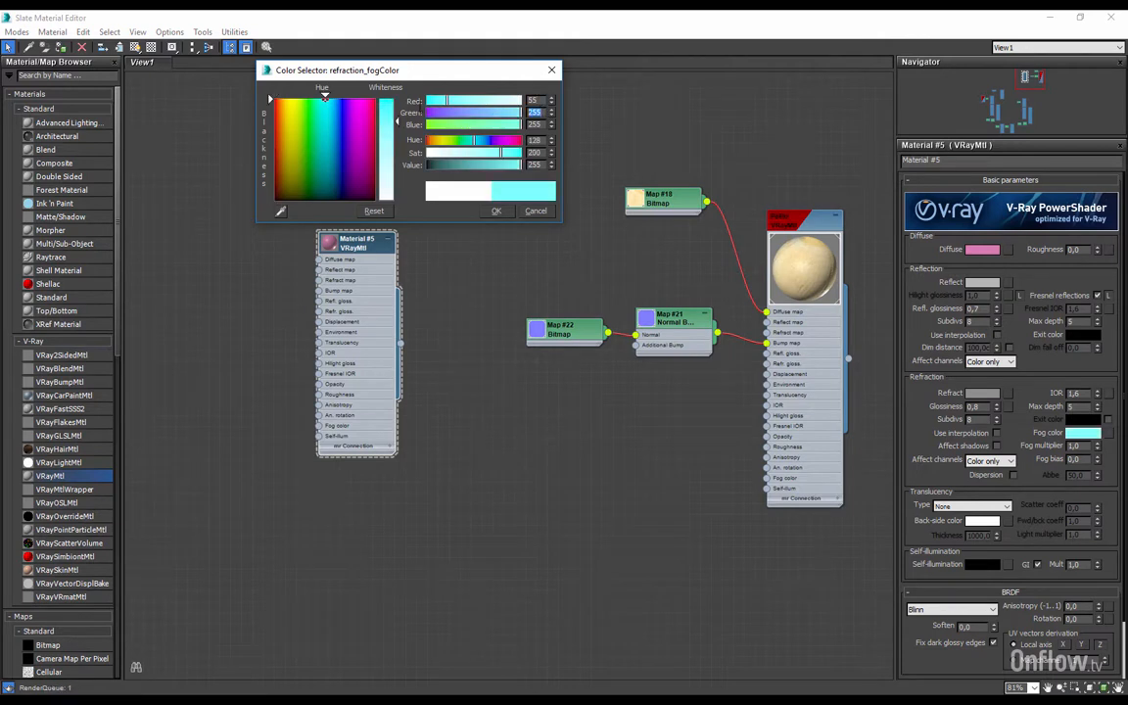
pyautogui.write('9')
pyautogui.press('Tab')
pyautogui.write('32')
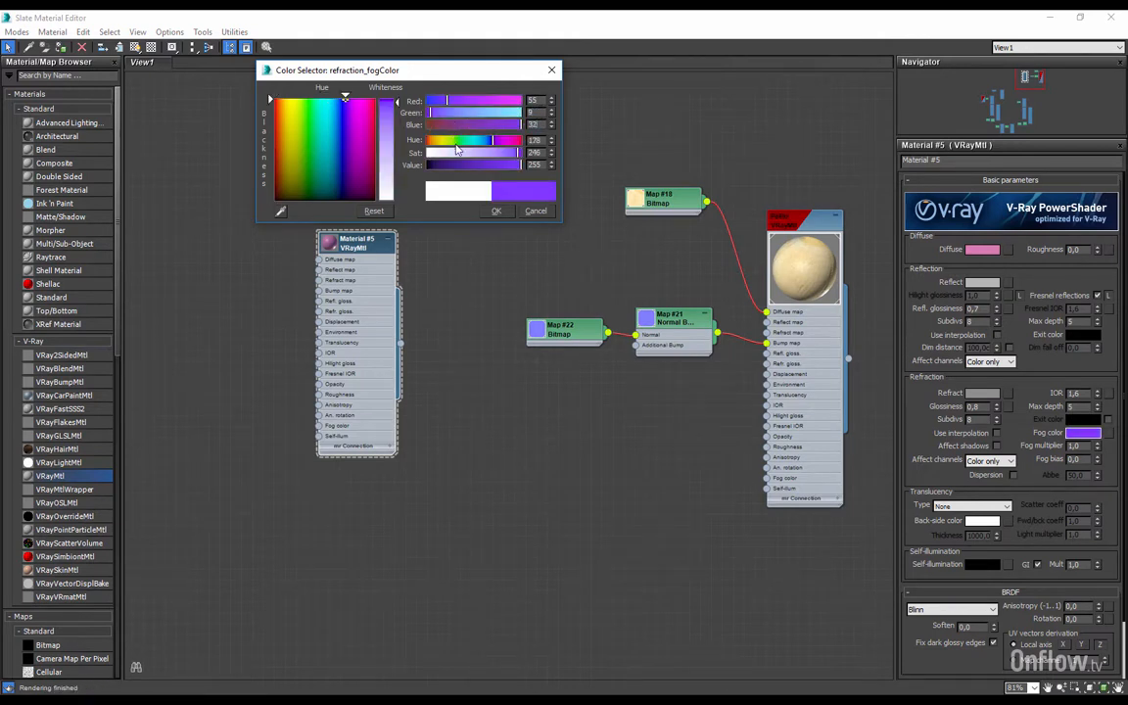
pyautogui.click(497, 211)
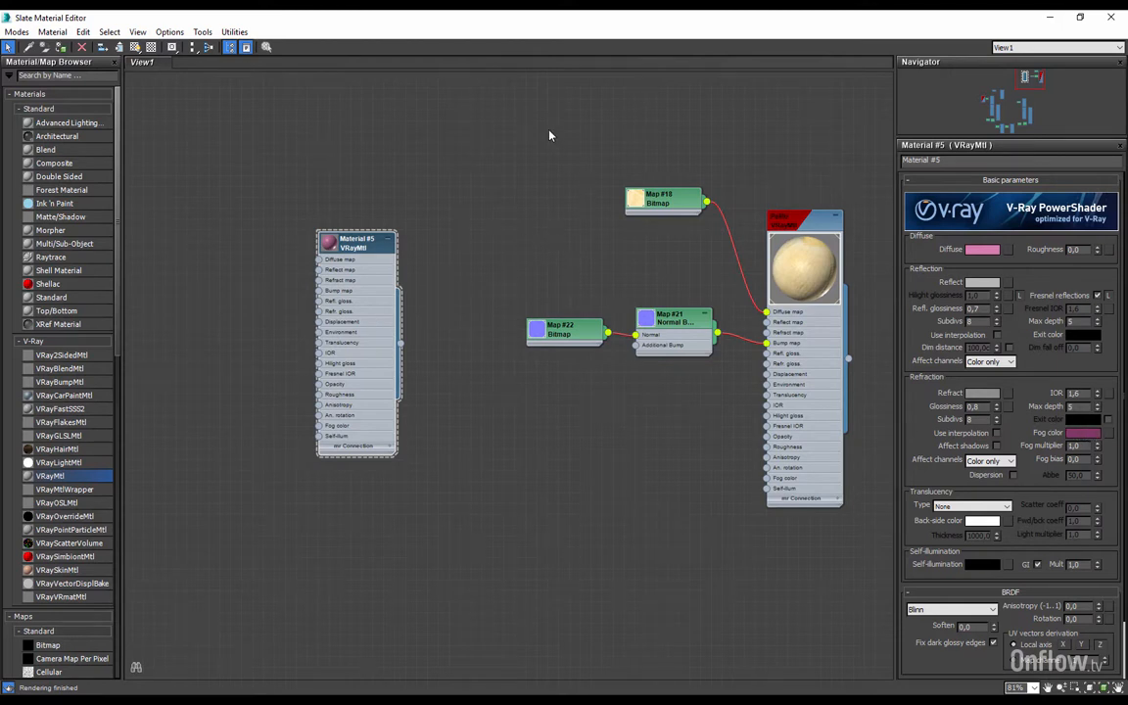
# Step: Move the Material #5 node aside, duplicate it next to the original, and open the copy's parameters
pyautogui.moveTo(363, 249); pyautogui.dragTo(198, 180)
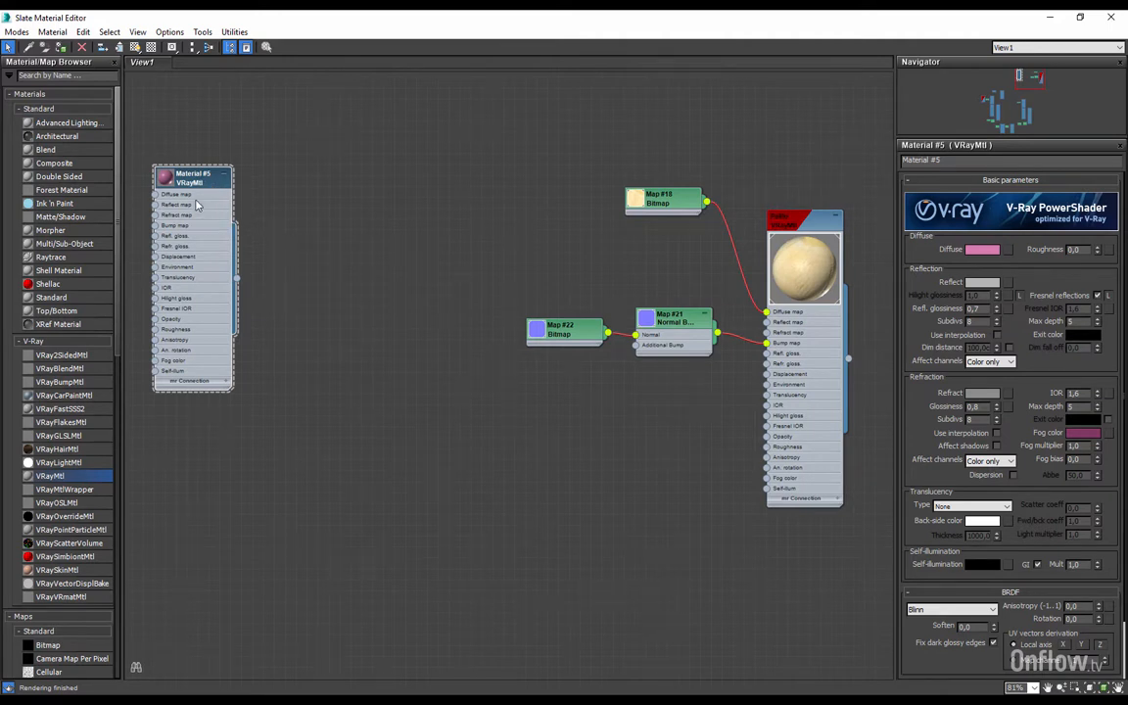
pyautogui.moveTo(191, 183)
pyautogui.keyDown('shift'); pyautogui.mouseDown()
pyautogui.moveTo(313, 178)
pyautogui.moveTo(360, 193)
pyautogui.mouseUp(); pyautogui.keyUp('shift')
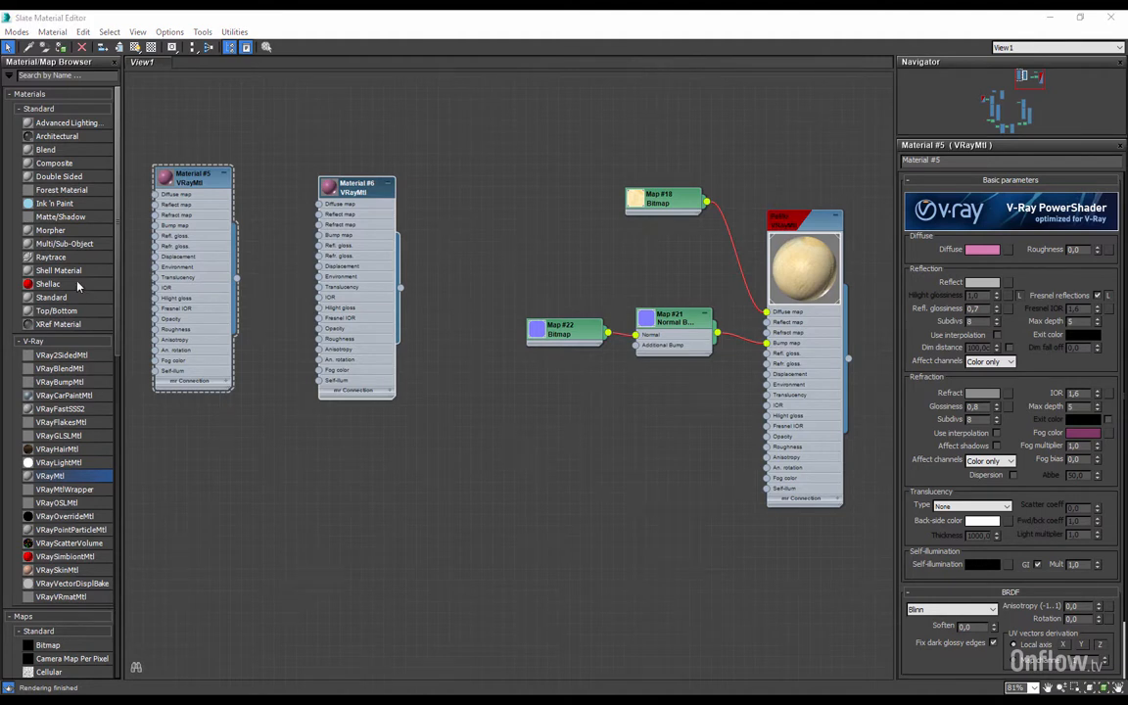
pyautogui.click(348, 177)
pyautogui.doubleClick(348, 178)
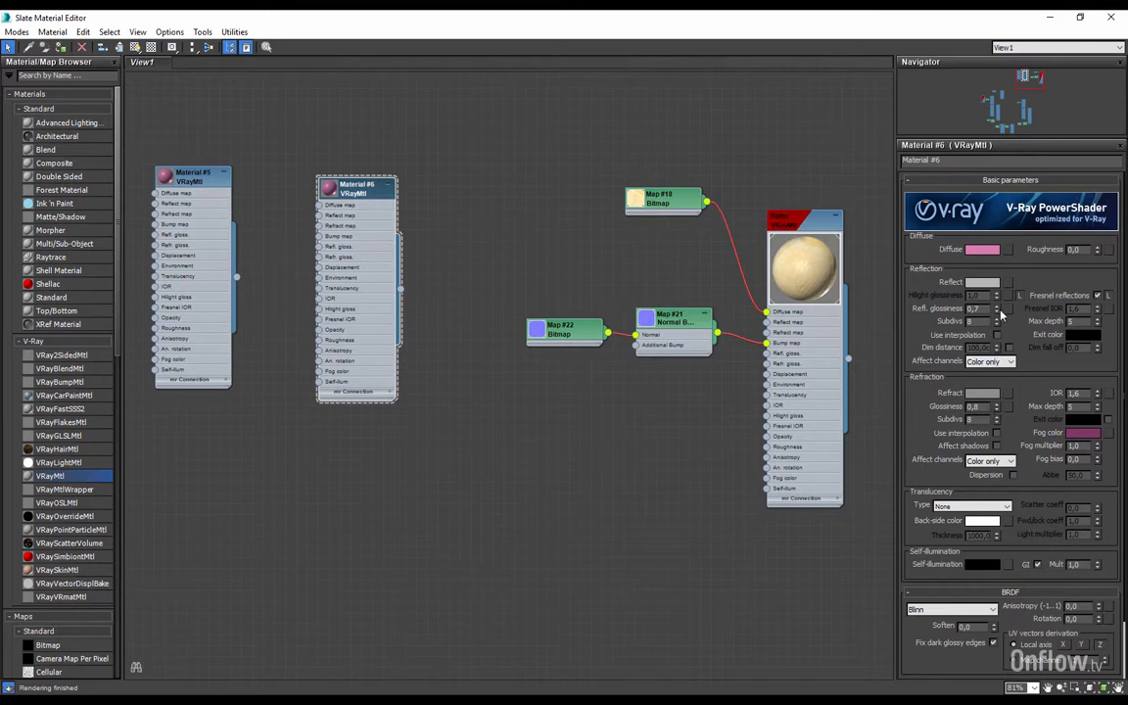
# Step: Set the copied material's reflection color to value 216 and reflection glossiness to 0,9, and align its node beside the original
pyautogui.click(984, 283)
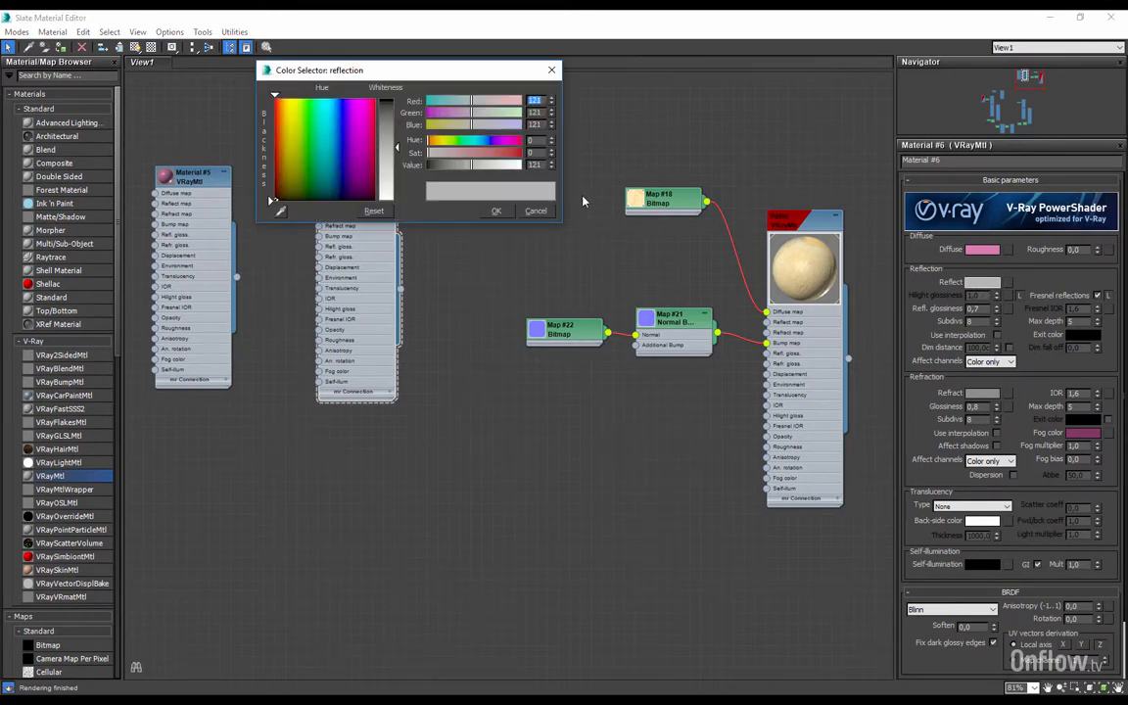
pyautogui.moveTo(542, 166); pyautogui.dragTo(453, 179)
pyautogui.write('216')
pyautogui.click(497, 212)
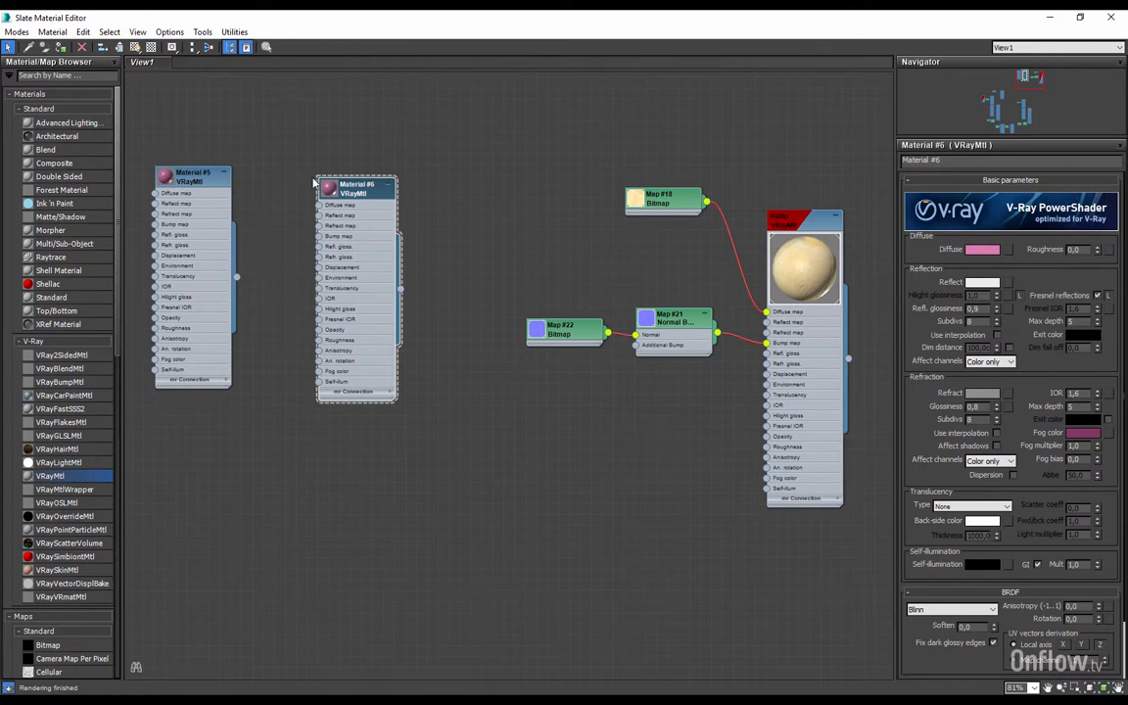
pyautogui.moveTo(344, 195); pyautogui.dragTo(324, 186)
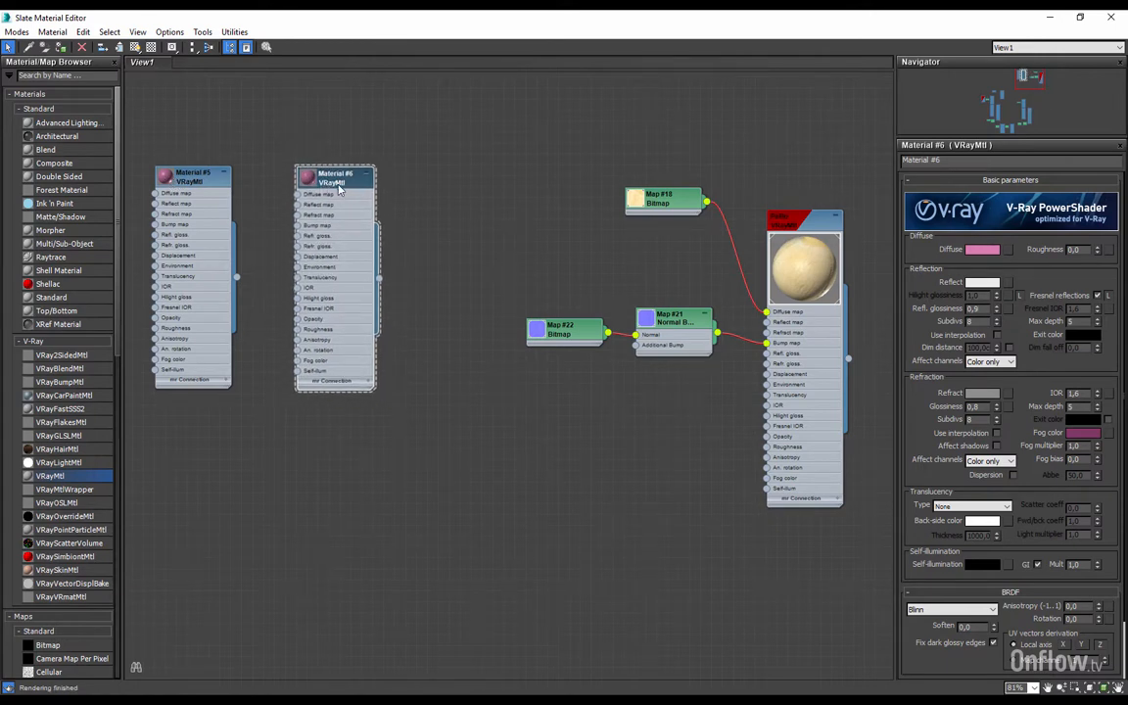
# Step: Add a VRayBlendMtl node below the two pink materials and open its parameters
pyautogui.moveTo(373, 331); pyautogui.dragTo(381, 281, button='middle')
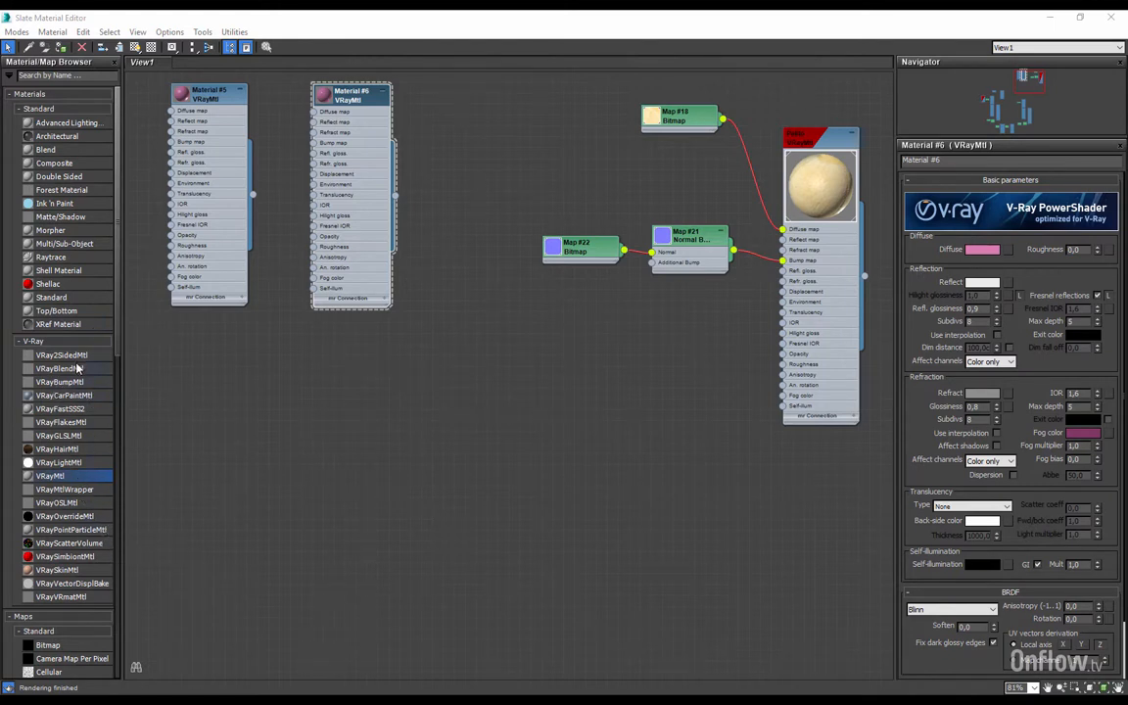
pyautogui.moveTo(56, 368); pyautogui.dragTo(360, 351)
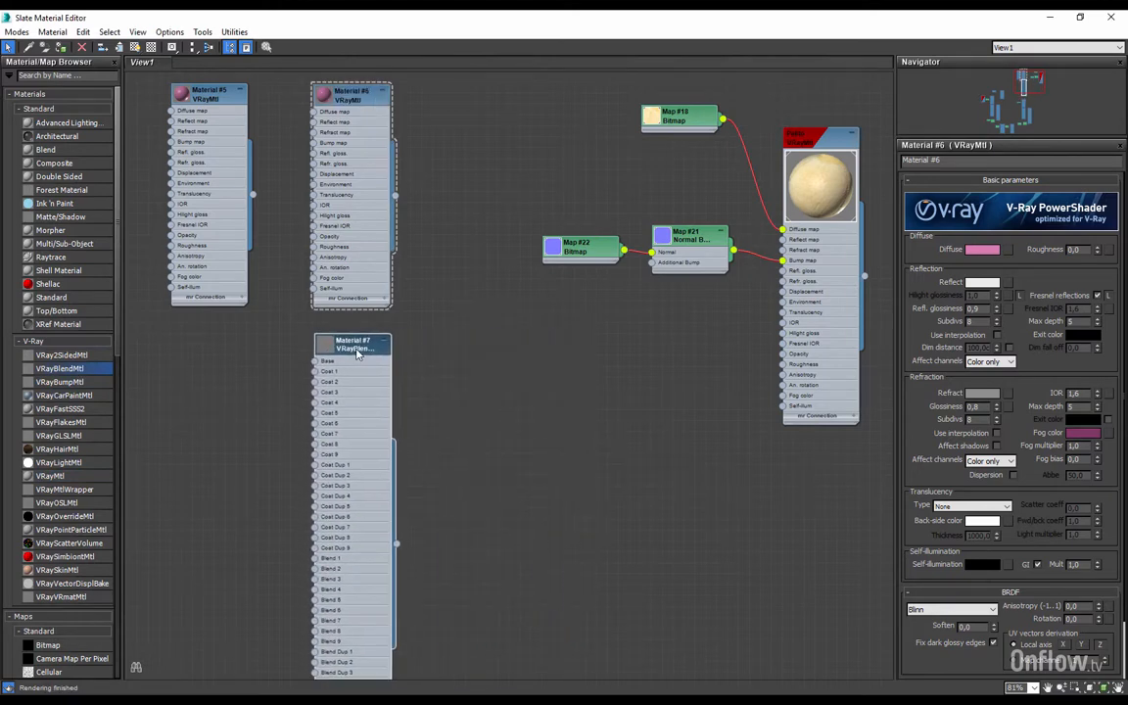
pyautogui.moveTo(367, 355); pyautogui.dragTo(394, 265, button='middle')
pyautogui.moveTo(422, 450); pyautogui.dragTo(395, 271)
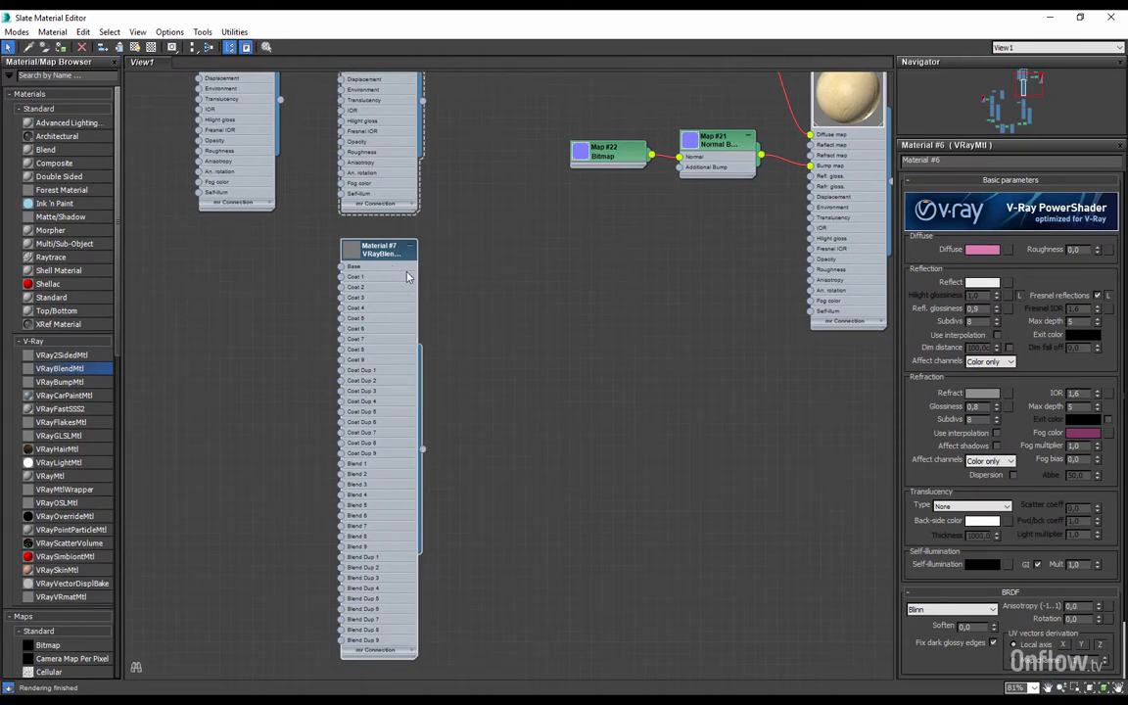
pyautogui.doubleClick(357, 247)
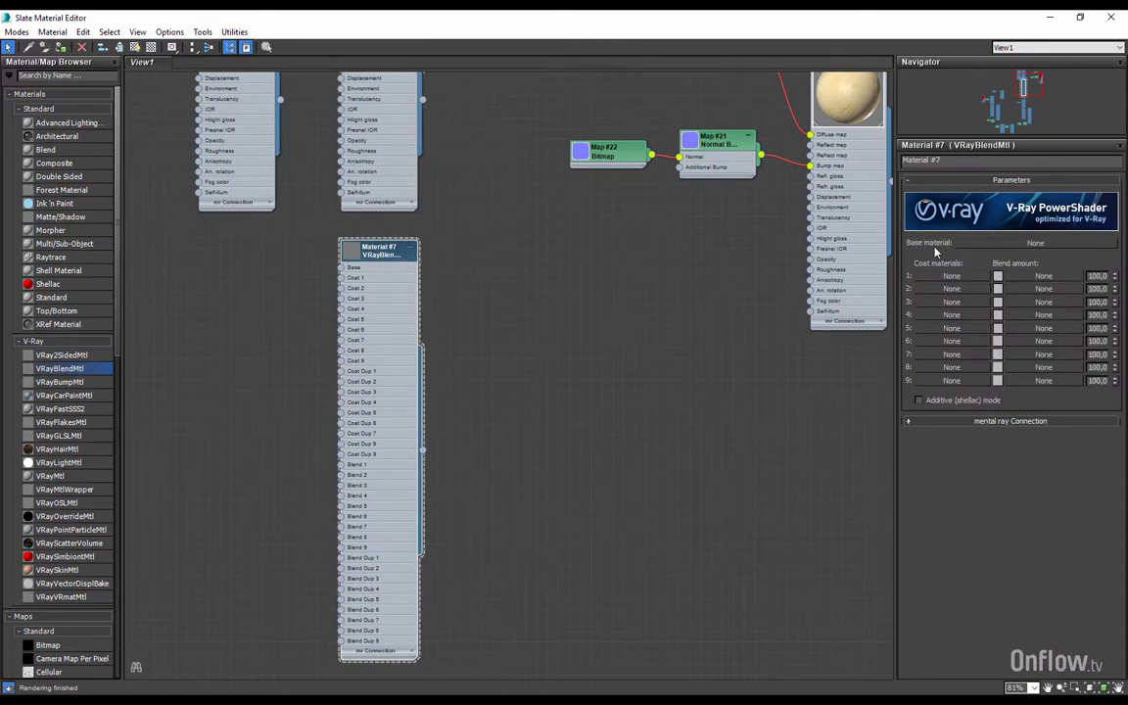
# Step: Assign a new VRayMtl as the blend material's base material and space the two nodes apart below the pink materials
pyautogui.click(1009, 245)
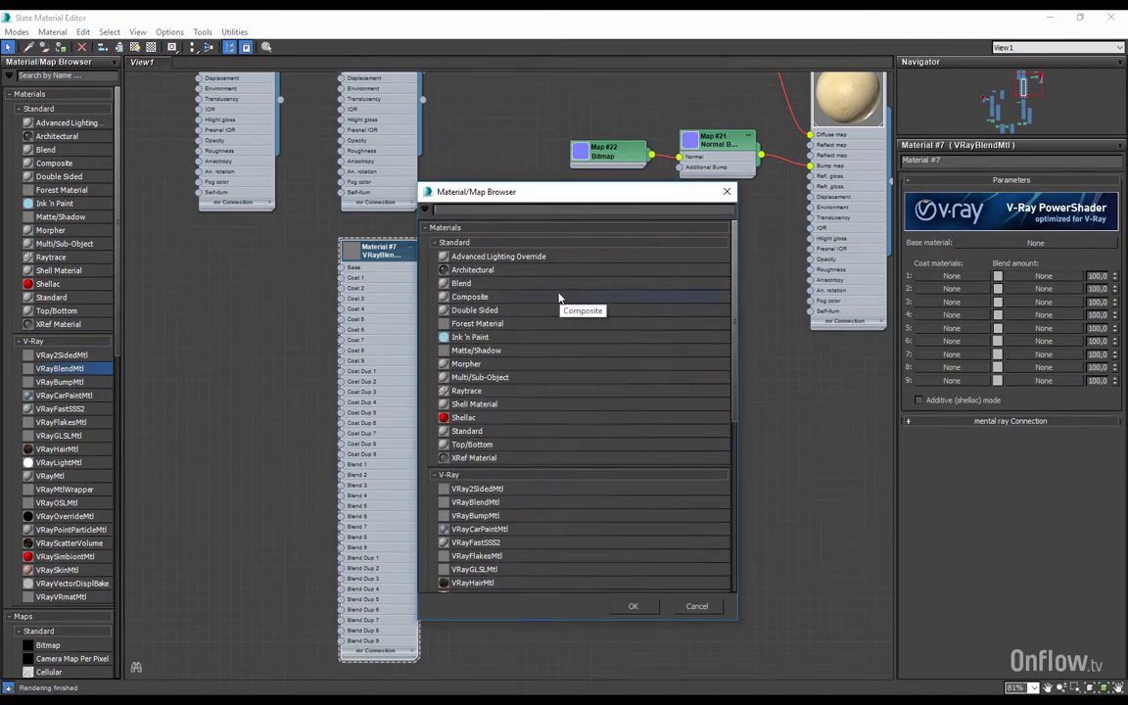
pyautogui.scroll(-3, 720, 412)
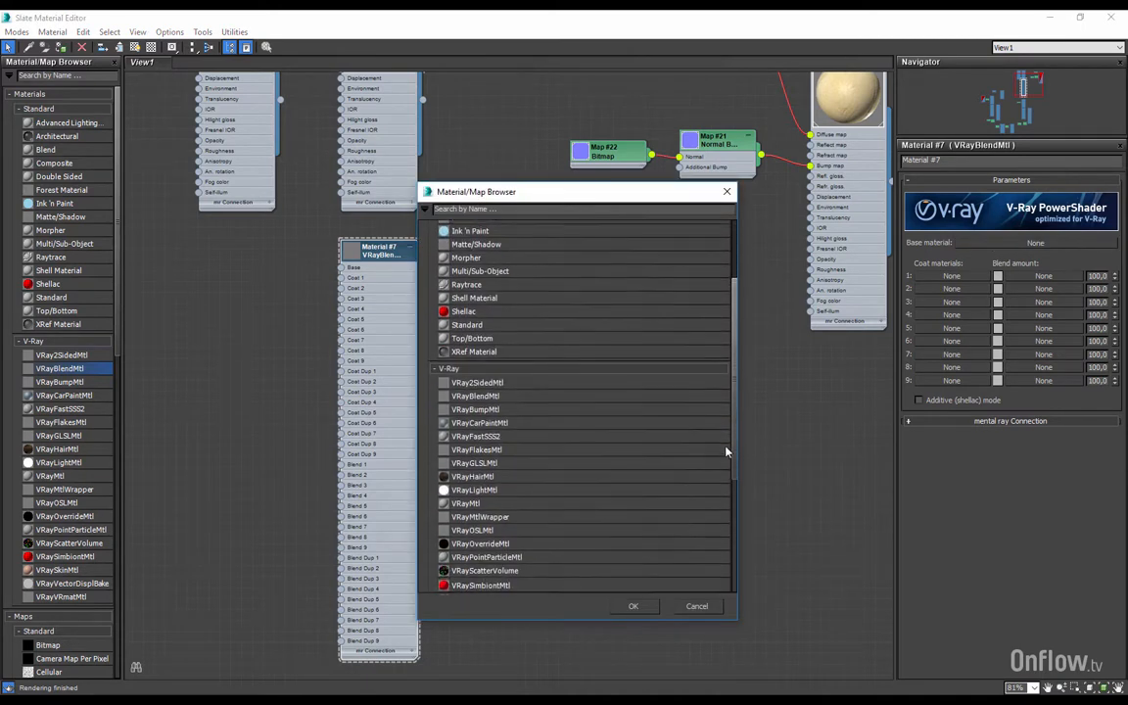
pyautogui.click(497, 497)
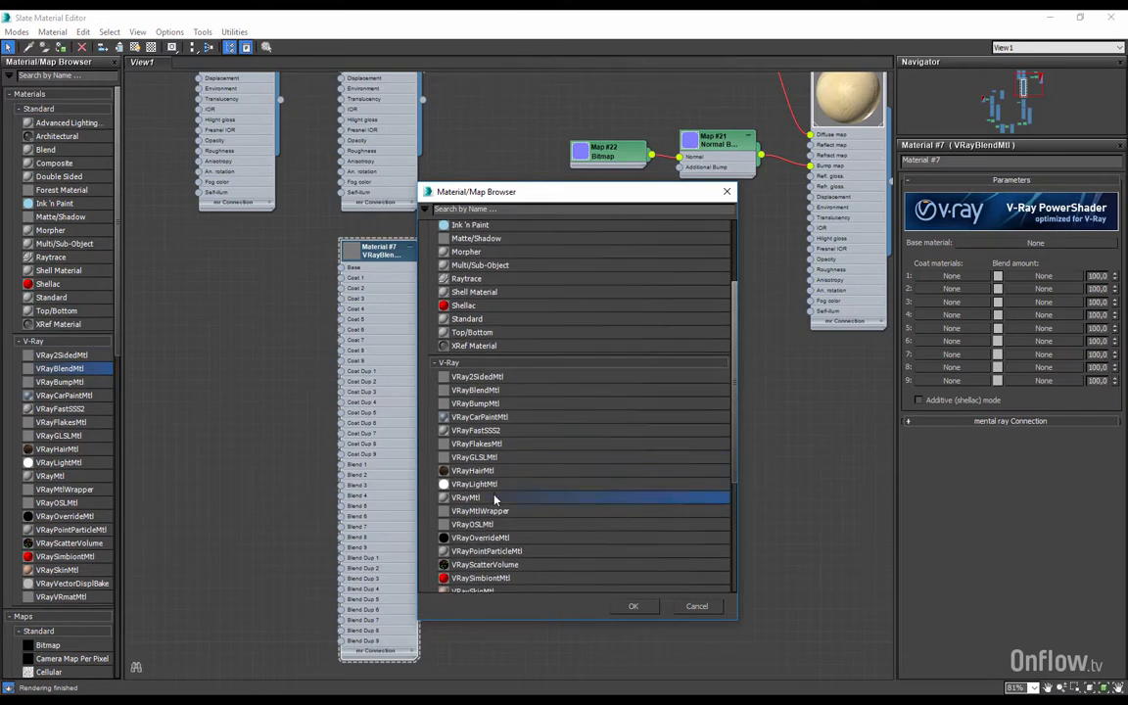
pyautogui.click(637, 606)
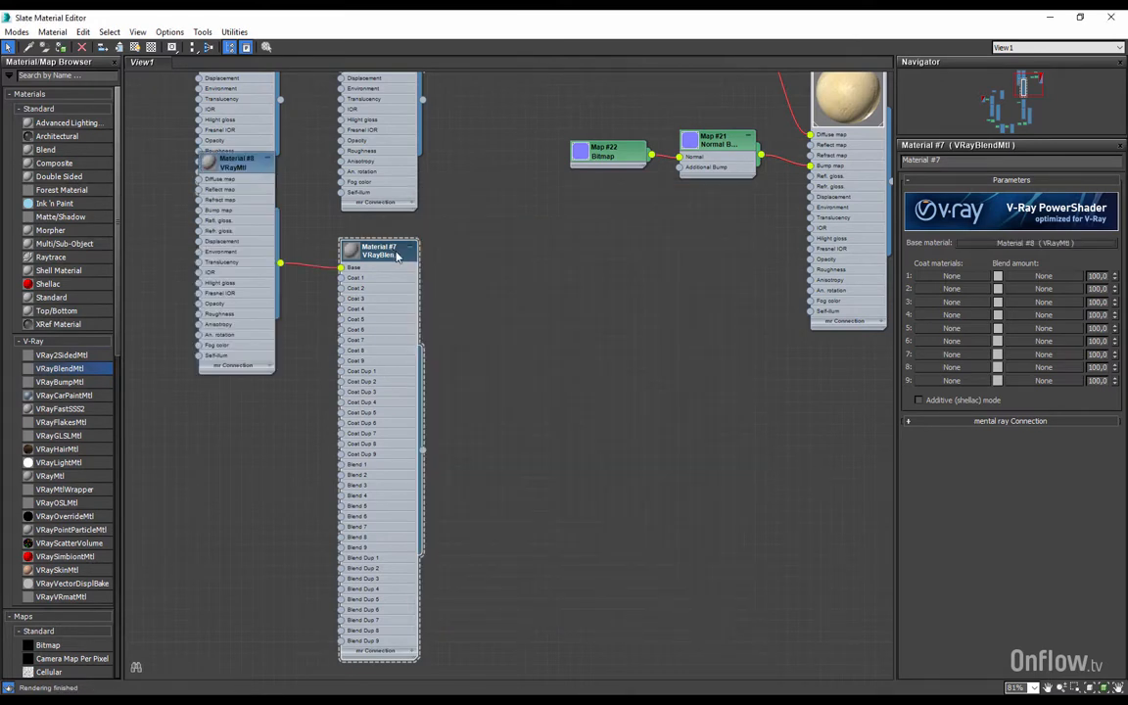
pyautogui.moveTo(393, 253); pyautogui.dragTo(470, 263)
pyautogui.moveTo(252, 173); pyautogui.dragTo(260, 279)
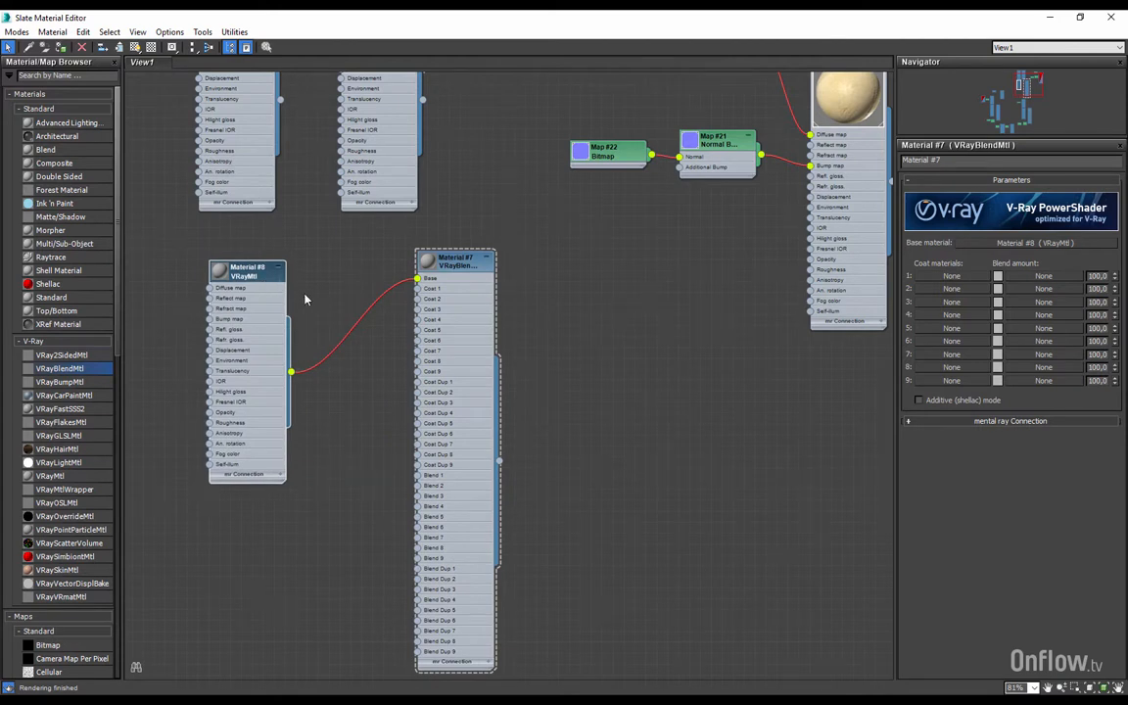
# Step: Set the diffuse color of the blend's base material, Material #8, to red 9, green 3, blue 3
pyautogui.doubleClick(245, 271)
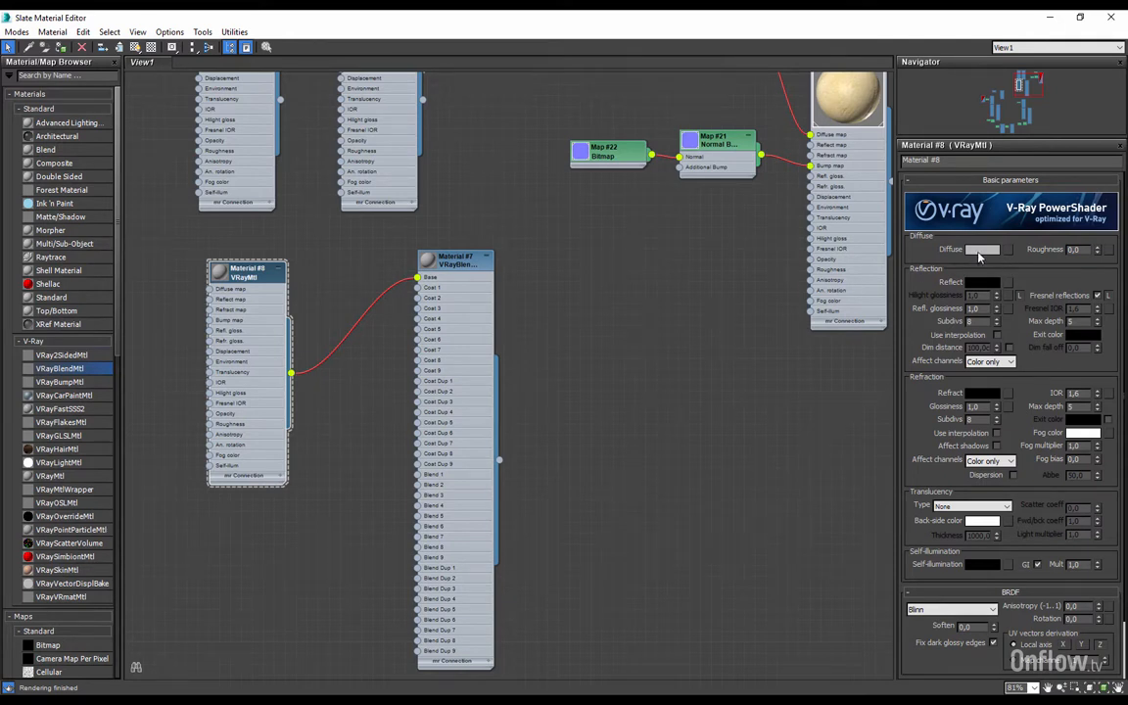
pyautogui.click(981, 253)
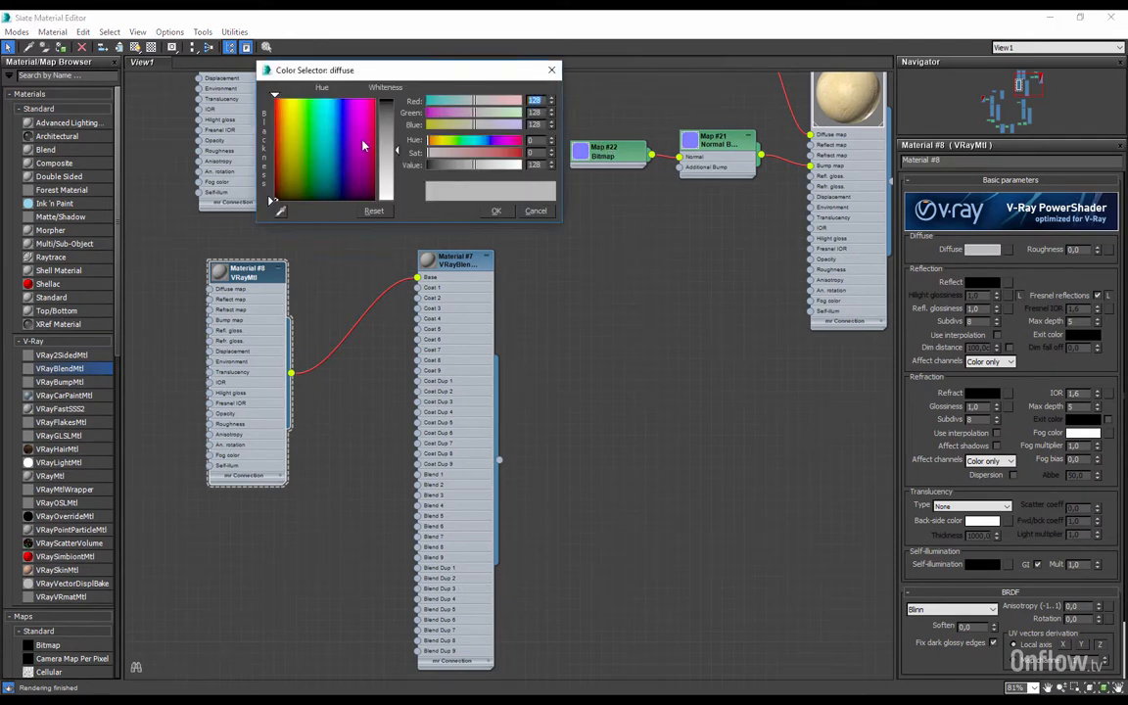
pyautogui.write('9')
pyautogui.press('Tab')
pyautogui.write('3')
pyautogui.press('Tab')
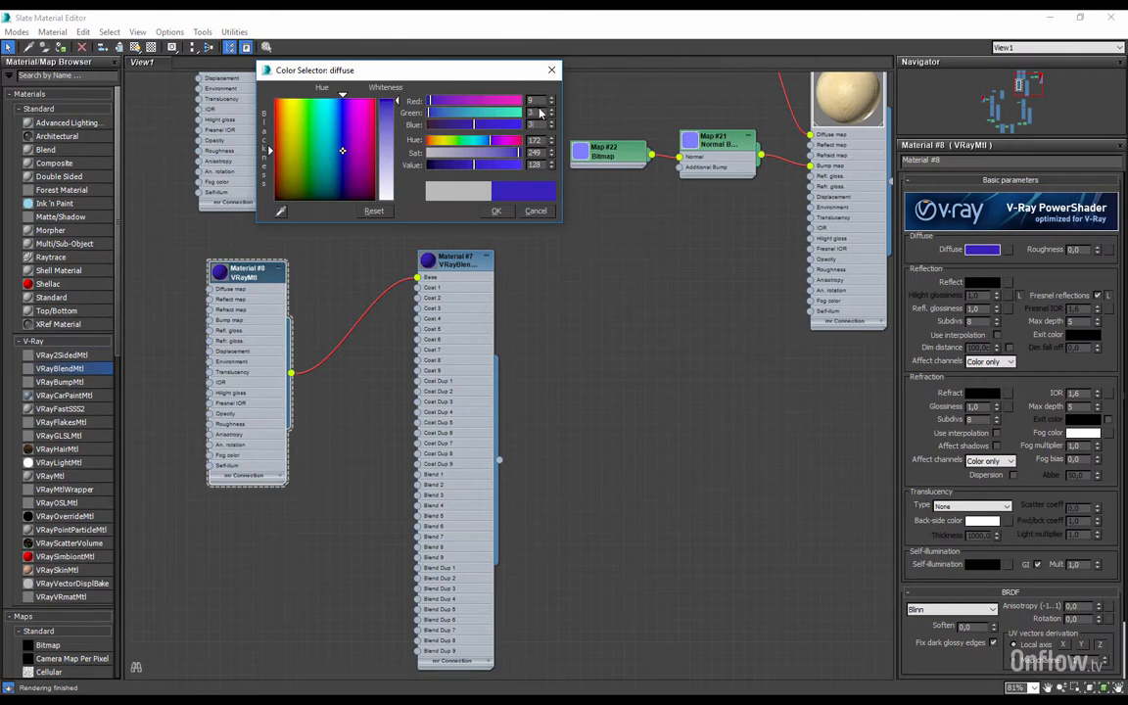
pyautogui.click(496, 211)
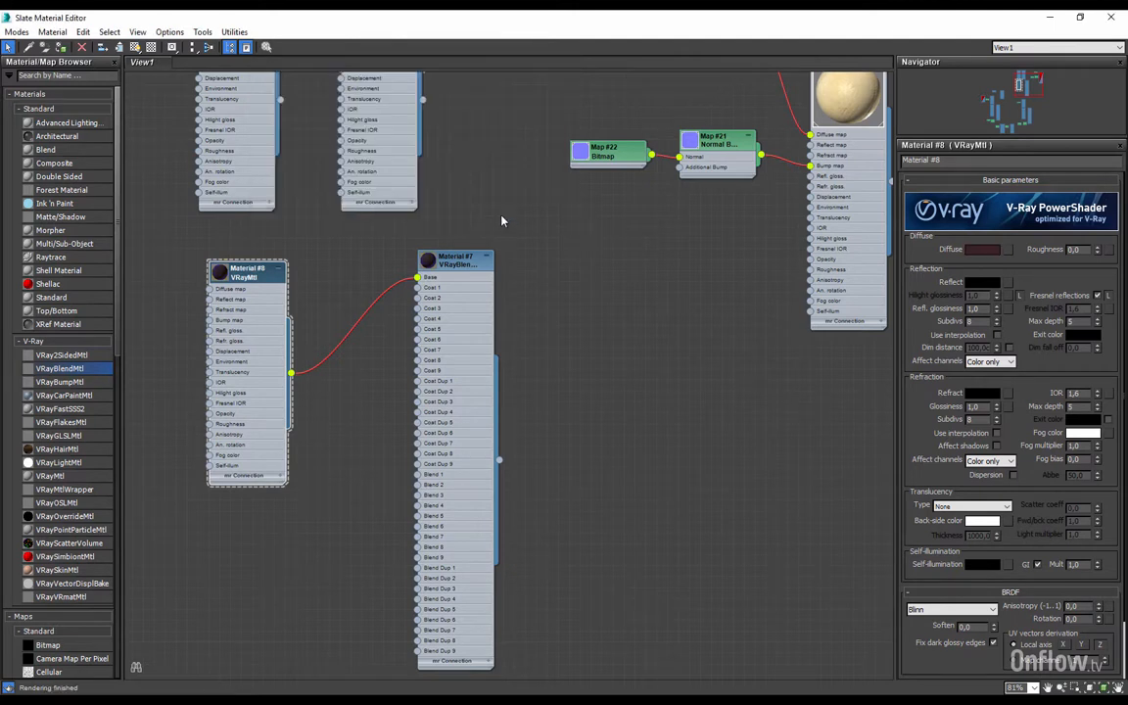
# Step: Set the base material's reflection color to 139 and its reflection glossiness to 0,8
pyautogui.click(975, 286)
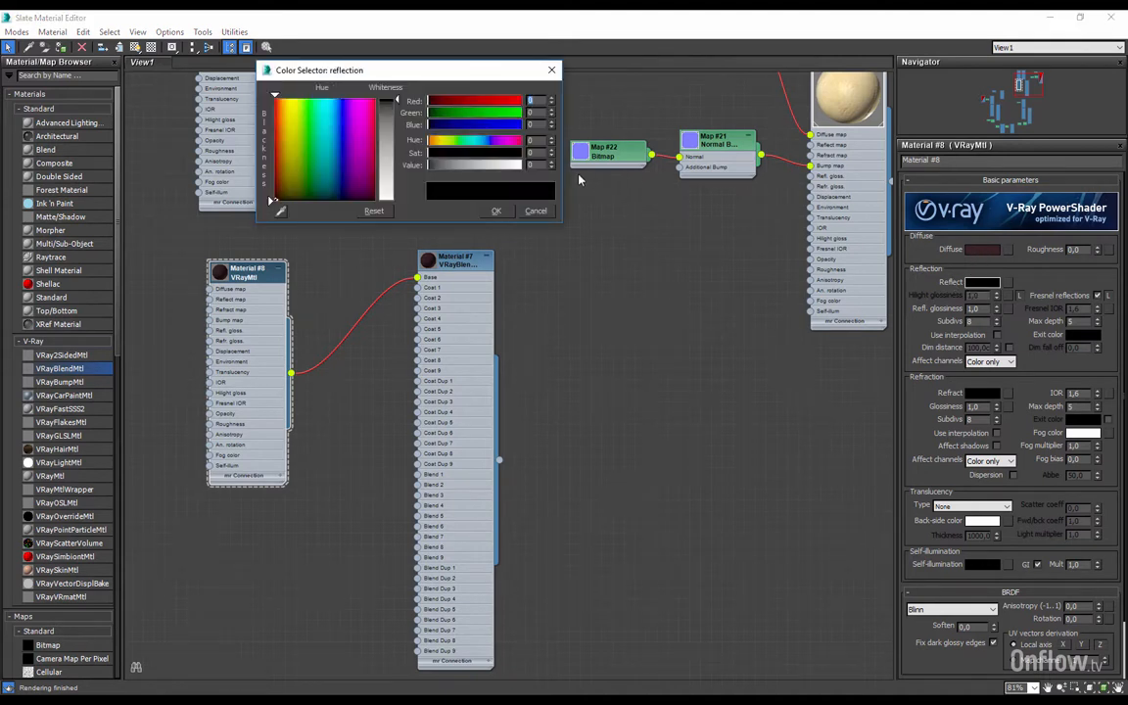
pyautogui.write('139')
pyautogui.press('Return')
pyautogui.click(497, 210)
pyautogui.moveTo(982, 309); pyautogui.dragTo(901, 310)
pyautogui.write('0,8')
pyautogui.press('Return')
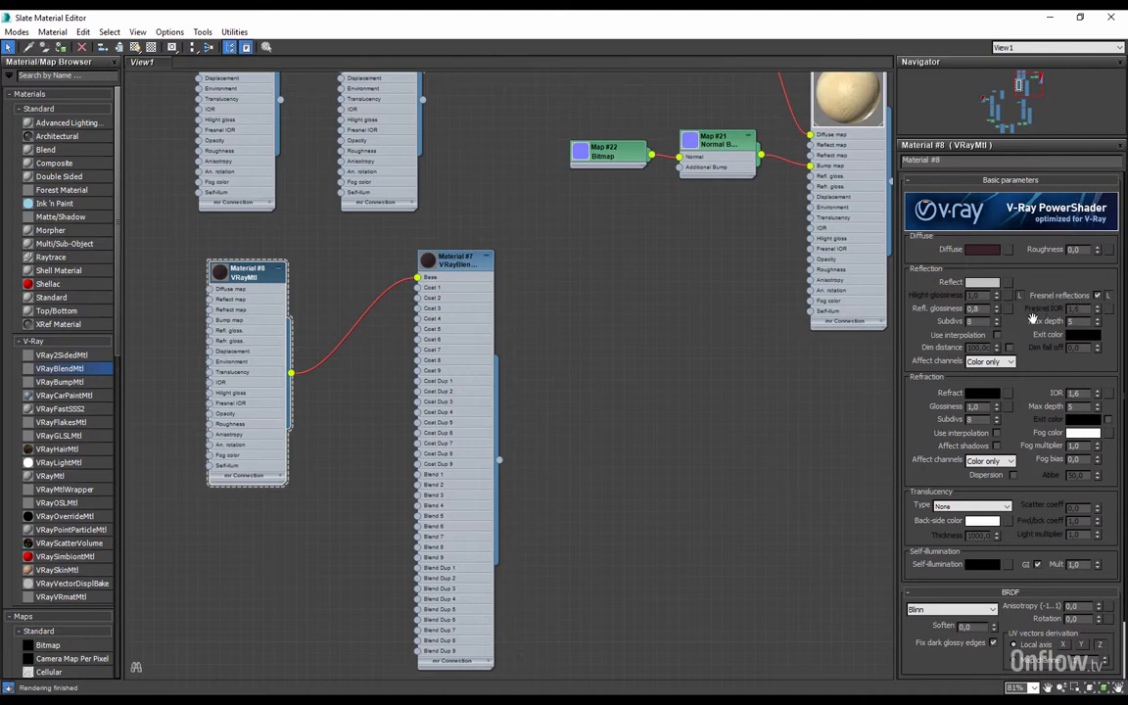
# Step: Move the VRayBlendMtl node slightly away from the base material node and align the tops of both nodes
pyautogui.scroll(-1, 921, 334)
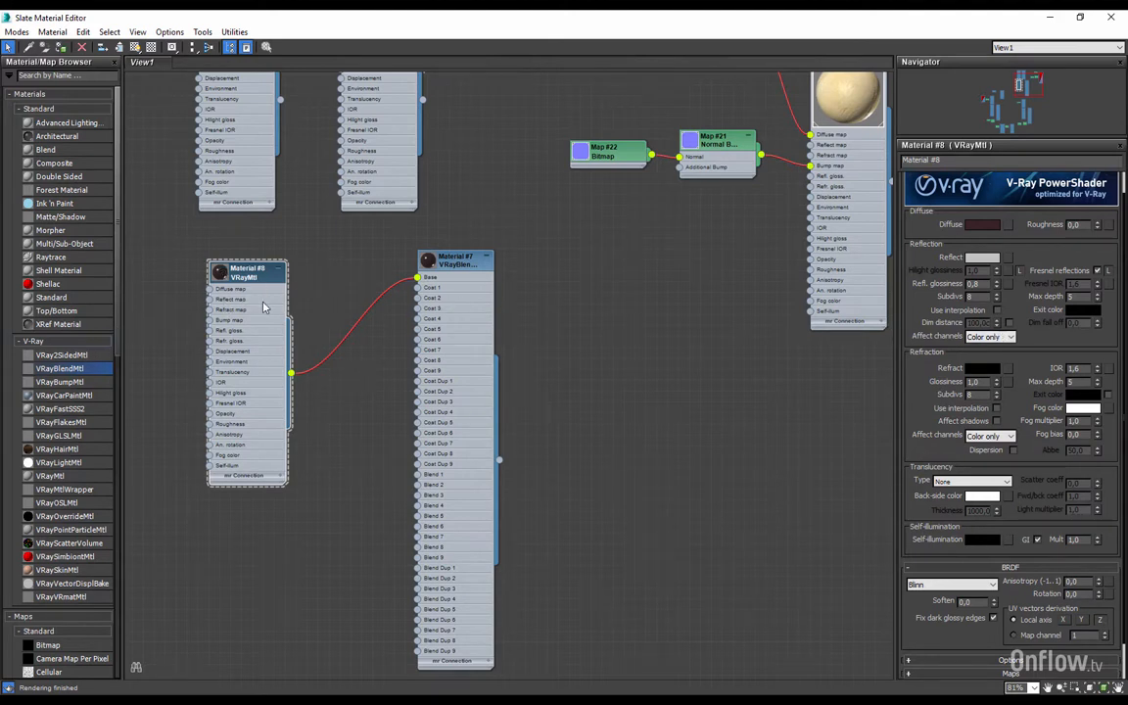
pyautogui.moveTo(467, 261); pyautogui.dragTo(478, 262)
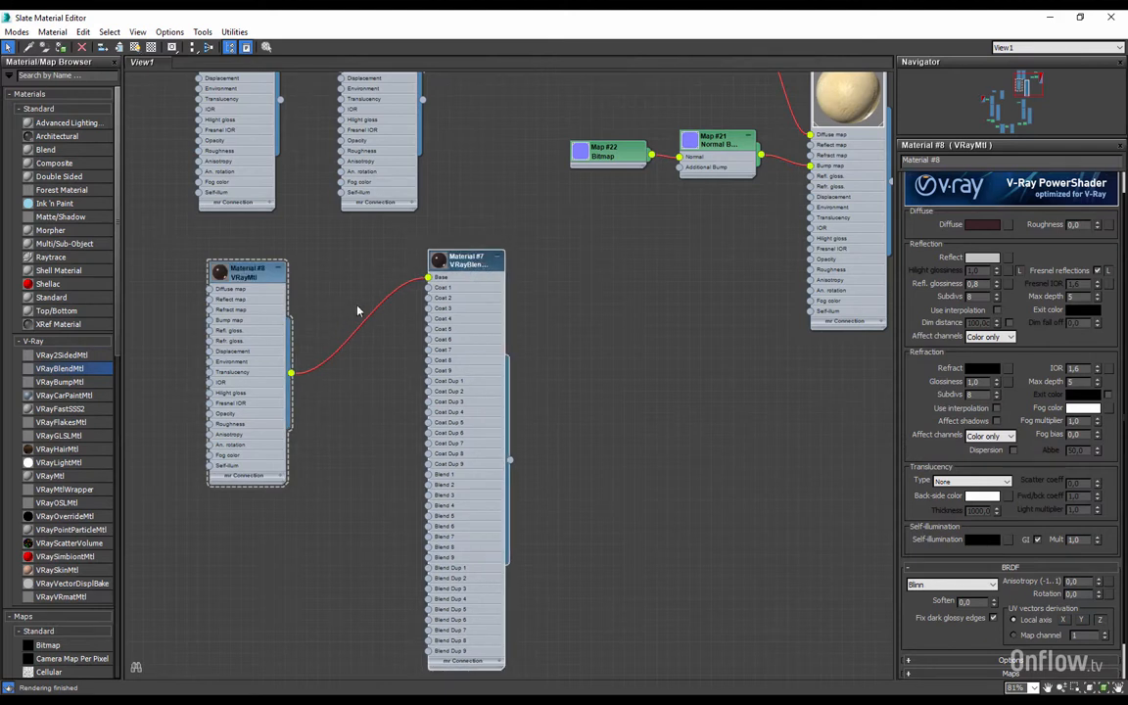
pyautogui.moveTo(243, 275); pyautogui.dragTo(244, 264)
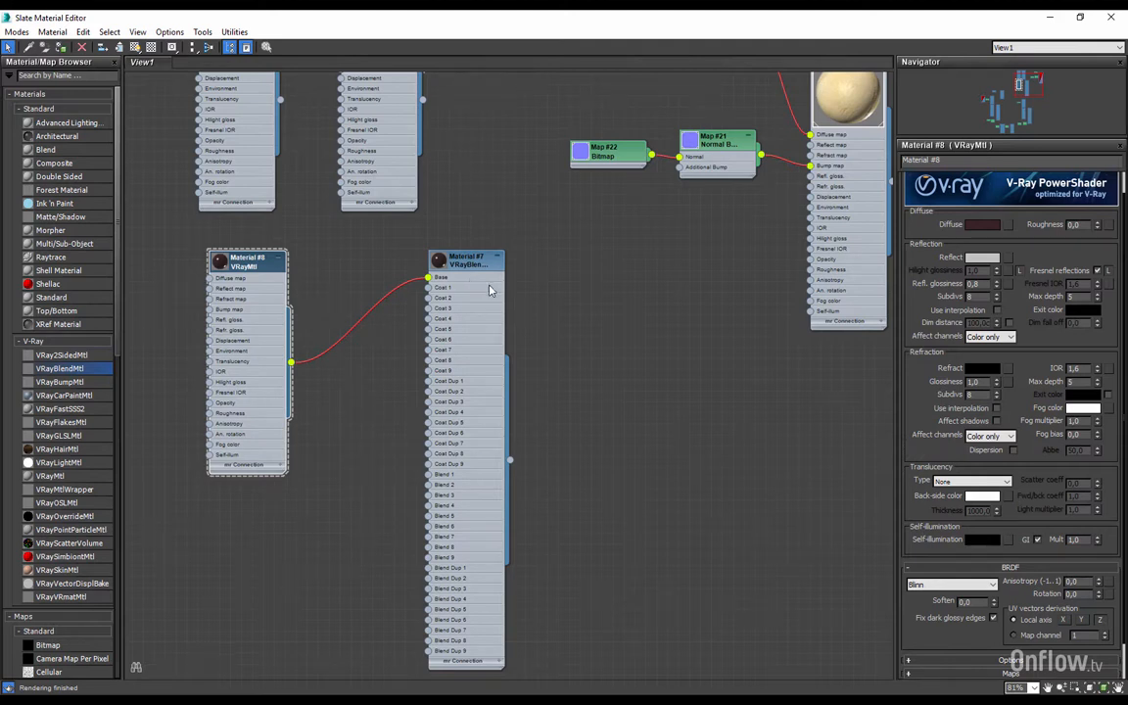
# Step: Set the base material's refraction color to value 131 and its refraction glossiness to 0,8
pyautogui.click(971, 371)
pyautogui.moveTo(534, 164); pyautogui.dragTo(486, 170)
pyautogui.write('180')
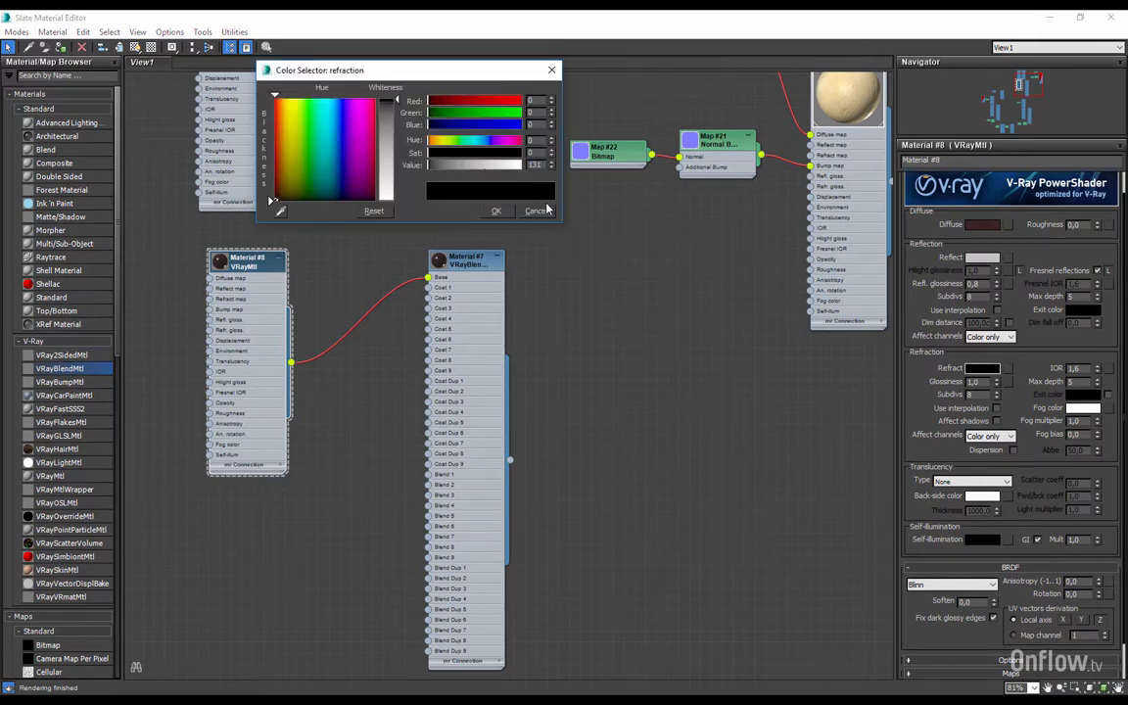
pyautogui.click(504, 211)
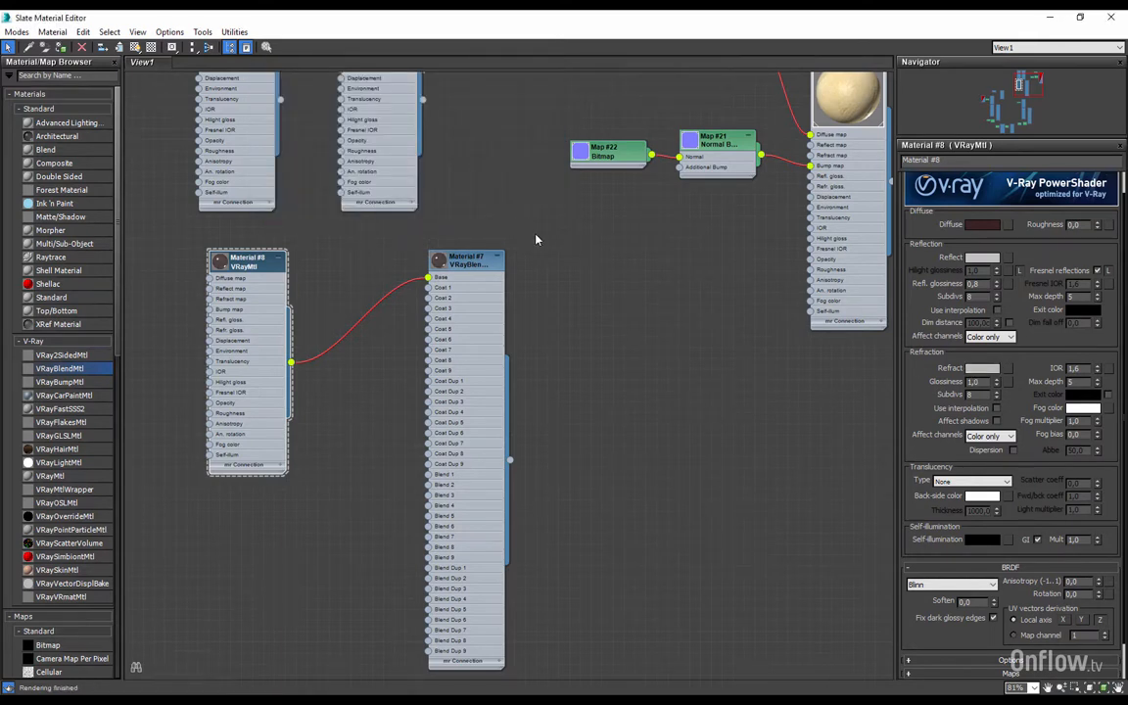
pyautogui.moveTo(986, 382); pyautogui.dragTo(883, 380)
pyautogui.write('0,8')
pyautogui.press('Return')
# Step: Set the base material's fog color to a dark orange-brown with red 20 and green 4
pyautogui.click(1080, 410)
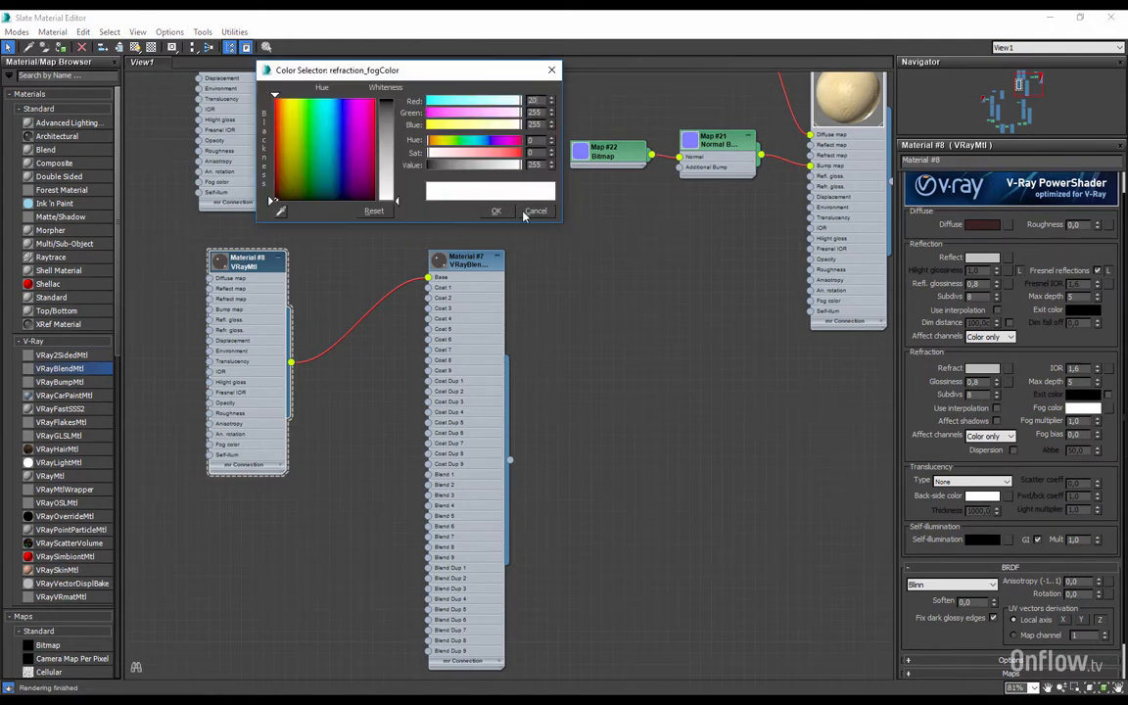
pyautogui.moveTo(495, 102); pyautogui.dragTo(431, 114)
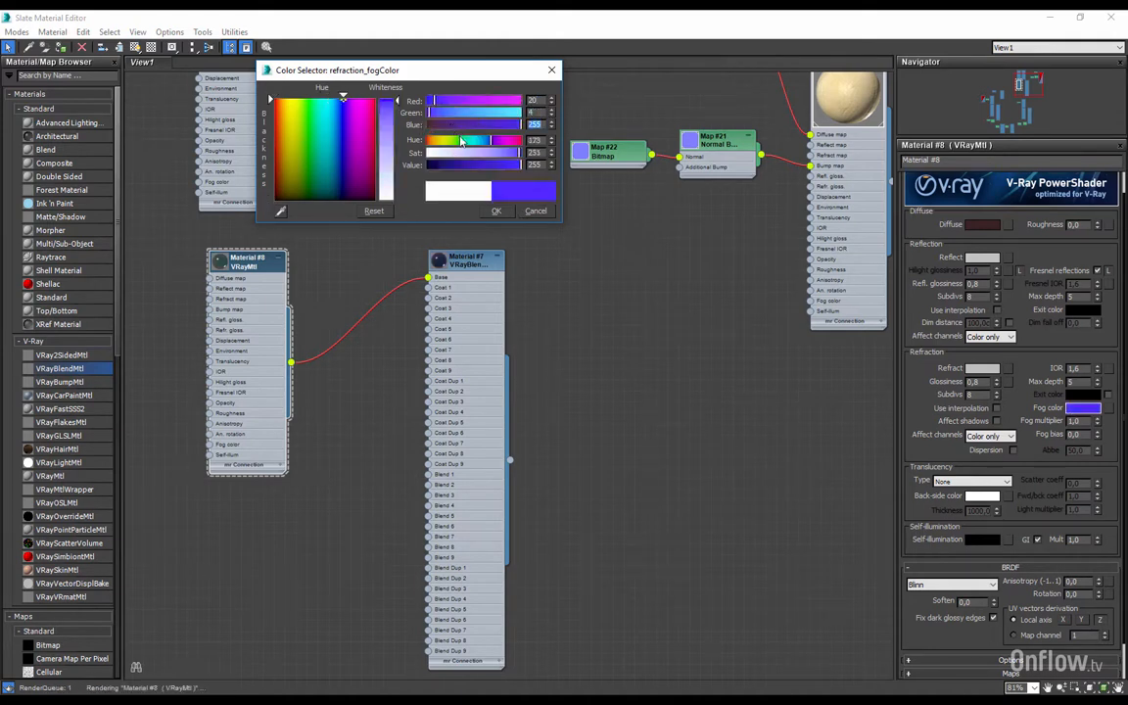
pyautogui.click(494, 213)
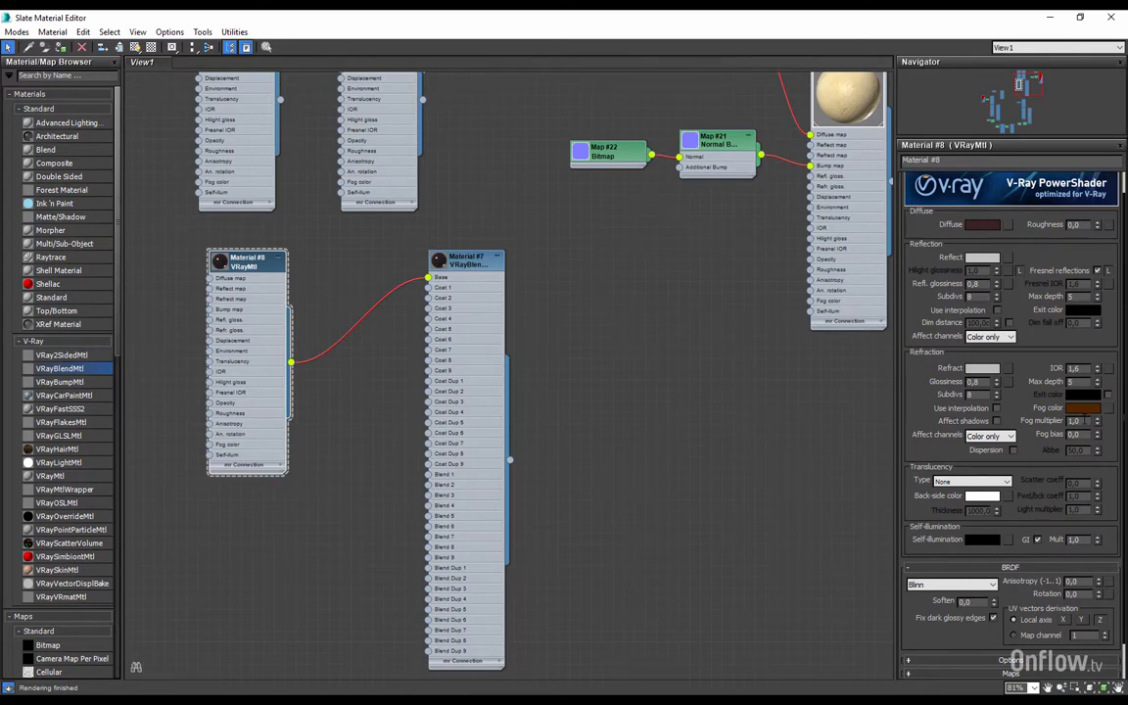
# Step: Set the base material's fog multiplier to 5,0 and fog bias to -0,5, and let its refraction affect shadows
pyautogui.doubleClick(1074, 421)
pyautogui.moveTo(1084, 435); pyautogui.dragTo(1070, 435)
pyautogui.write('-0,5')
pyautogui.click(997, 421)
# Step: Set the base material's translucency type to Hybrid model with a back-side color of red 207, green 105, blue 92
pyautogui.scroll(-2, 978, 424)
pyautogui.scroll(-2, 978, 425)
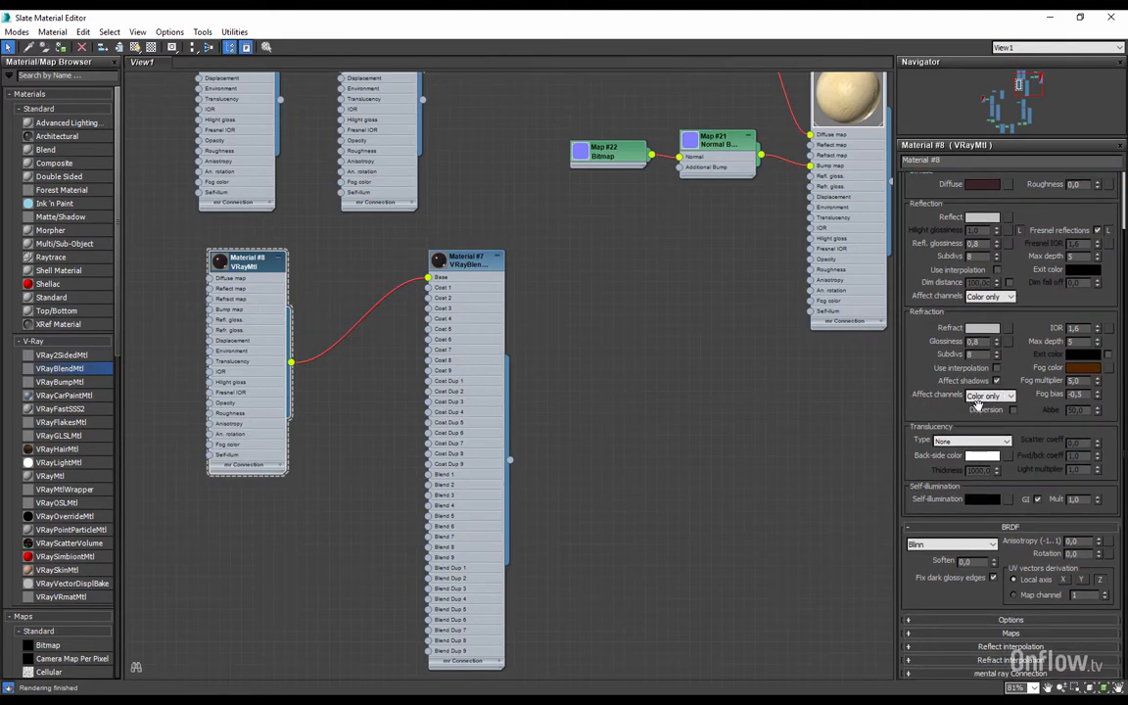
pyautogui.click(1001, 443)
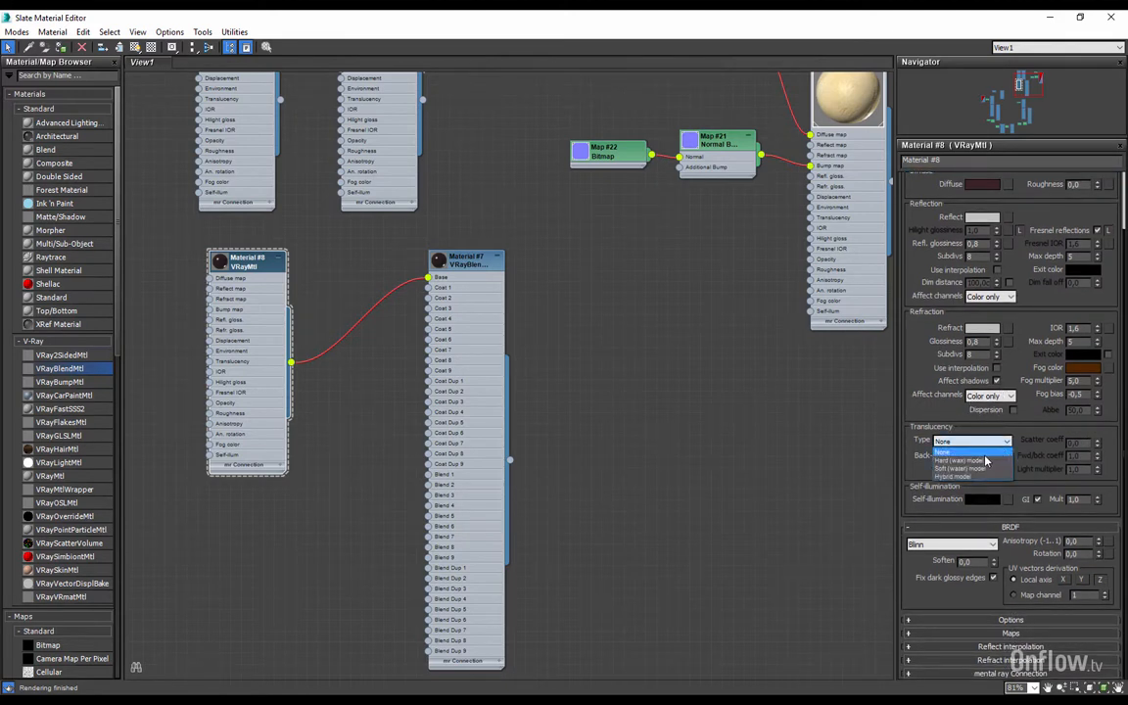
pyautogui.click(964, 476)
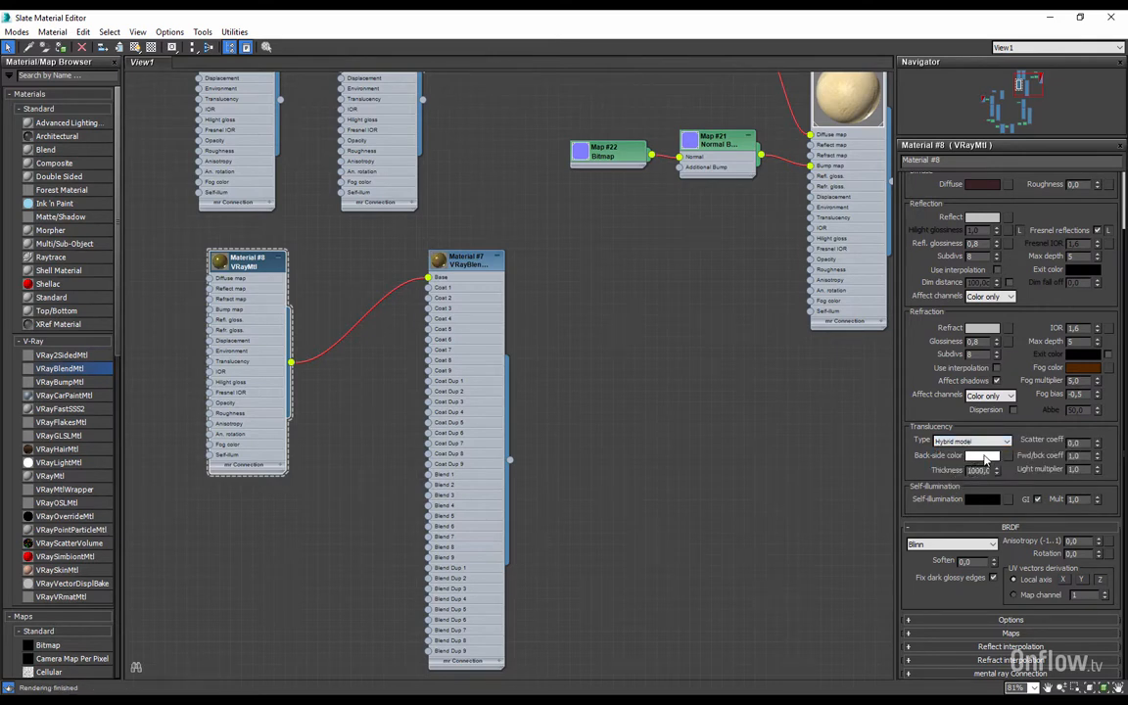
pyautogui.click(982, 457)
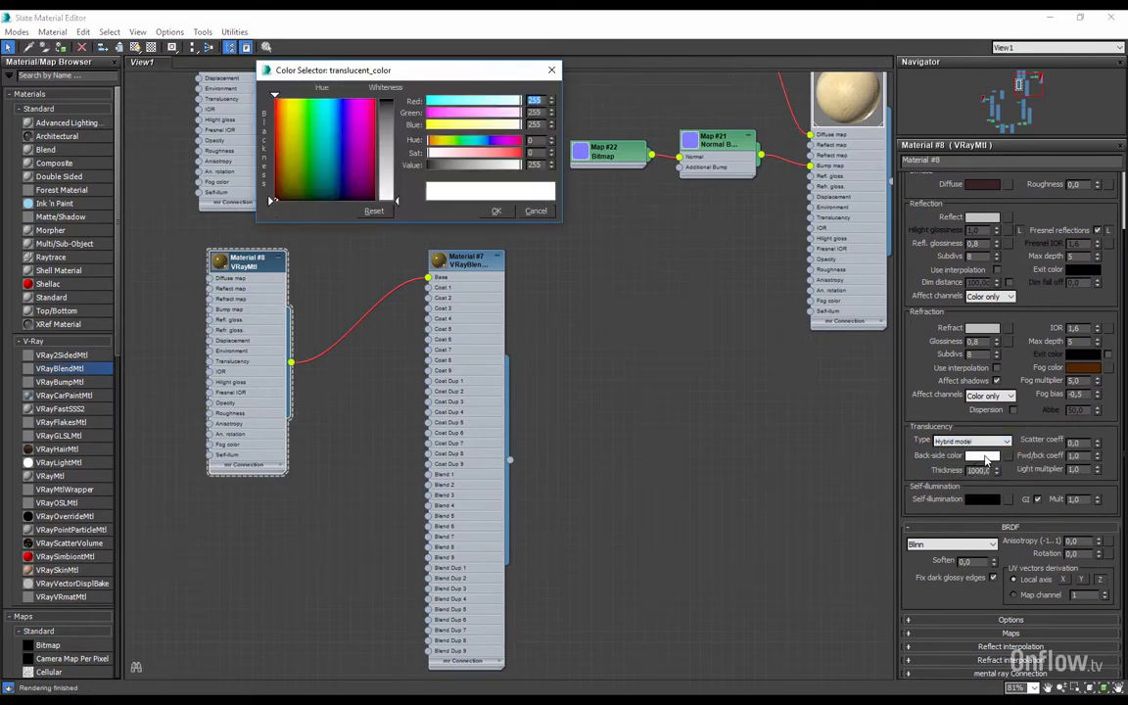
pyautogui.write('207')
pyautogui.press('Tab')
pyautogui.write('105')
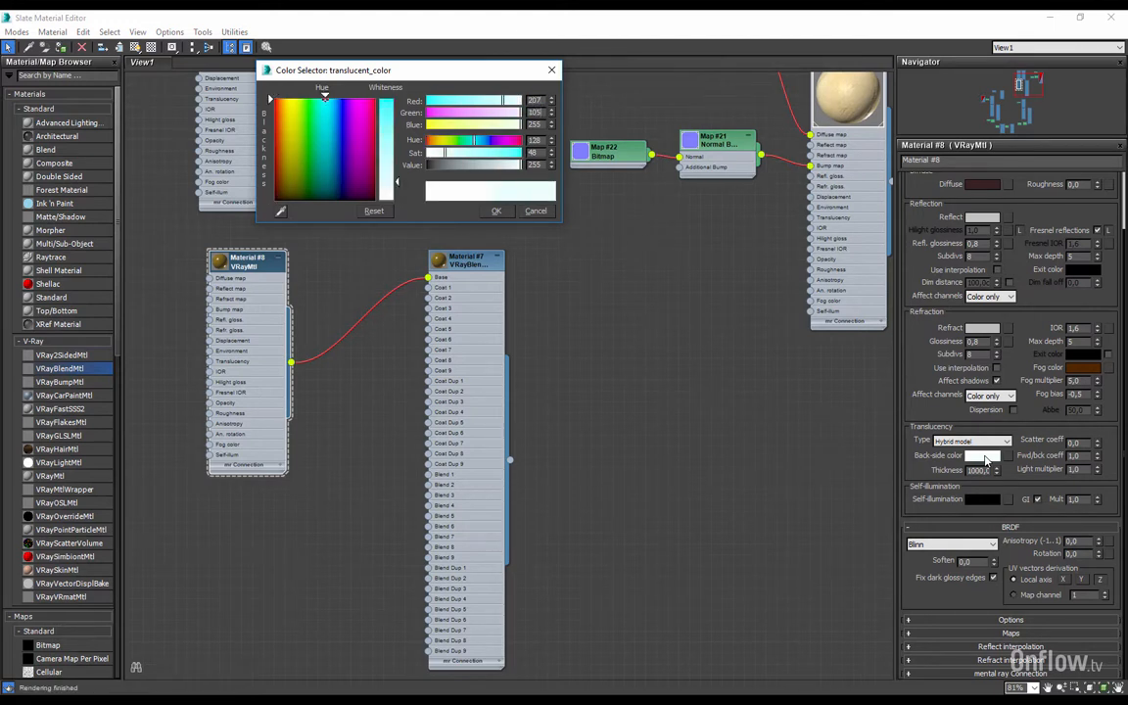
pyautogui.press('Tab')
pyautogui.write('92')
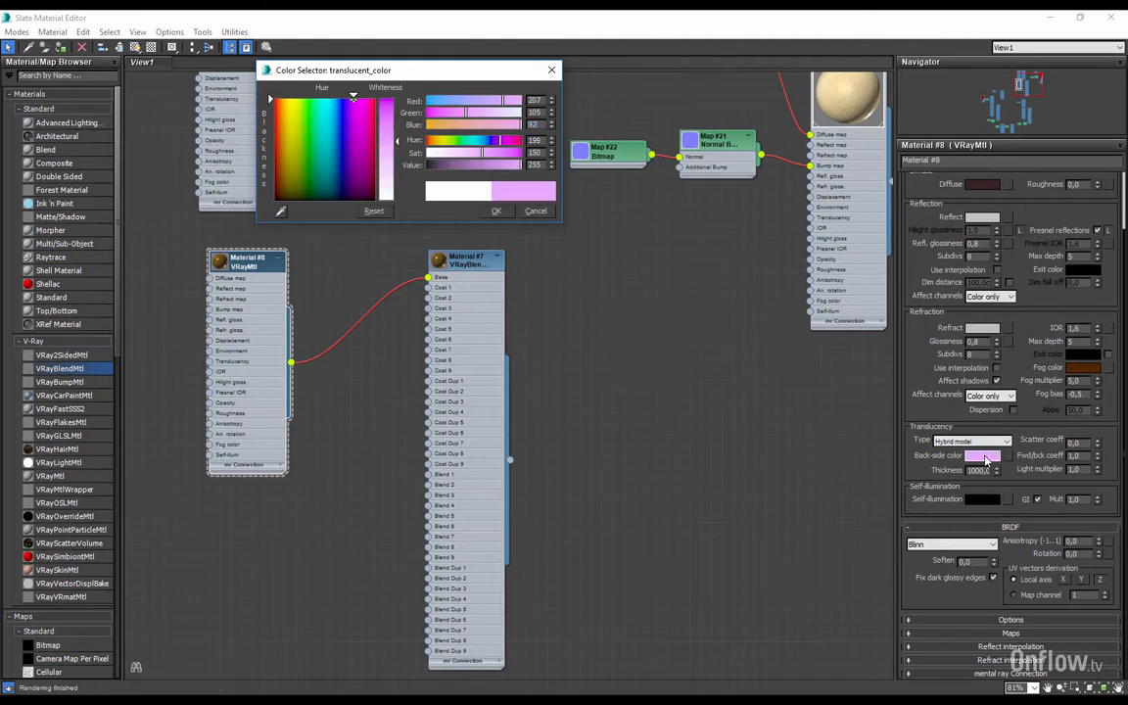
pyautogui.click(497, 211)
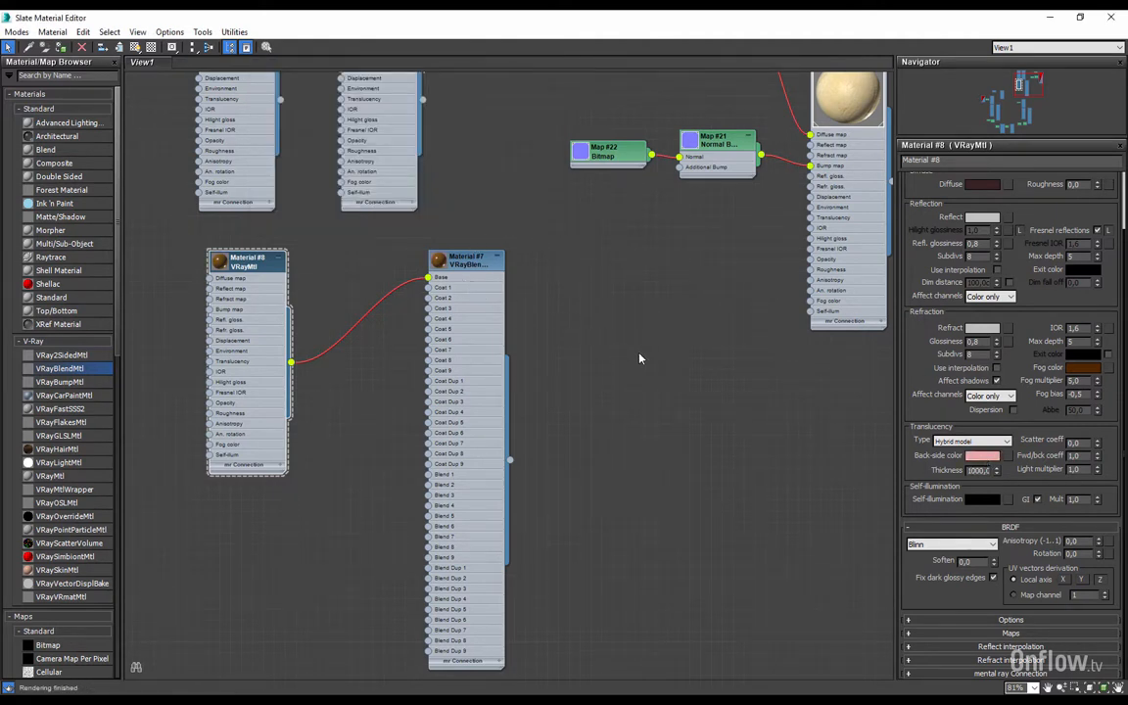
# Step: Set the translucency thickness to 0,08 cm and the scatter coefficient to 0,1
pyautogui.rightClick(999, 472)
pyautogui.write('0,08')
pyautogui.press('Return')
pyautogui.hotkey('shift', 'q')
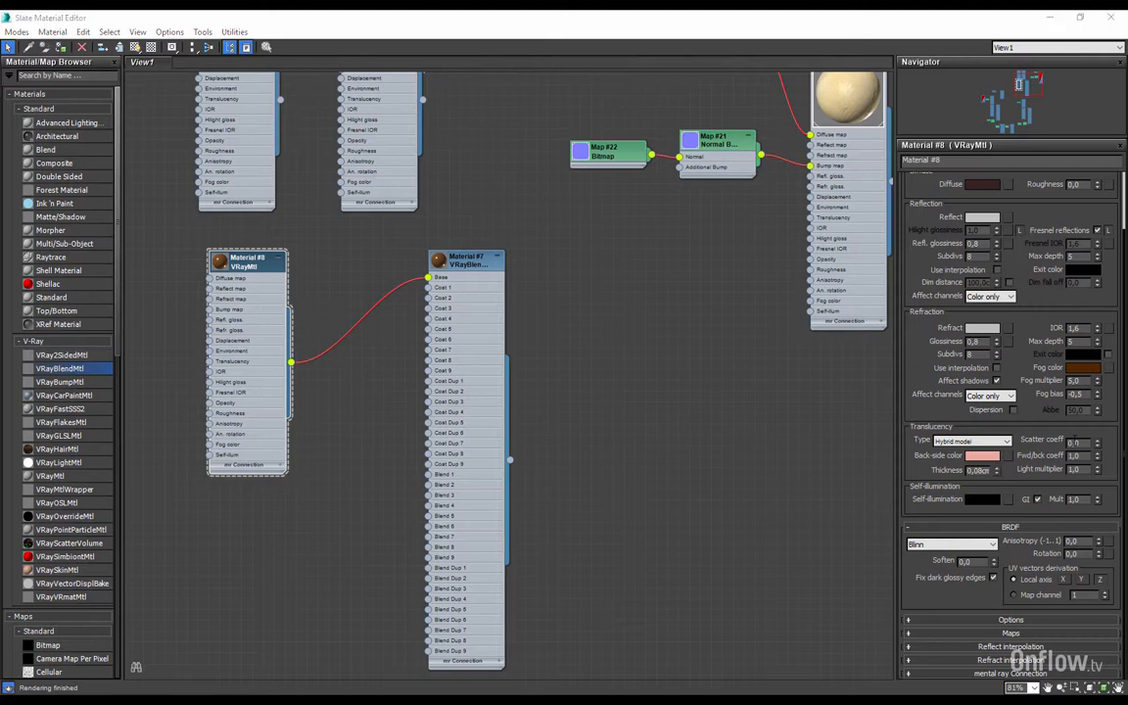
pyautogui.click(1076, 442)
pyautogui.write('0,1')
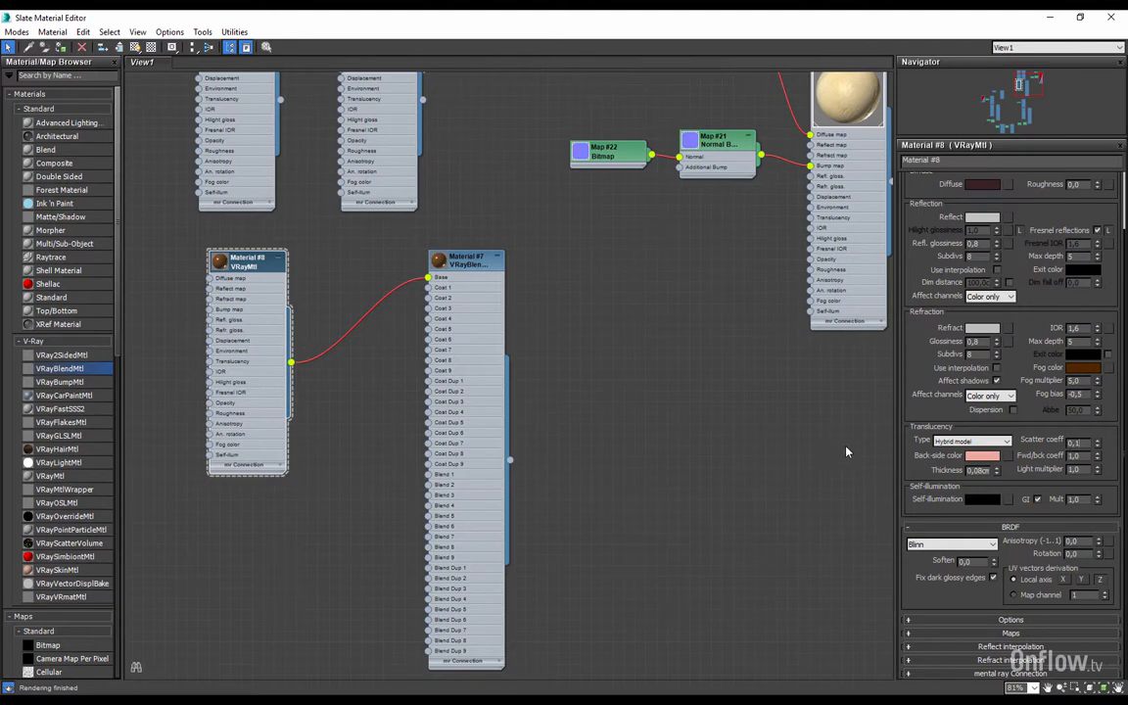
pyautogui.doubleClick(1074, 456)
pyautogui.write('1,1')
pyautogui.write('1')
pyautogui.press('Return')
pyautogui.click(1085, 456)
# Step: Set the base material's forward/back coefficient to 0,11 and enlarge the preview on the VRayBlendMtl node
pyautogui.scroll(1, 1058, 431)
pyautogui.scroll(-1, 329, 253)
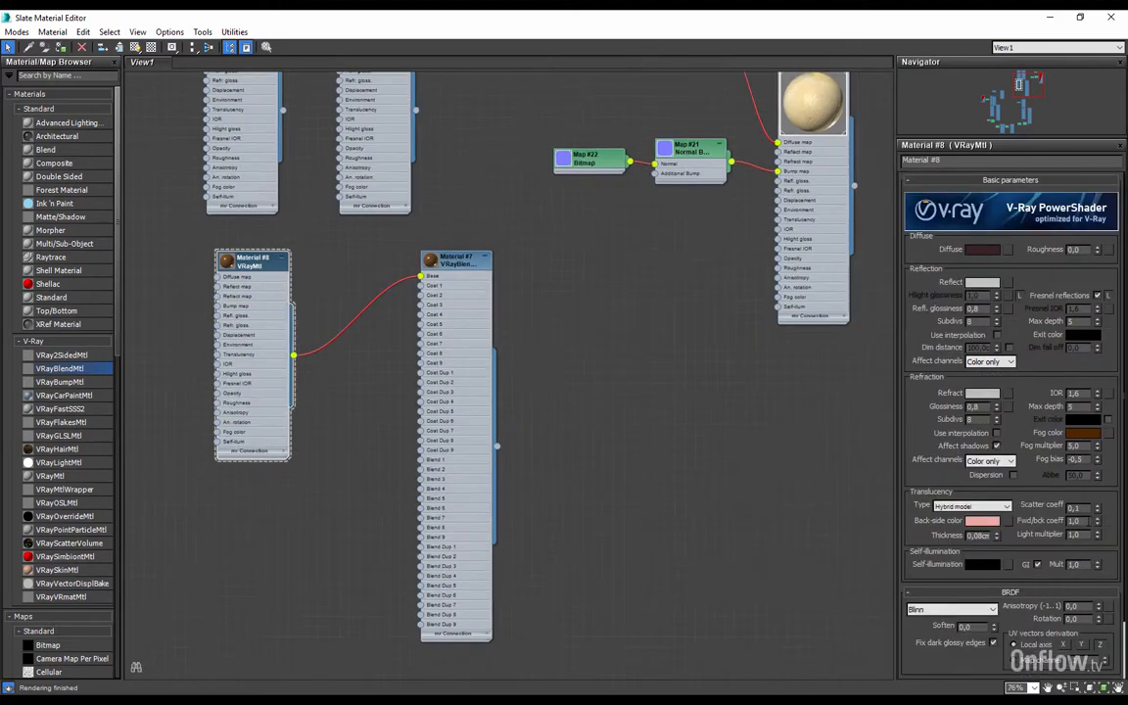
pyautogui.moveTo(1089, 521); pyautogui.dragTo(1048, 526)
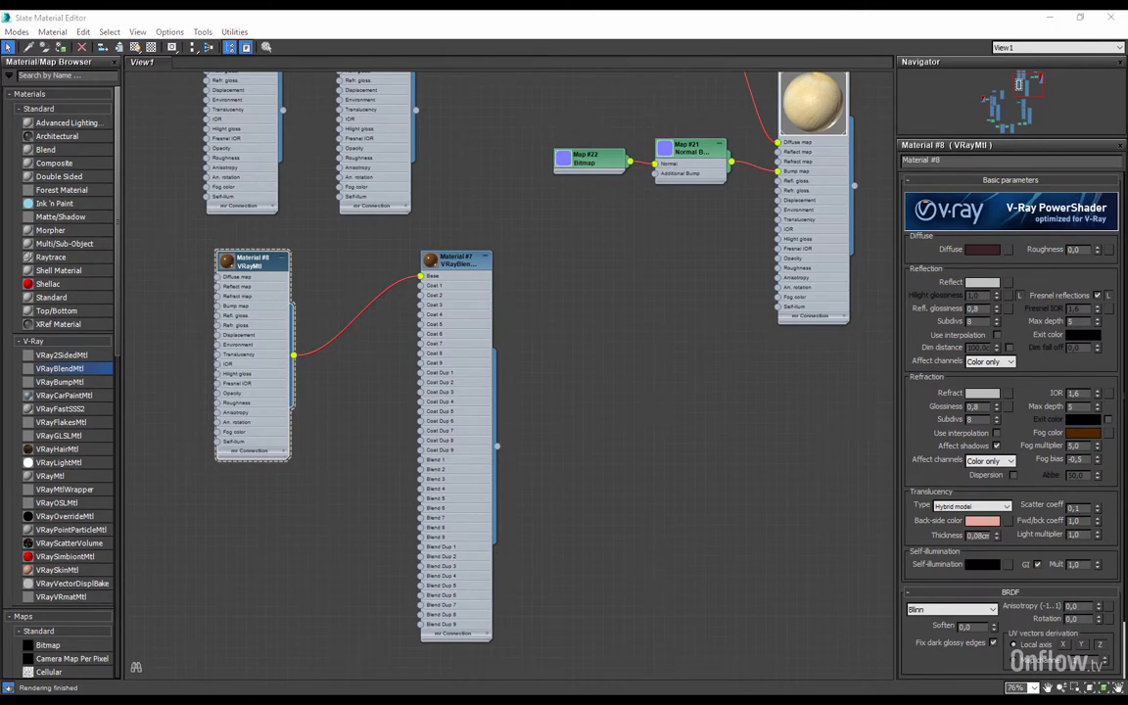
pyautogui.moveTo(1087, 521); pyautogui.dragTo(1036, 535)
pyautogui.write('0,11')
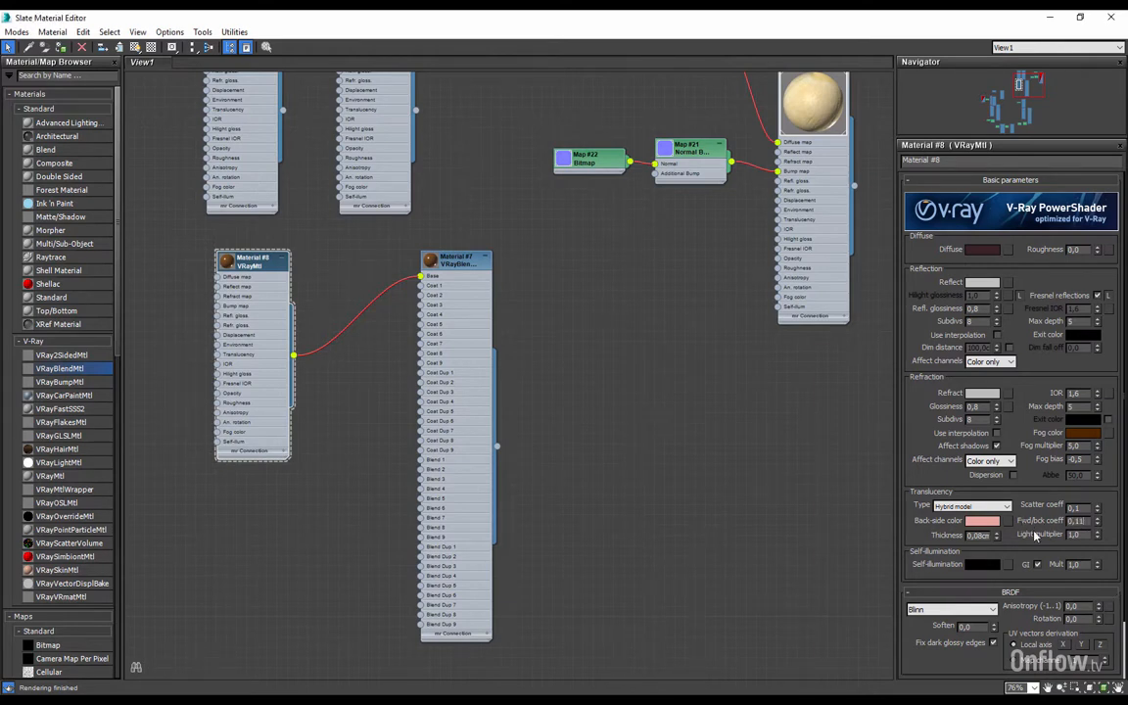
pyautogui.press('Return')
pyautogui.doubleClick(428, 262)
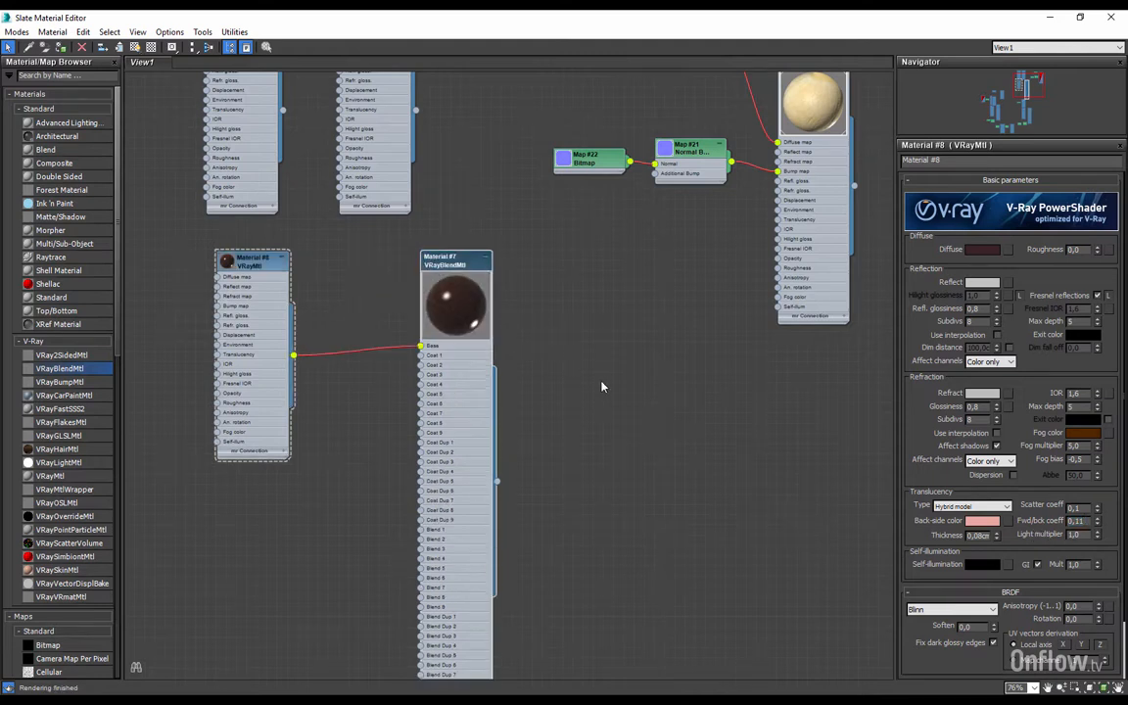
# Step: Try a forward/back coefficient of 1 on the base material and undo the change
pyautogui.moveTo(1085, 522); pyautogui.dragTo(974, 526)
pyautogui.write('1')
pyautogui.press('Return')
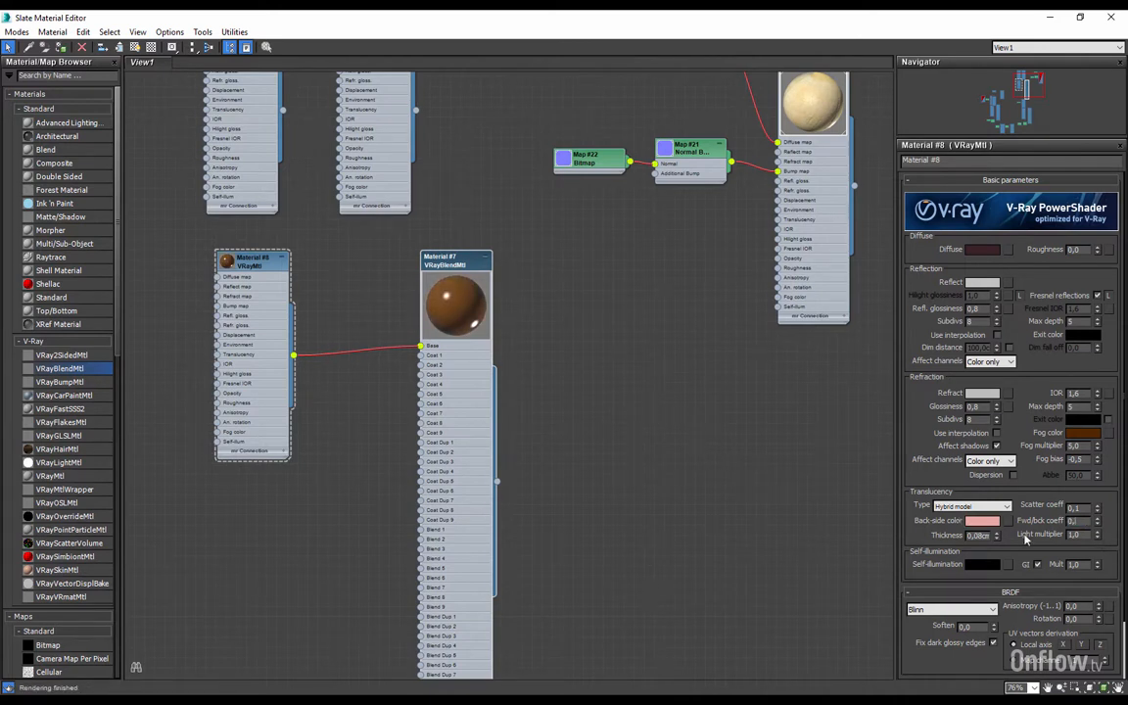
pyautogui.hotkey('ctrl', 'z')
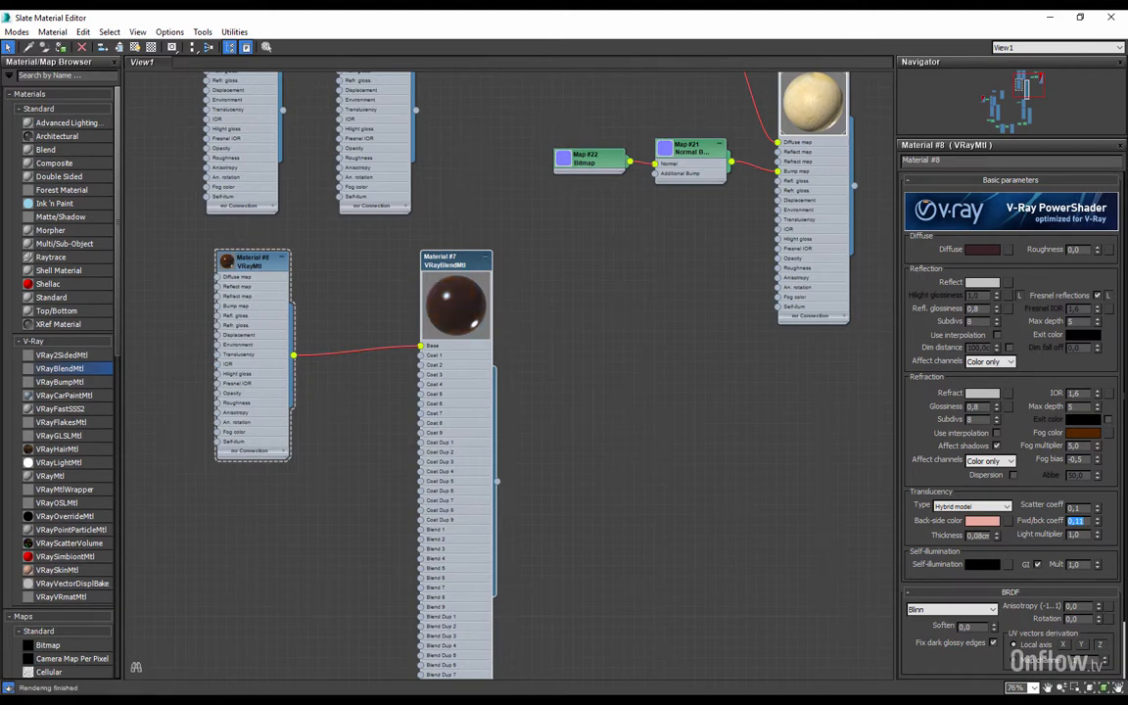
# Step: Move the base material and VRayBlendMtl nodes closer together so that their connection runs level
pyautogui.moveTo(453, 264); pyautogui.dragTo(444, 264)
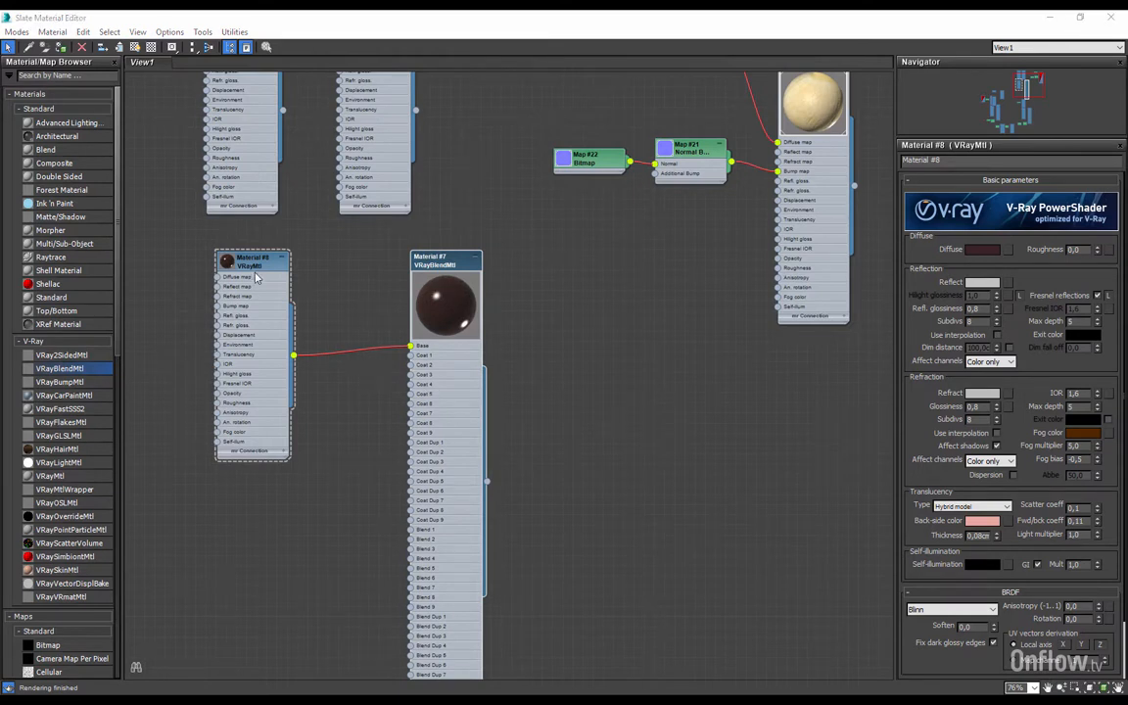
pyautogui.moveTo(260, 268); pyautogui.dragTo(270, 257)
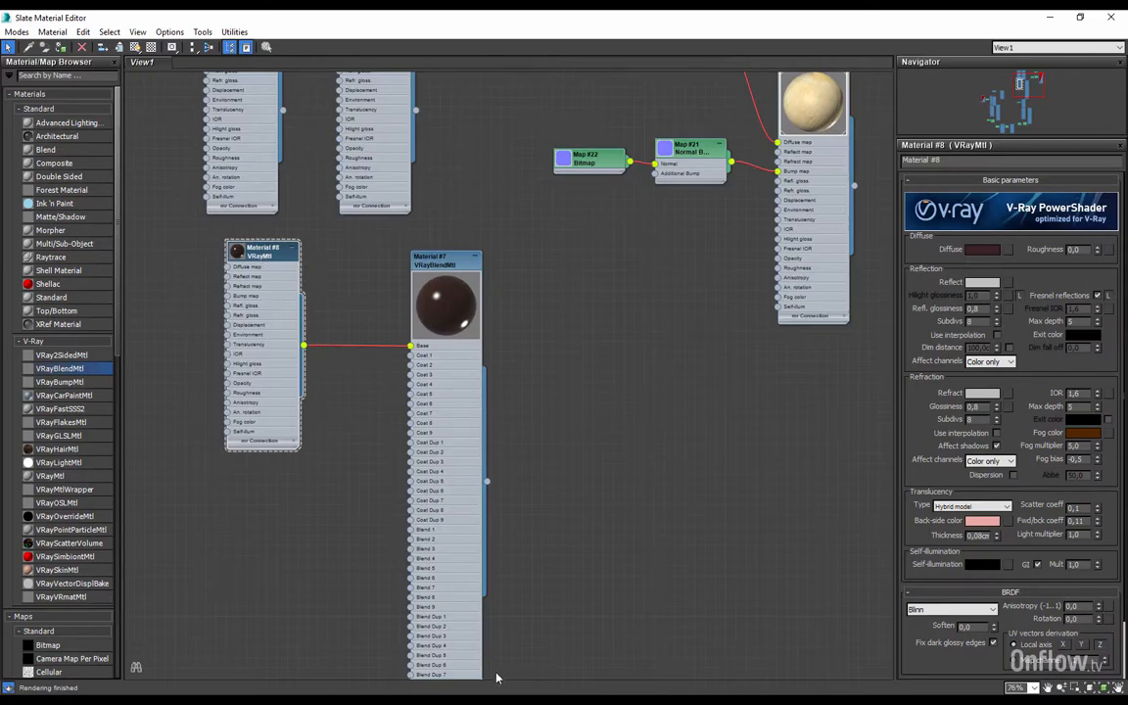
# Step: Switch to Adobe Bridge and examine the chocolate coating and bitten edge in the material_resumido_tratamento mancha.psd render up close
pyautogui.click(248, 698)
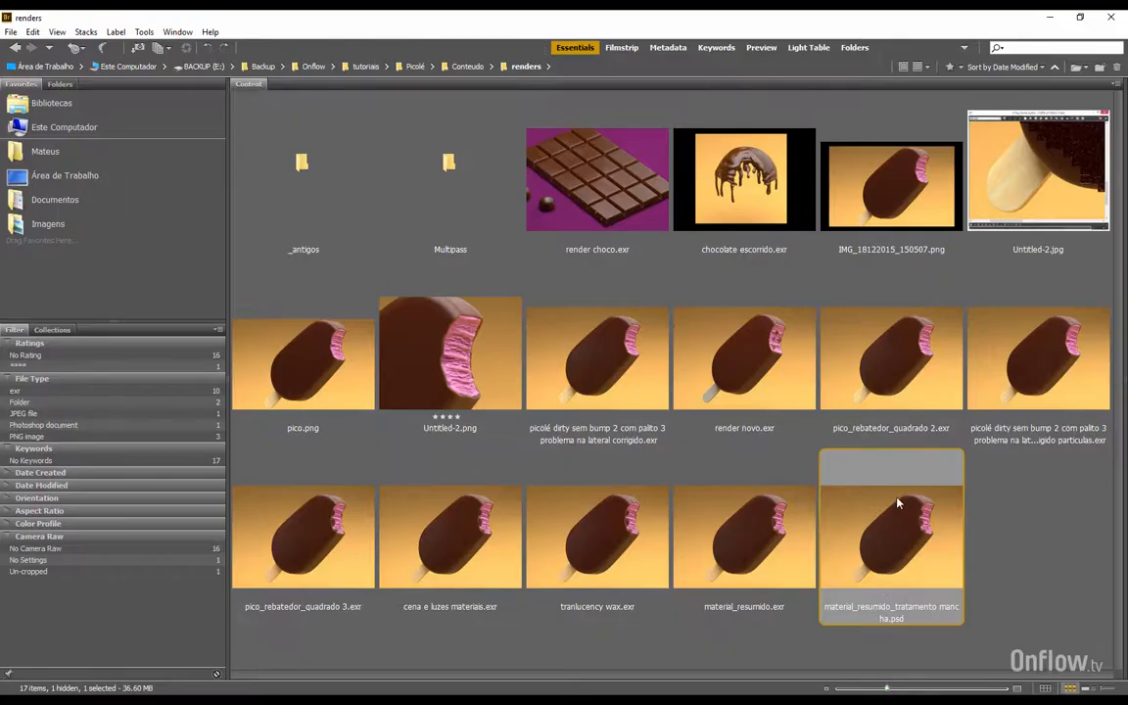
pyautogui.press('space')
pyautogui.scroll(5, 813, 217)
pyautogui.moveTo(824, 233); pyautogui.dragTo(279, 468)
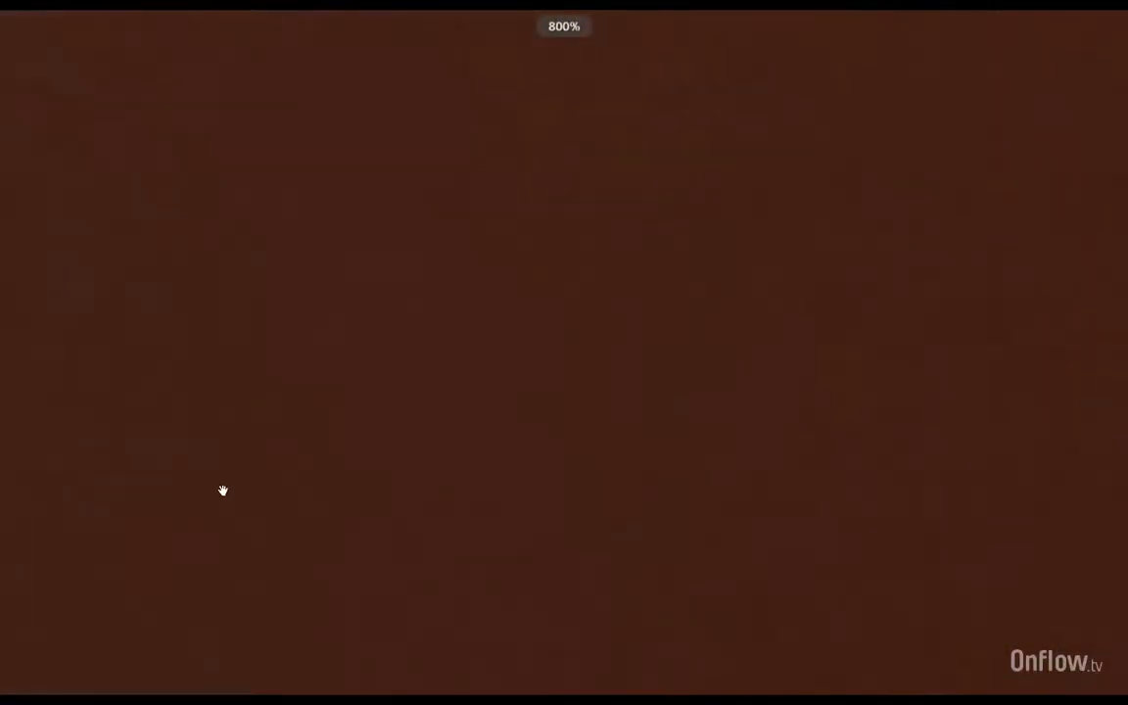
pyautogui.scroll(-3, 690, 347)
pyautogui.moveTo(690, 346)
pyautogui.mouseDown()
pyautogui.moveTo(604, 367)
pyautogui.moveTo(677, 329)
pyautogui.mouseUp()
pyautogui.scroll(2, 760, 242)
pyautogui.moveTo(760, 242); pyautogui.dragTo(367, 436)
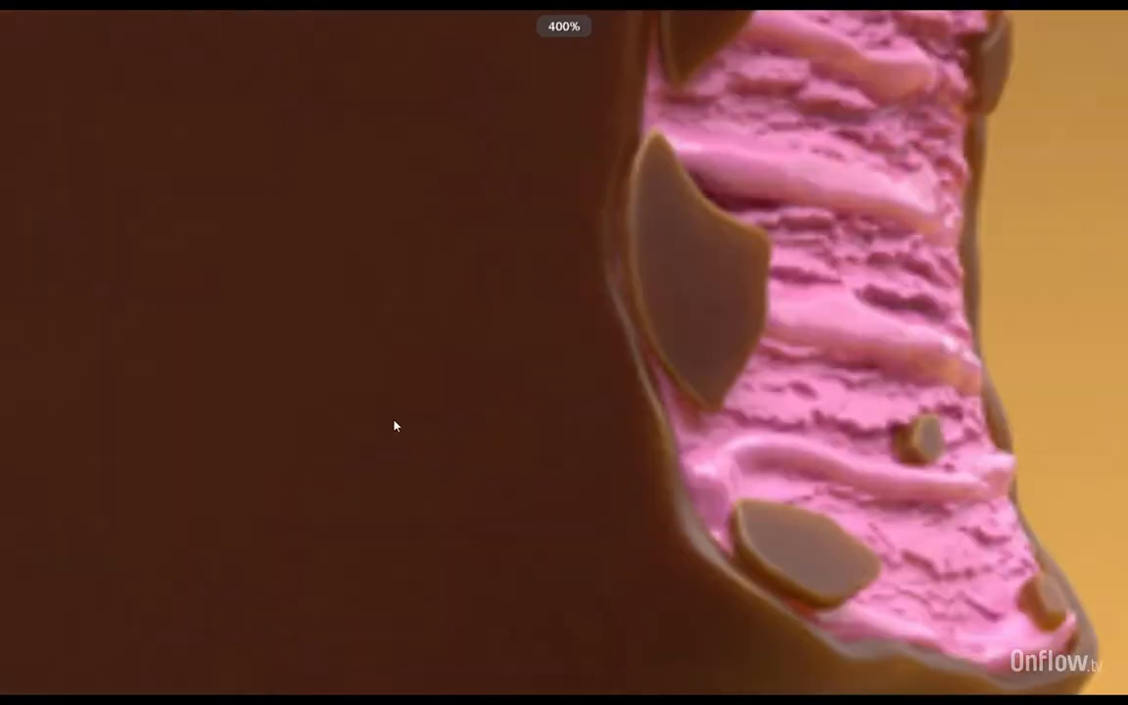
pyautogui.press('space')
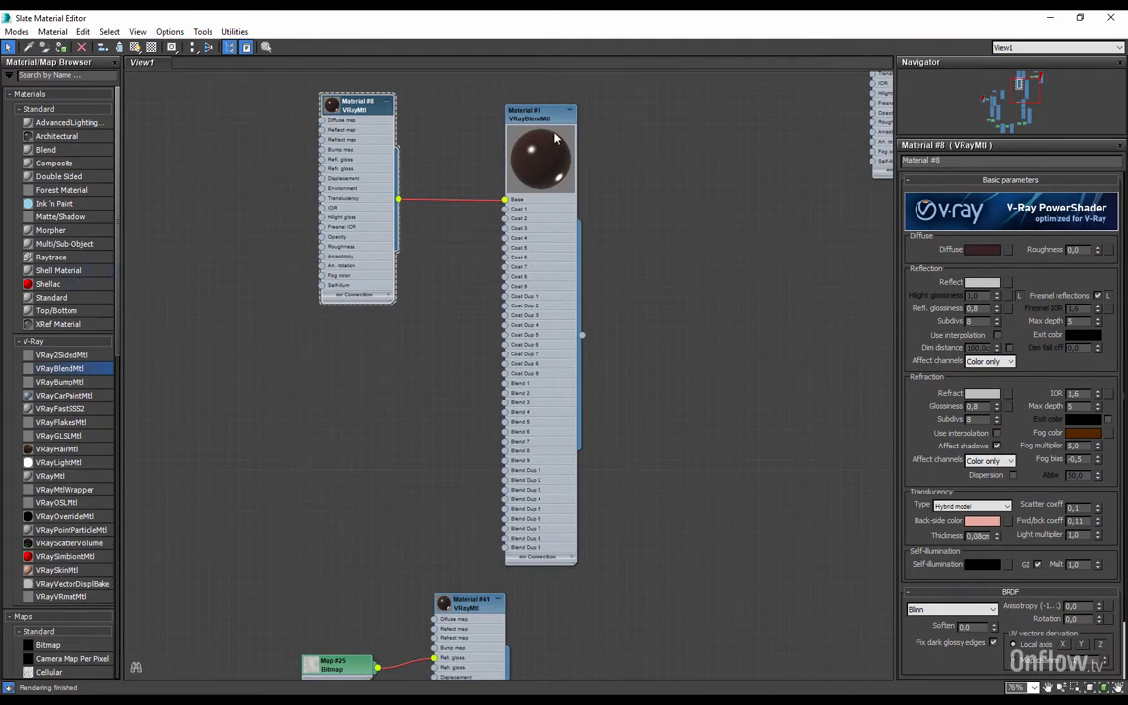
# Step: Add a new VRayMtl as the first coat material of the VRayBlendMtl and place its node below the base material
pyautogui.doubleClick(523, 114)
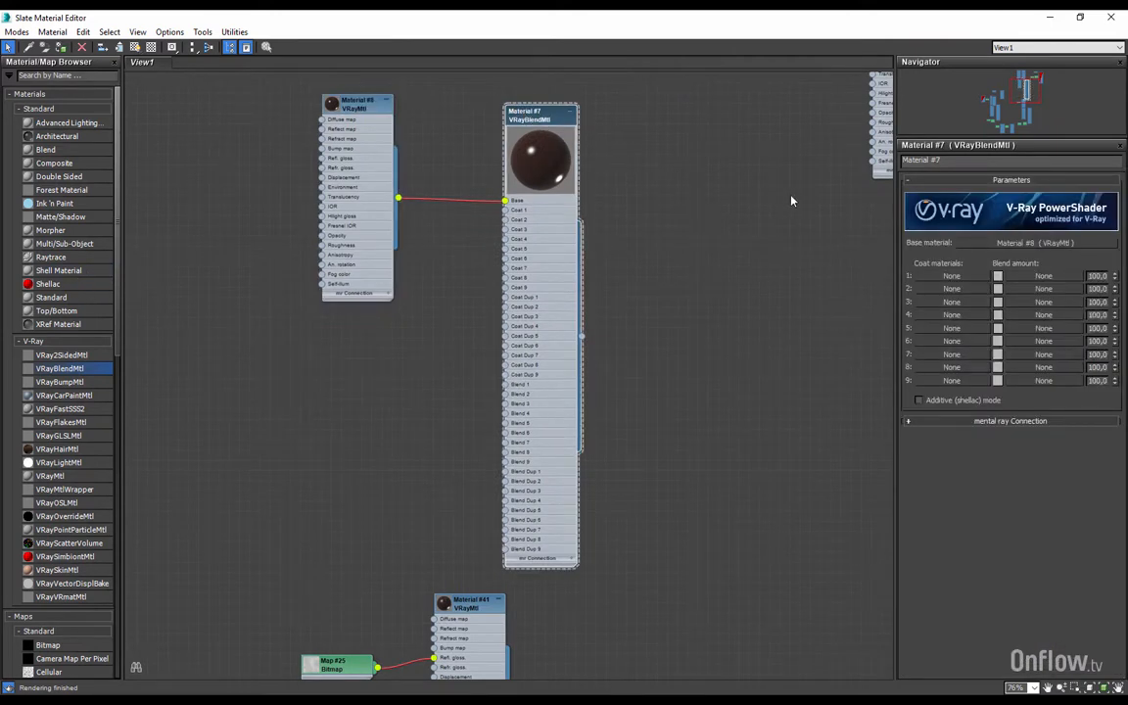
pyautogui.click(945, 276)
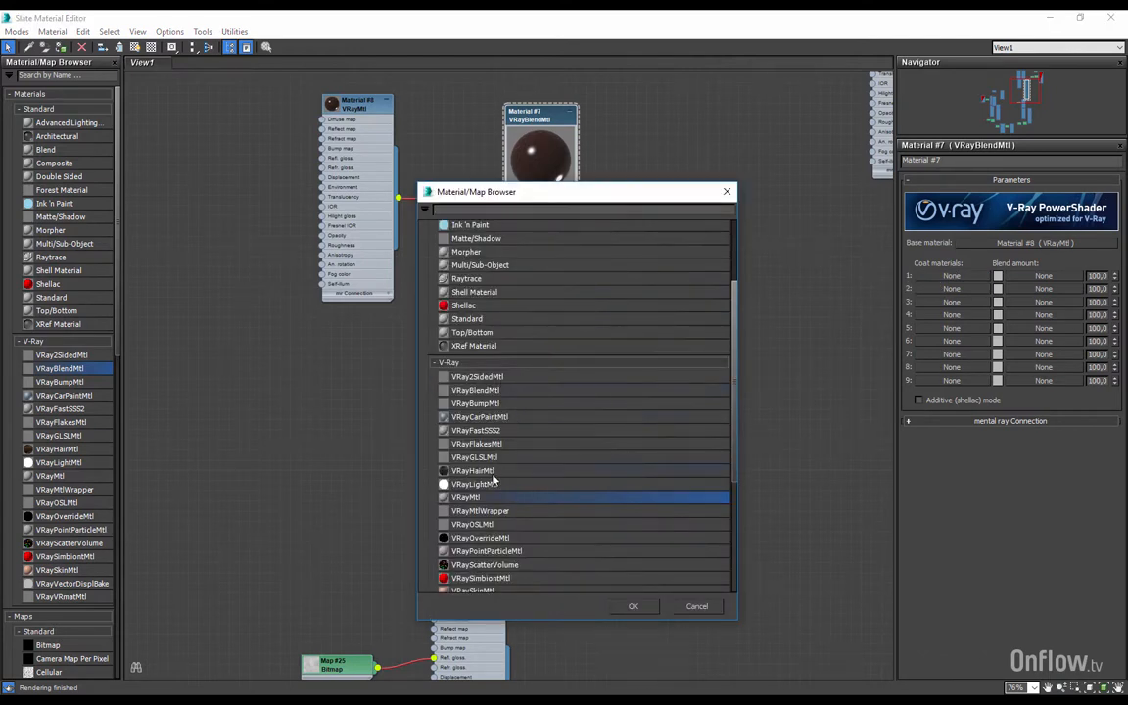
pyautogui.click(634, 607)
pyautogui.moveTo(425, 181); pyautogui.dragTo(341, 354)
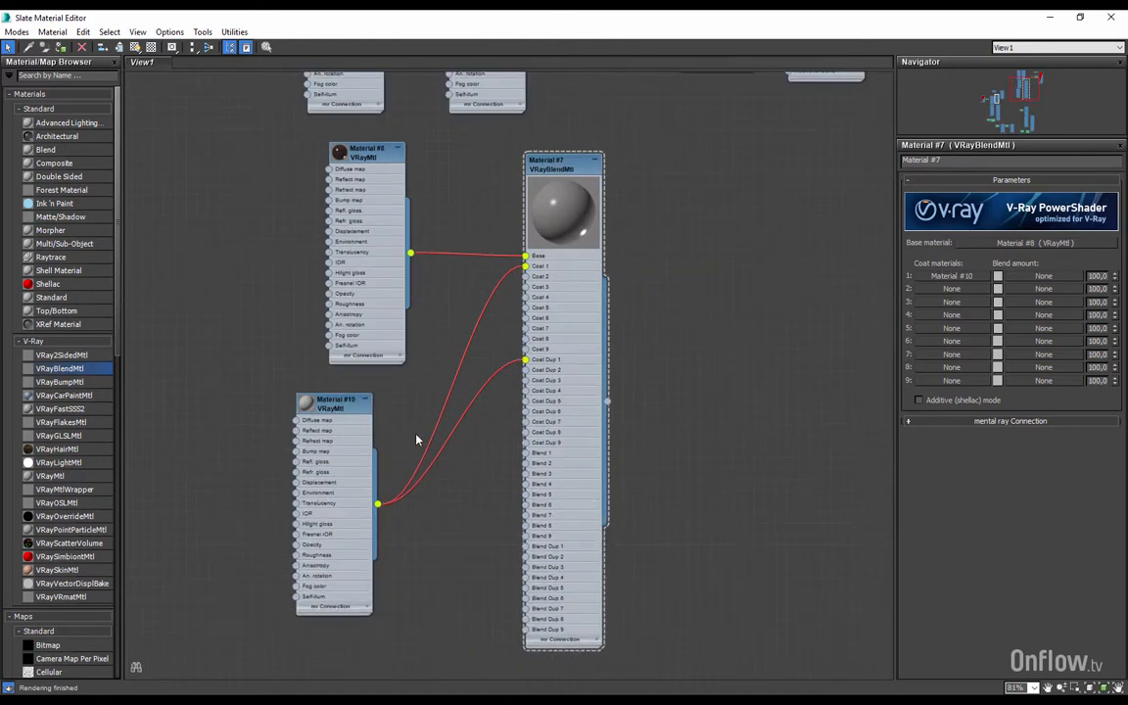
pyautogui.scroll(1, 418, 438)
pyautogui.moveTo(398, 445); pyautogui.dragTo(407, 448, button='middle')
# Step: Set the coat material's diffuse color to a caramel tone with RGB 193, 170, 99
pyautogui.doubleClick(331, 402)
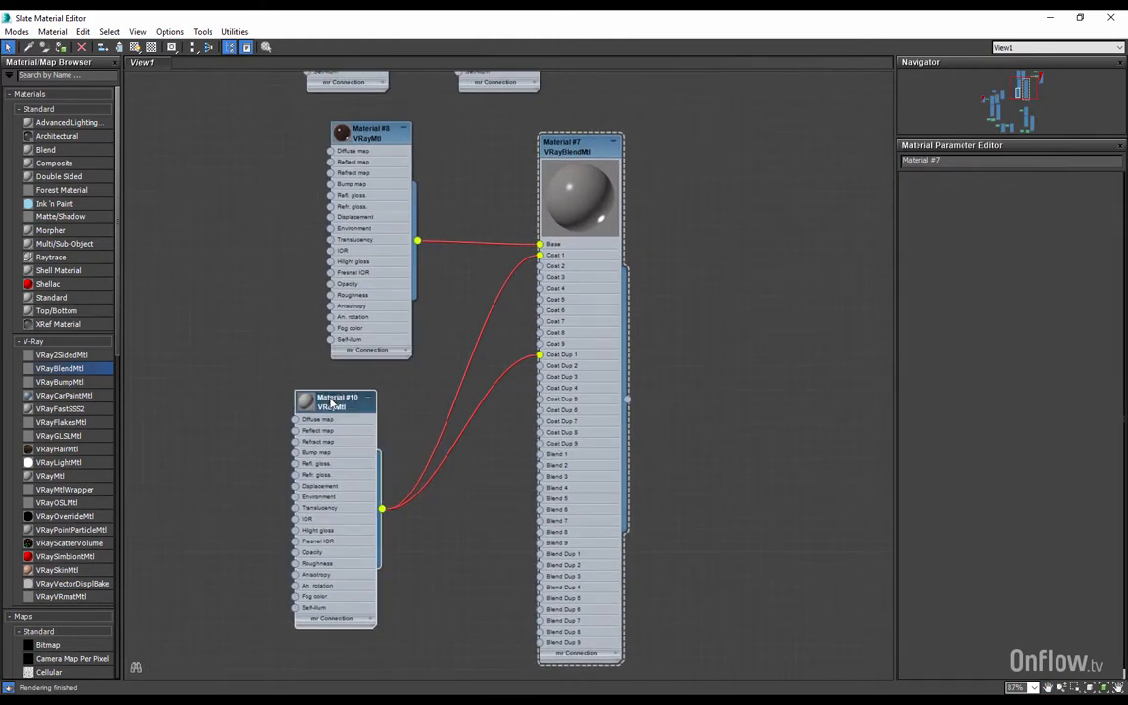
pyautogui.click(985, 248)
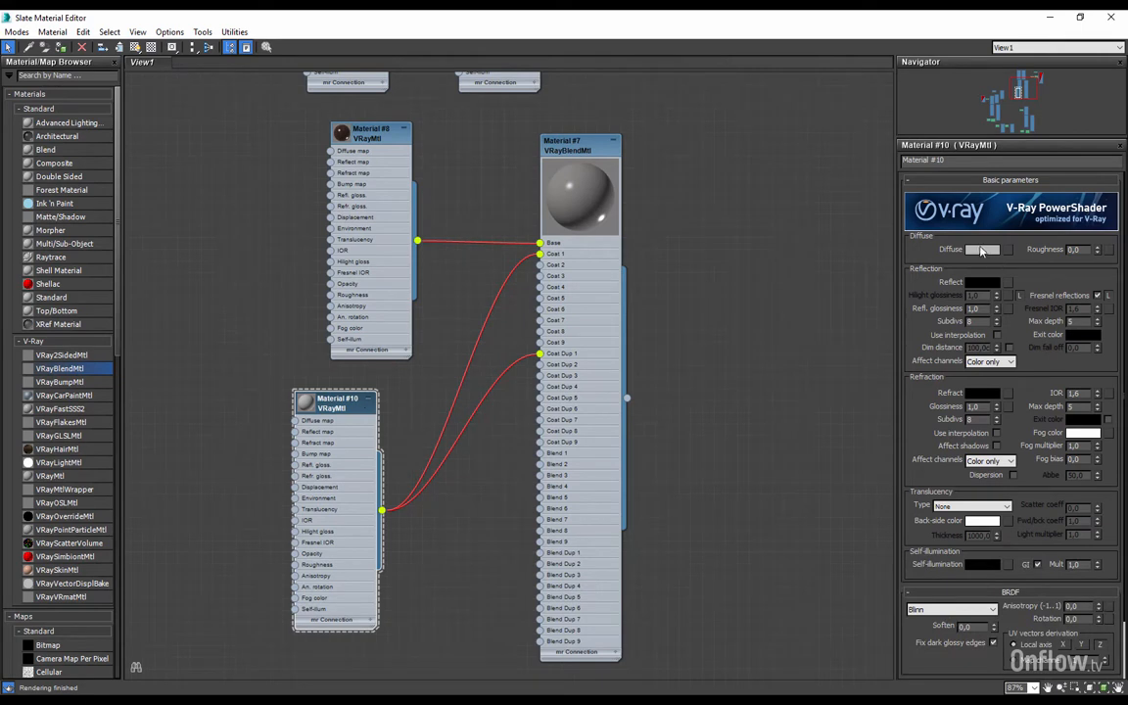
pyautogui.write('193')
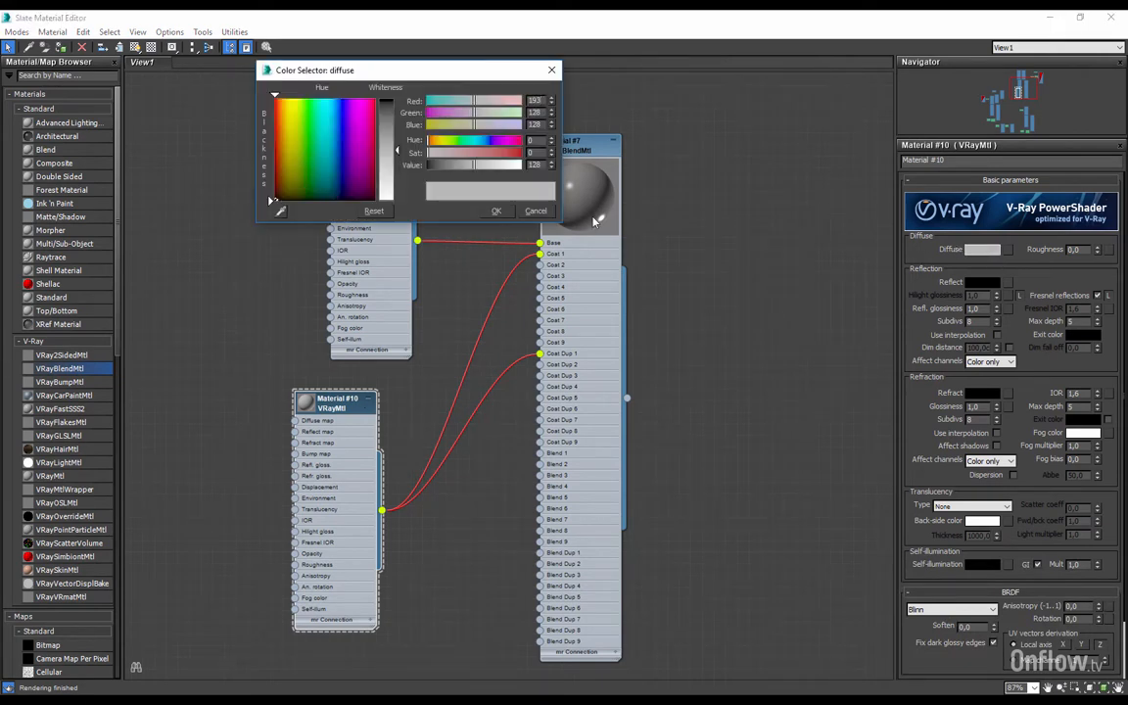
pyautogui.press('Tab')
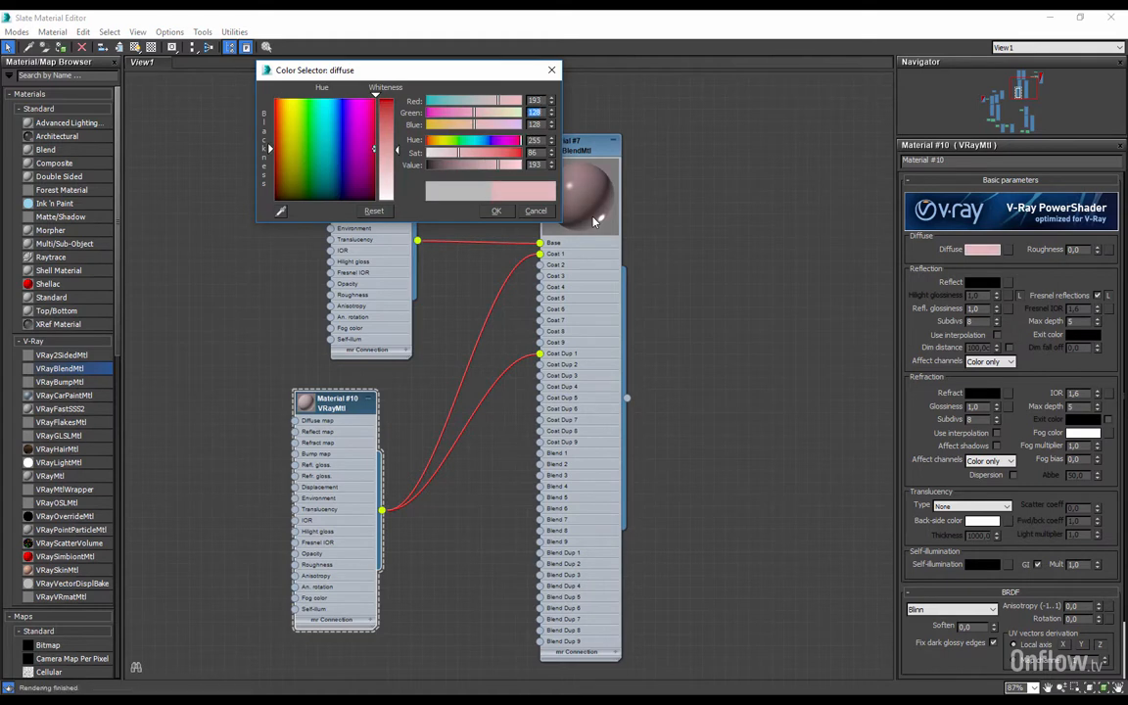
pyautogui.write('170')
pyautogui.press('Tab')
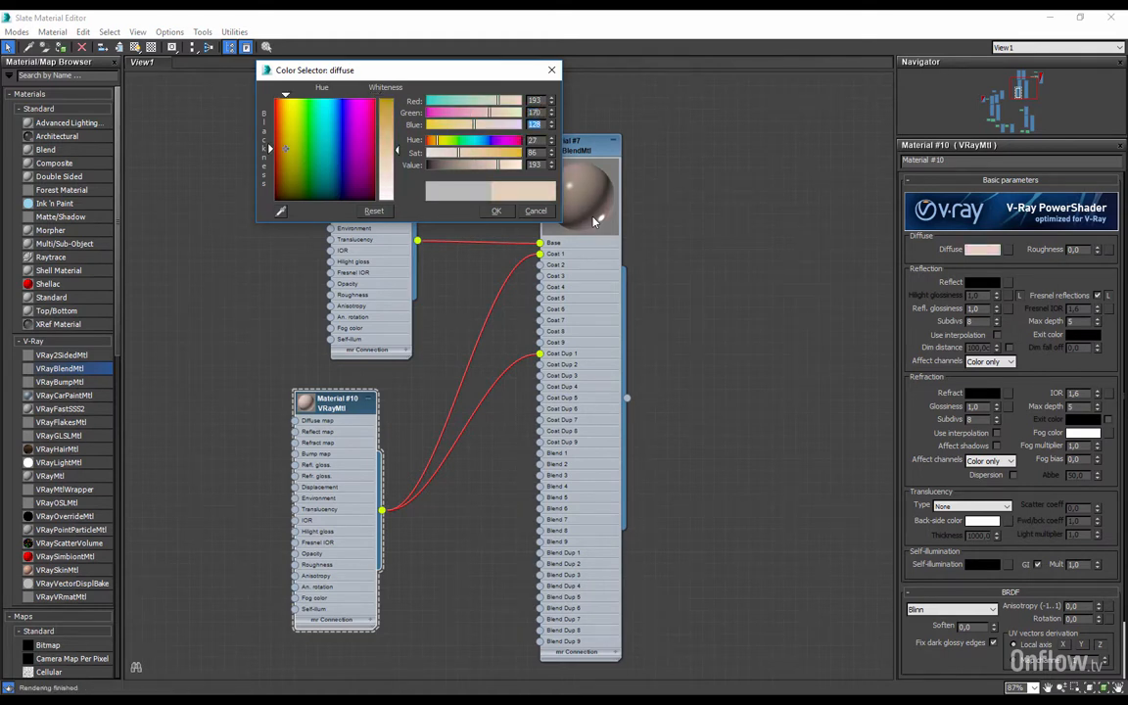
pyautogui.write('99')
pyautogui.press('Return')
pyautogui.click(497, 212)
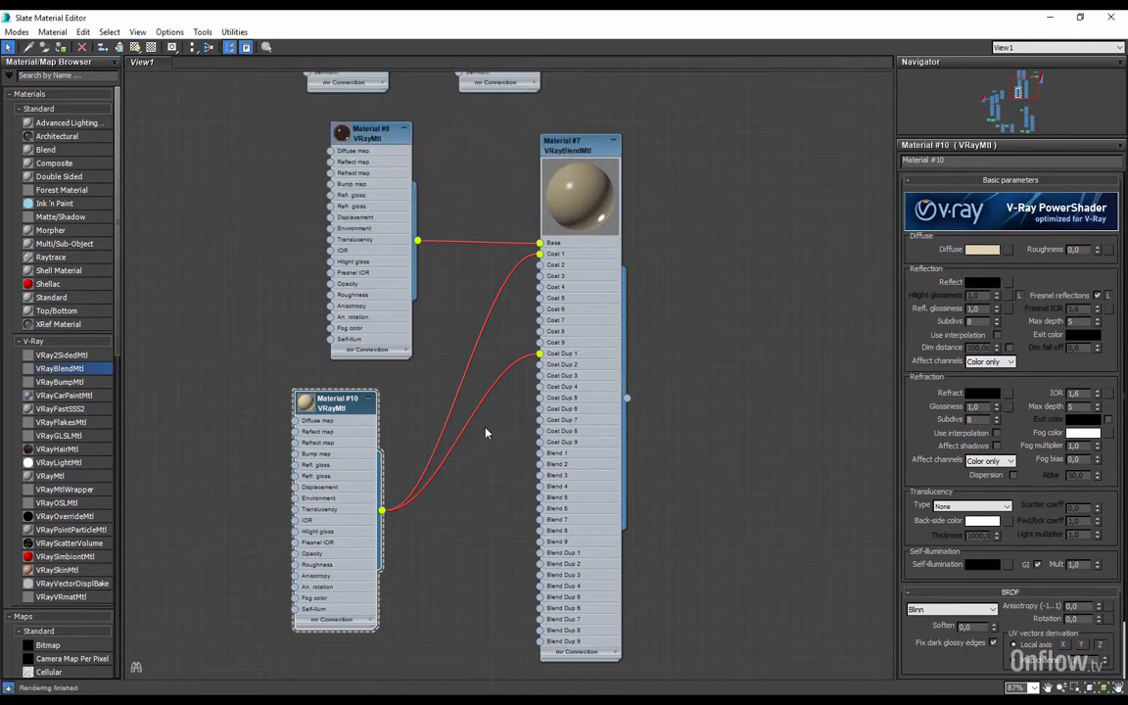
# Step: Set the coat material's reflection color to a gray with value 77
pyautogui.click(976, 283)
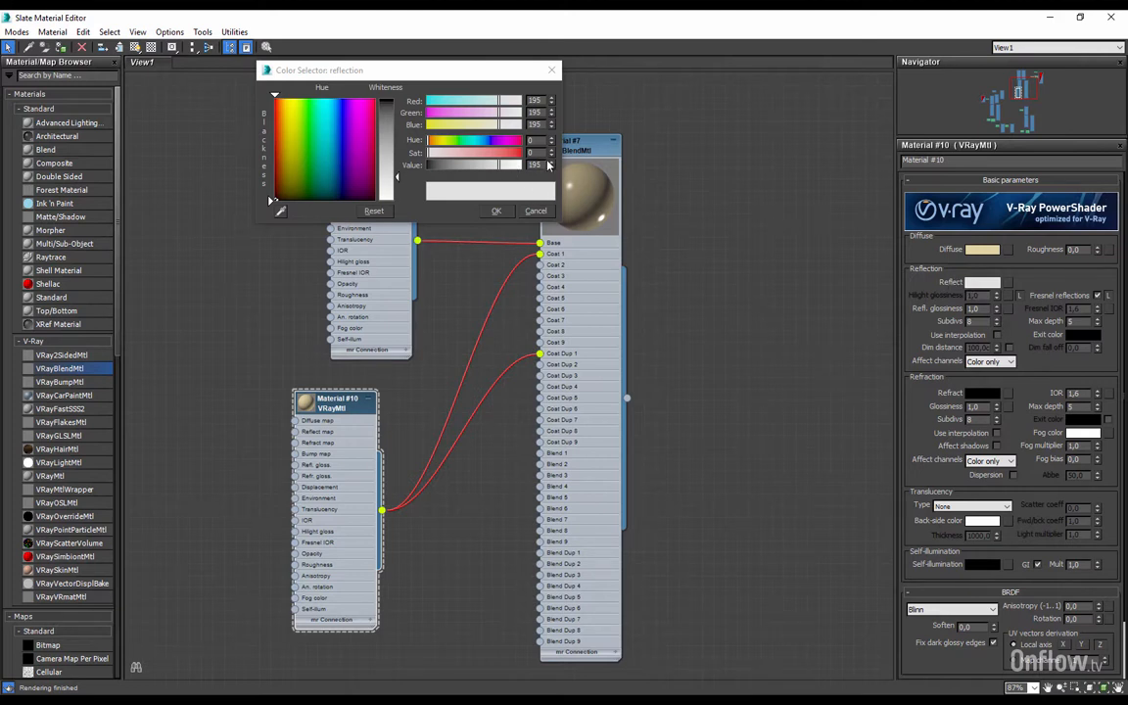
pyautogui.moveTo(545, 166); pyautogui.dragTo(465, 167)
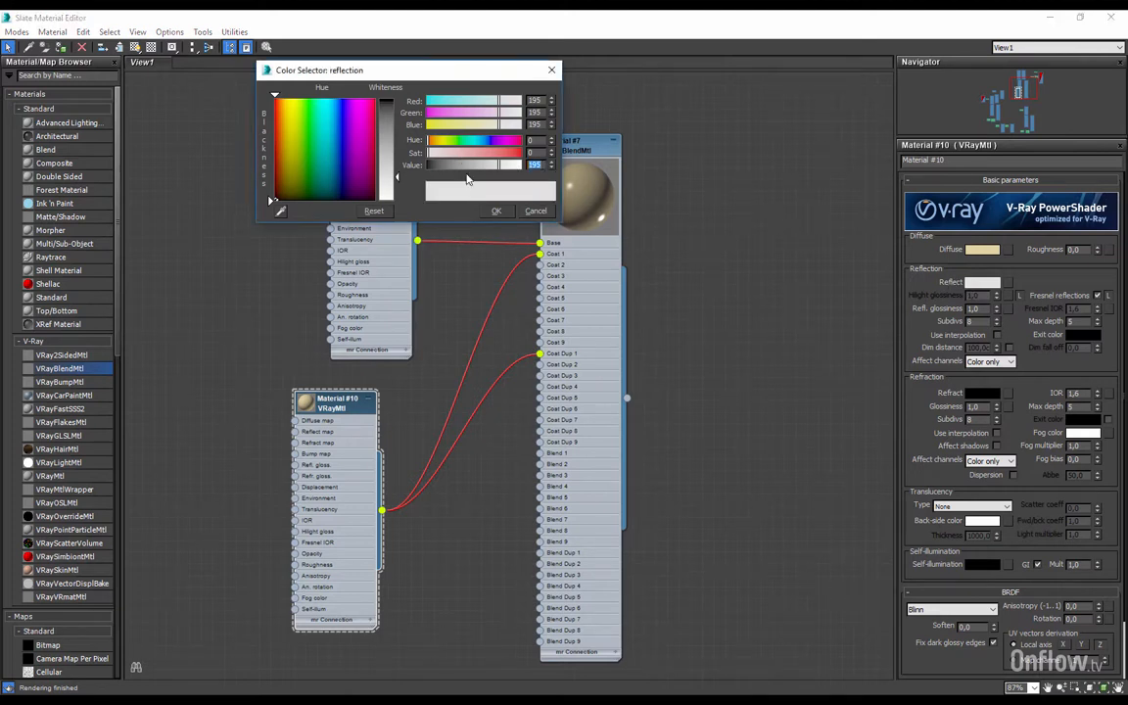
pyautogui.write('77')
pyautogui.click(500, 212)
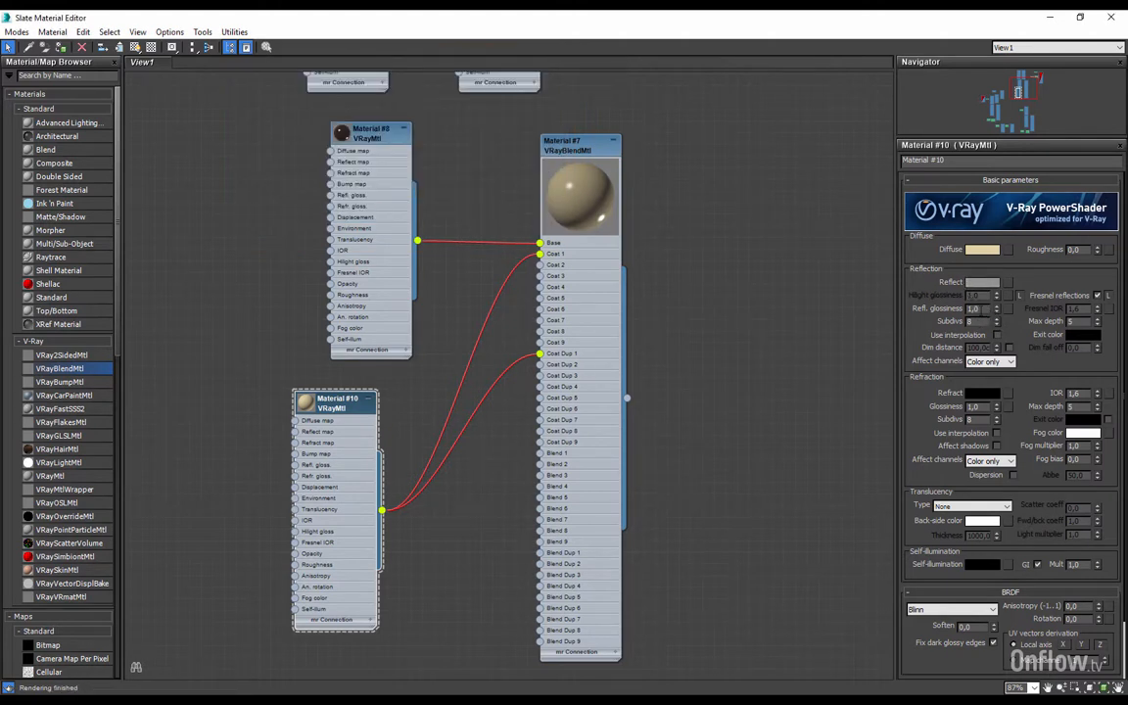
# Step: Set the coat material's refraction color to a gray of 200 and copy its diffuse color to the fog color
pyautogui.click(981, 394)
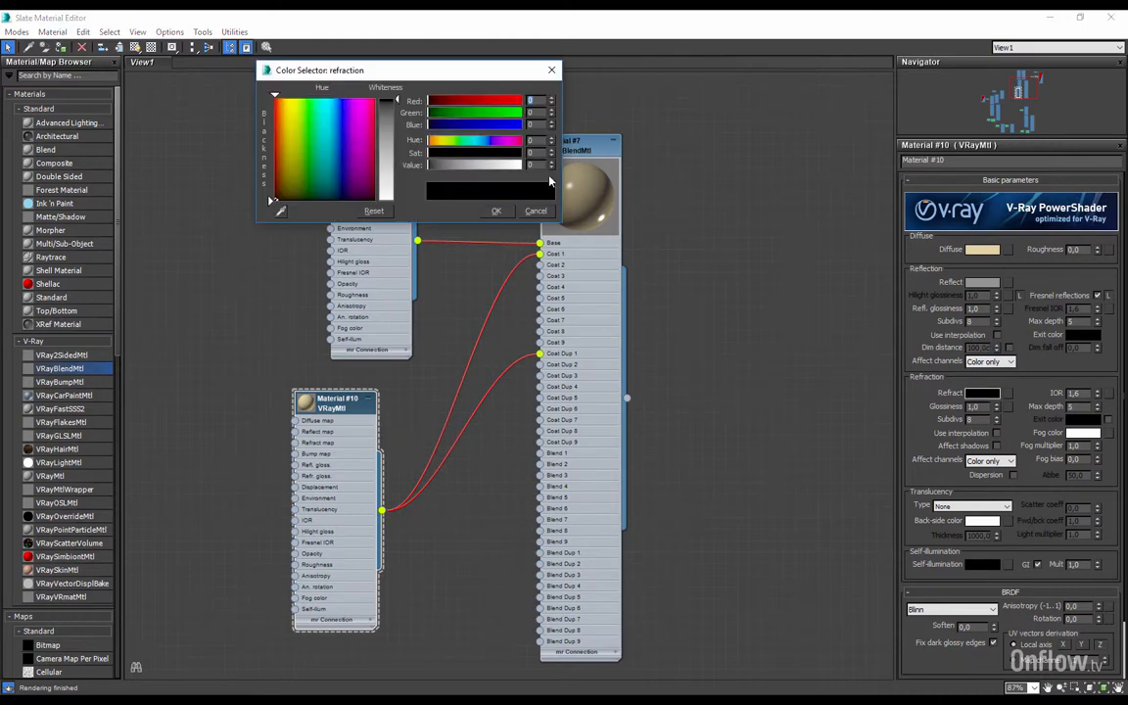
pyautogui.write('200')
pyautogui.click(510, 212)
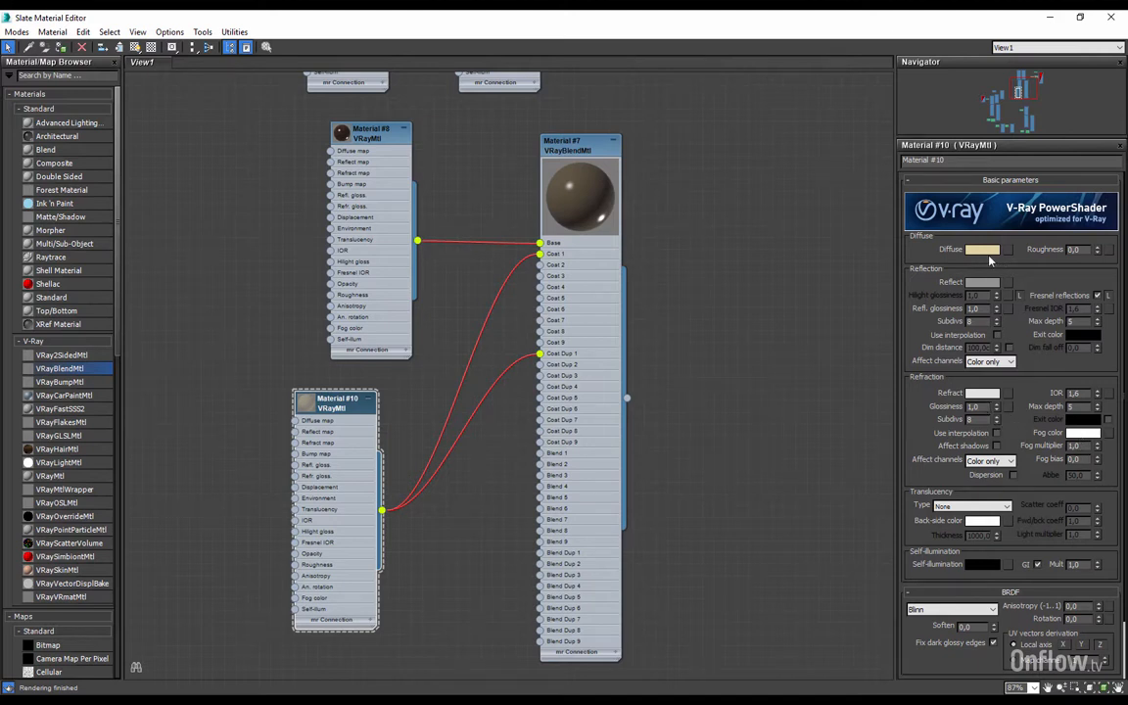
pyautogui.moveTo(986, 252); pyautogui.dragTo(1083, 437)
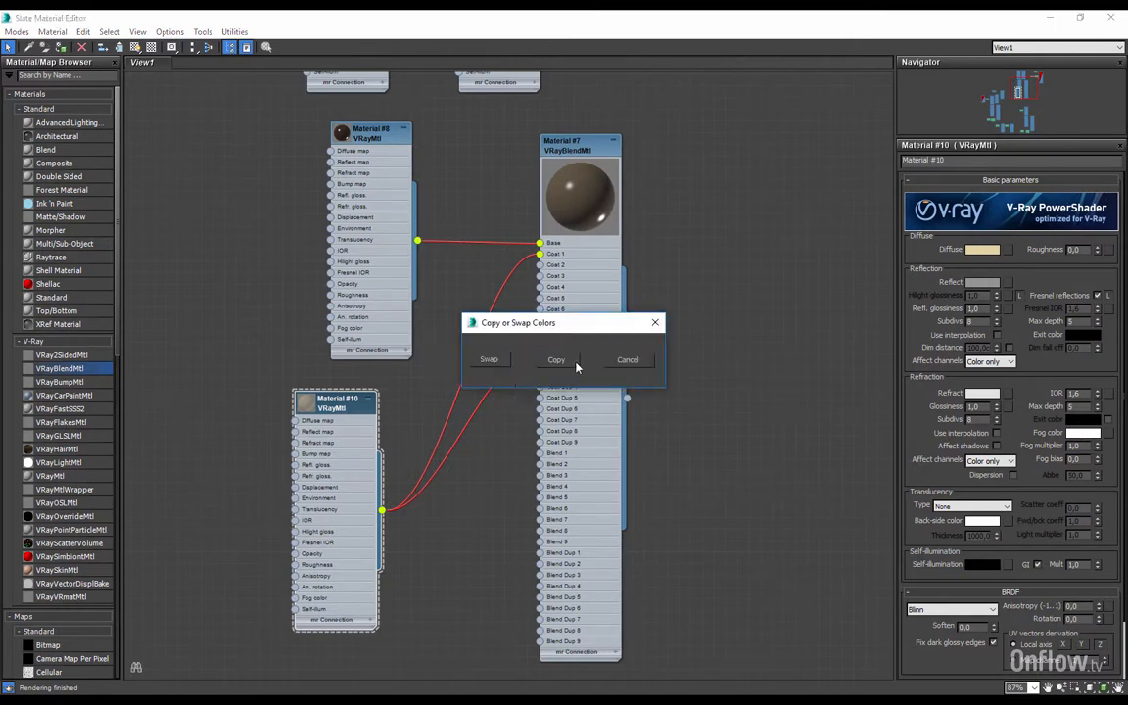
pyautogui.click(575, 361)
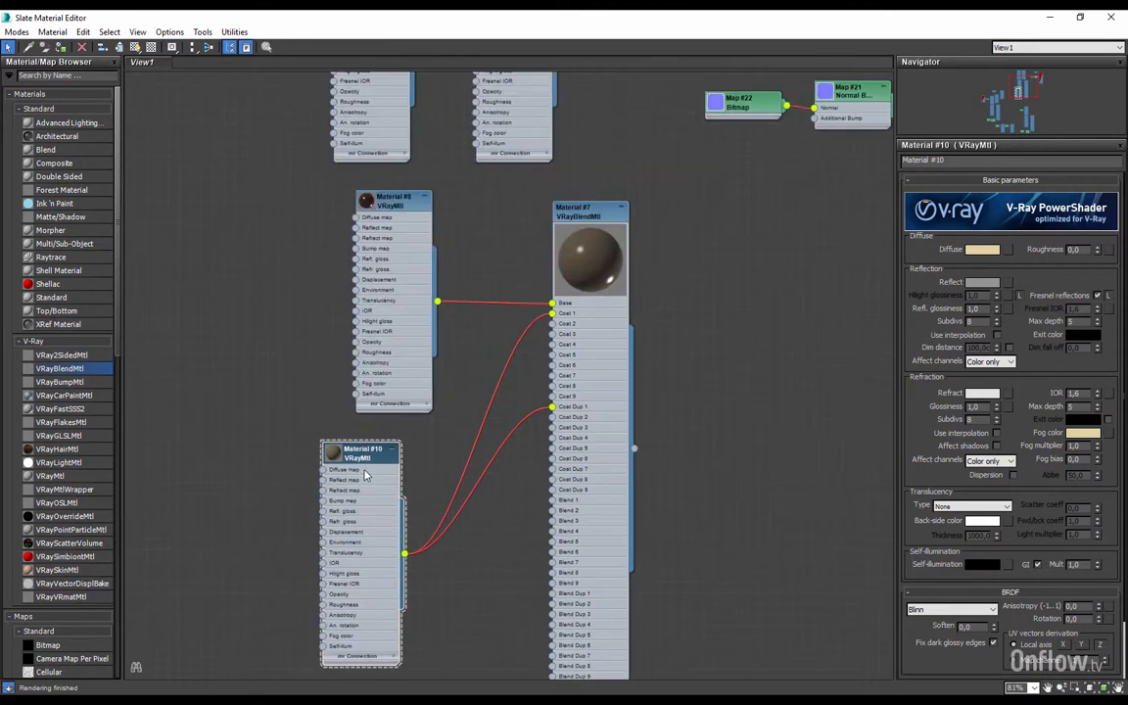
# Step: Align the coat material node directly beneath the base material node
pyautogui.moveTo(368, 461); pyautogui.dragTo(403, 457)
pyautogui.moveTo(607, 353); pyautogui.dragTo(583, 316, button='middle')
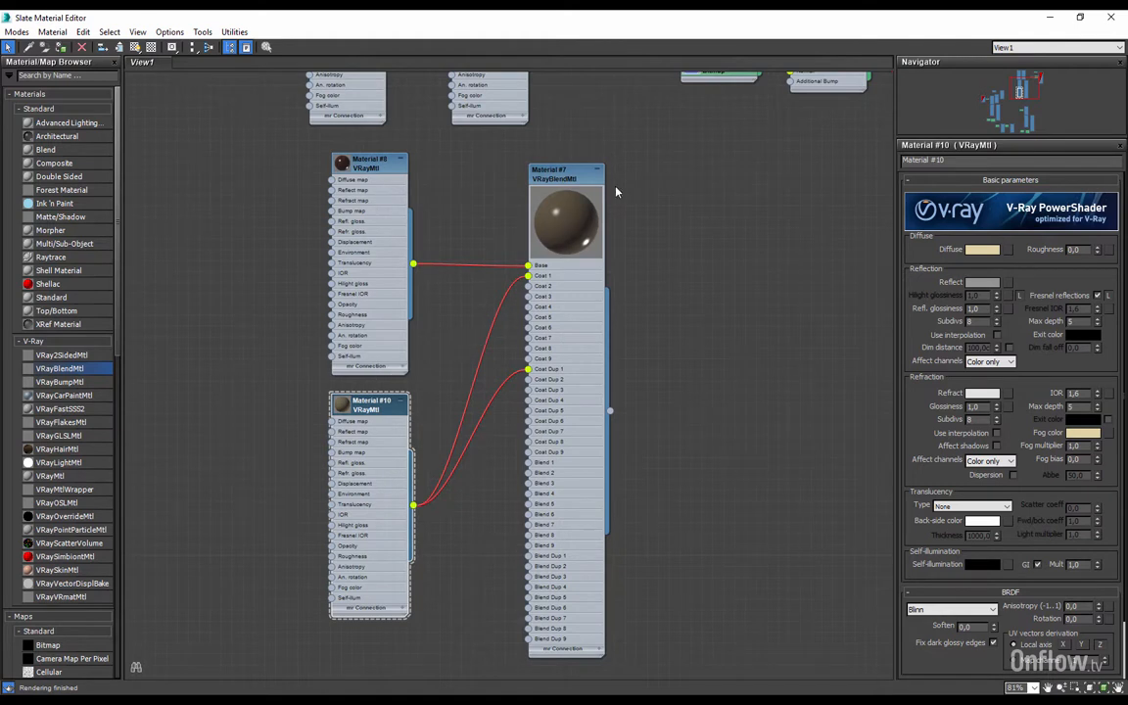
# Step: Assign a VRayDirt map to the blend amount of the first coat in the VRayBlendMtl
pyautogui.click(582, 176)
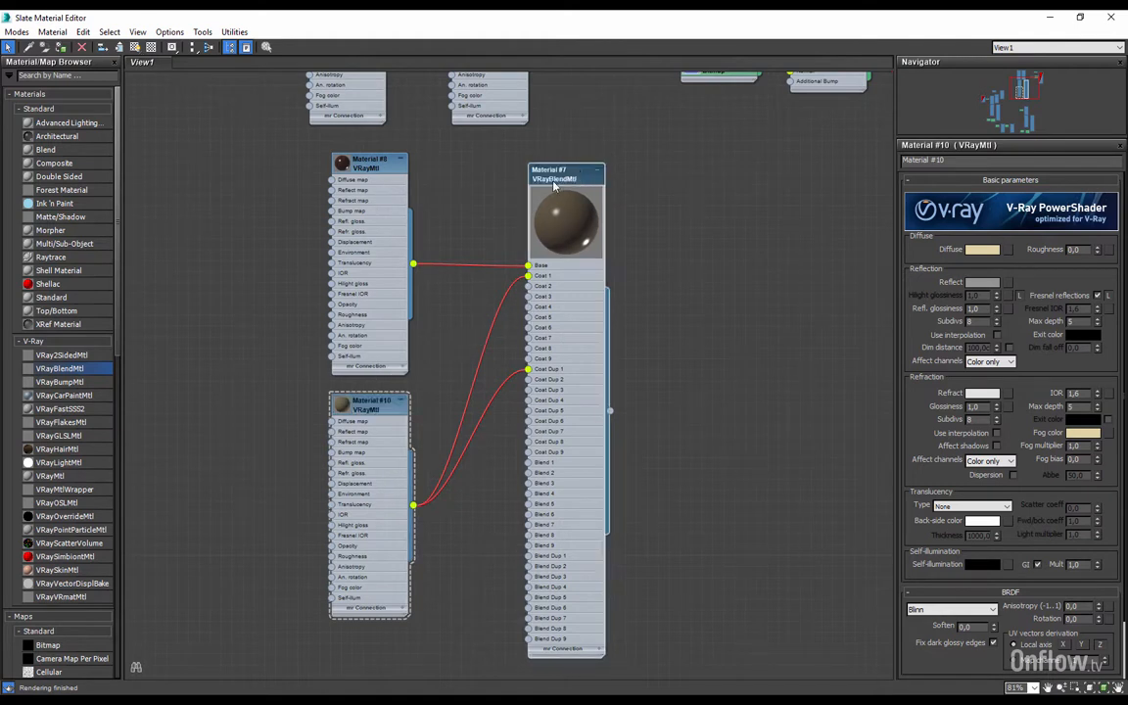
pyautogui.doubleClick(555, 181)
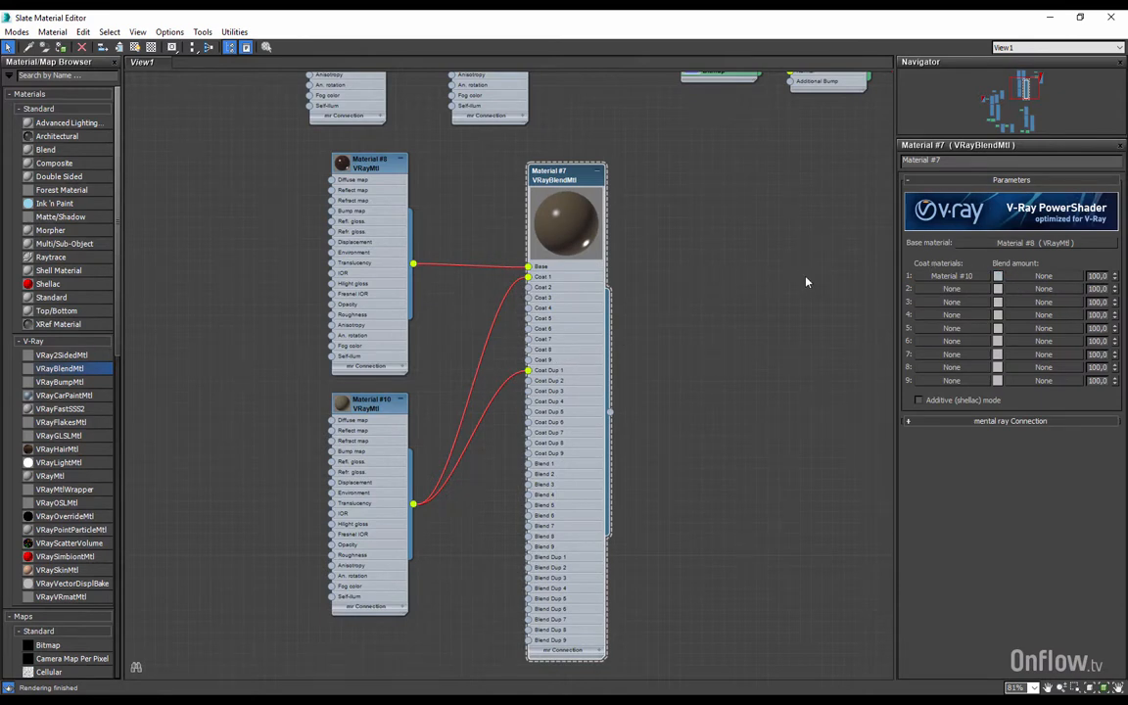
pyautogui.click(1044, 276)
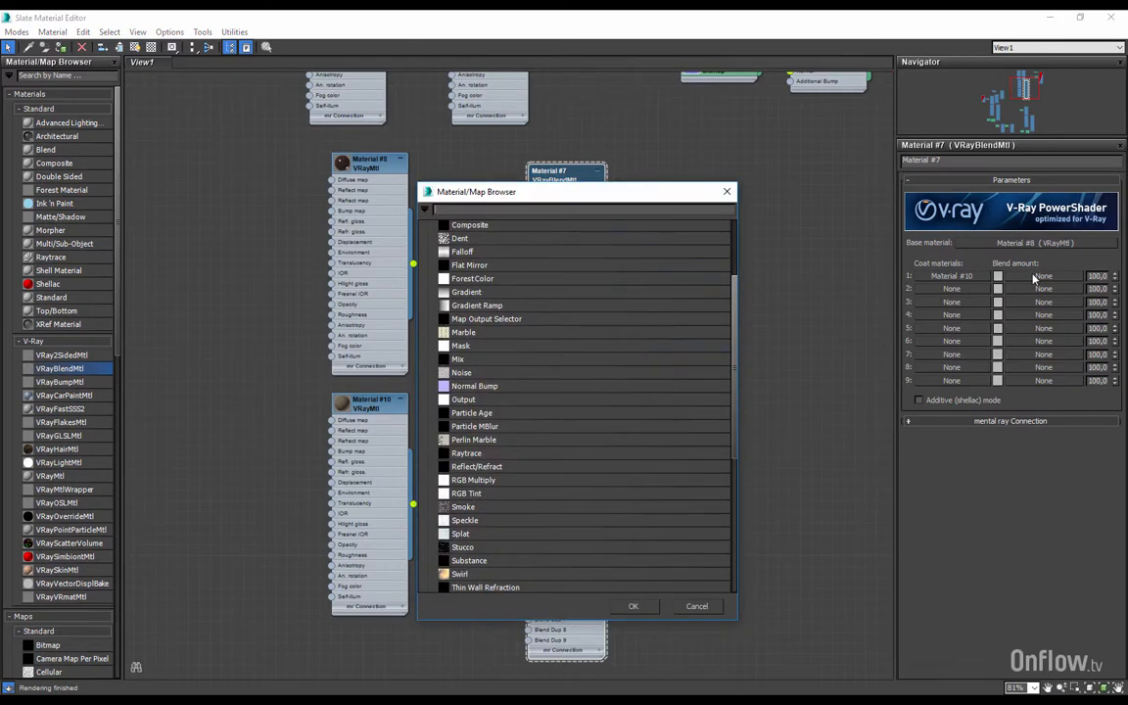
pyautogui.scroll(3, 516, 294)
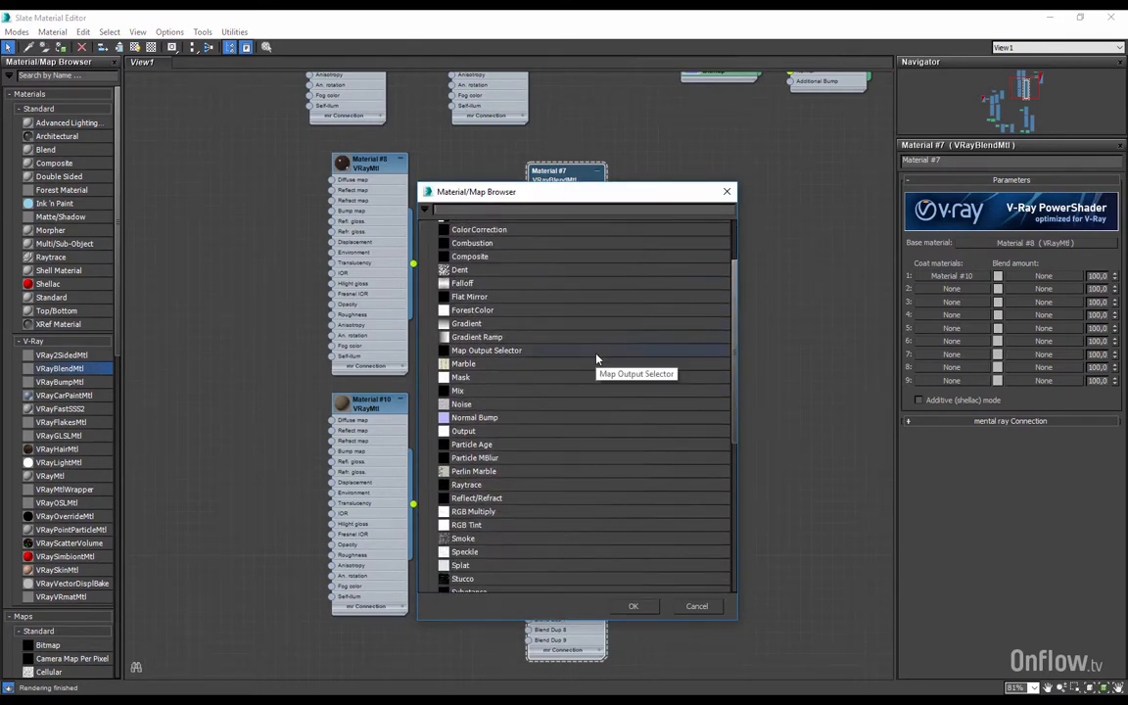
pyautogui.scroll(-6, 596, 360)
pyautogui.scroll(-2, 598, 361)
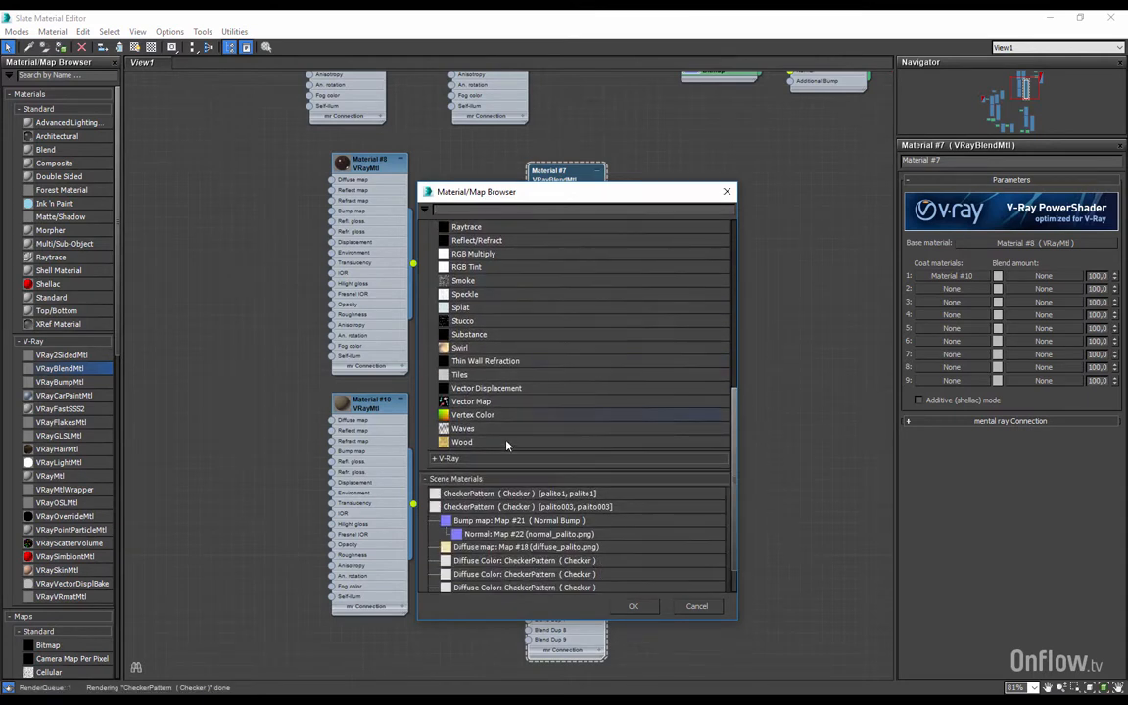
pyautogui.click(627, 458)
pyautogui.scroll(-3, 539, 487)
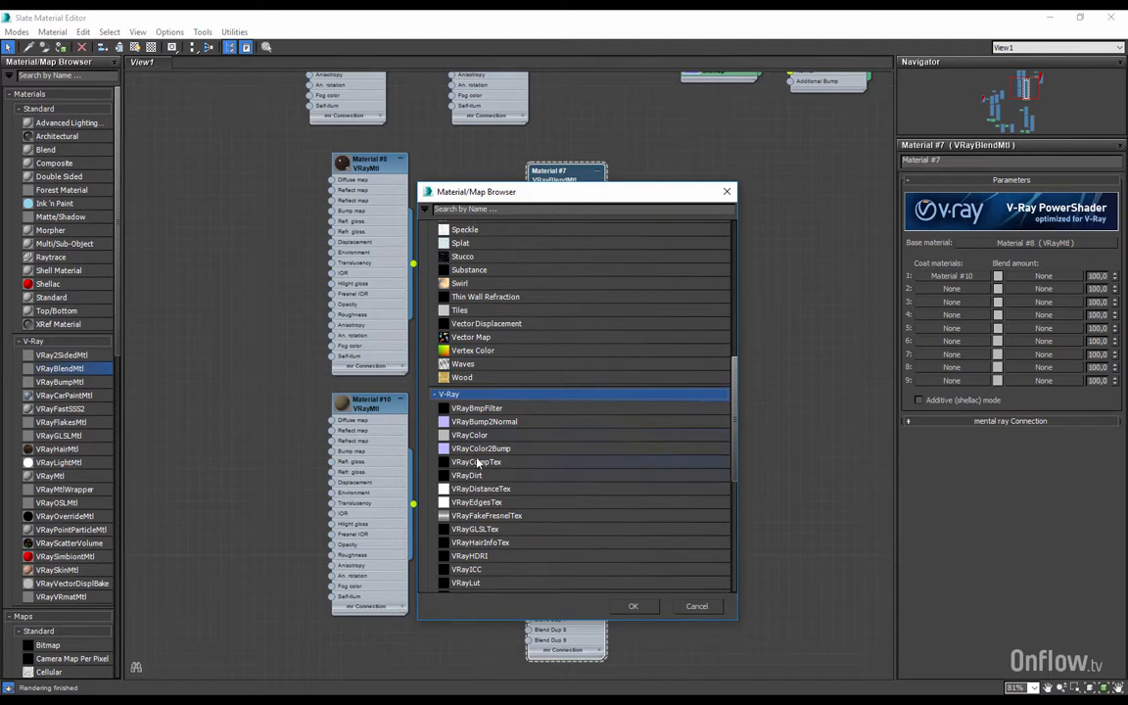
pyautogui.click(475, 476)
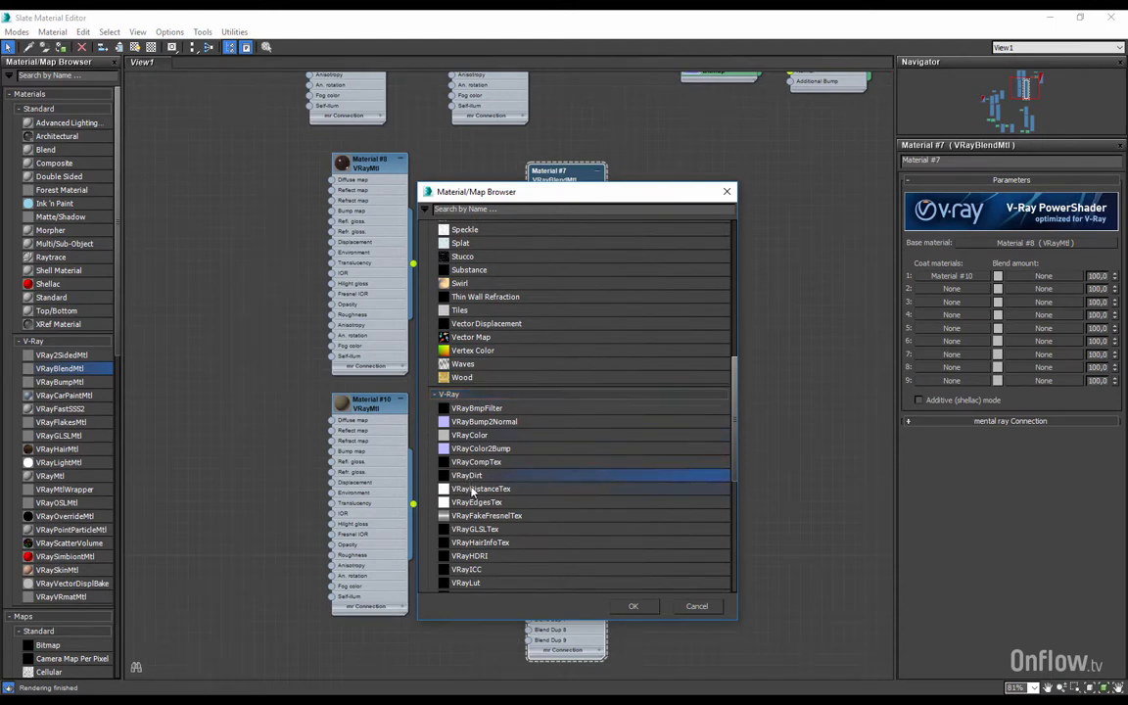
pyautogui.click(634, 607)
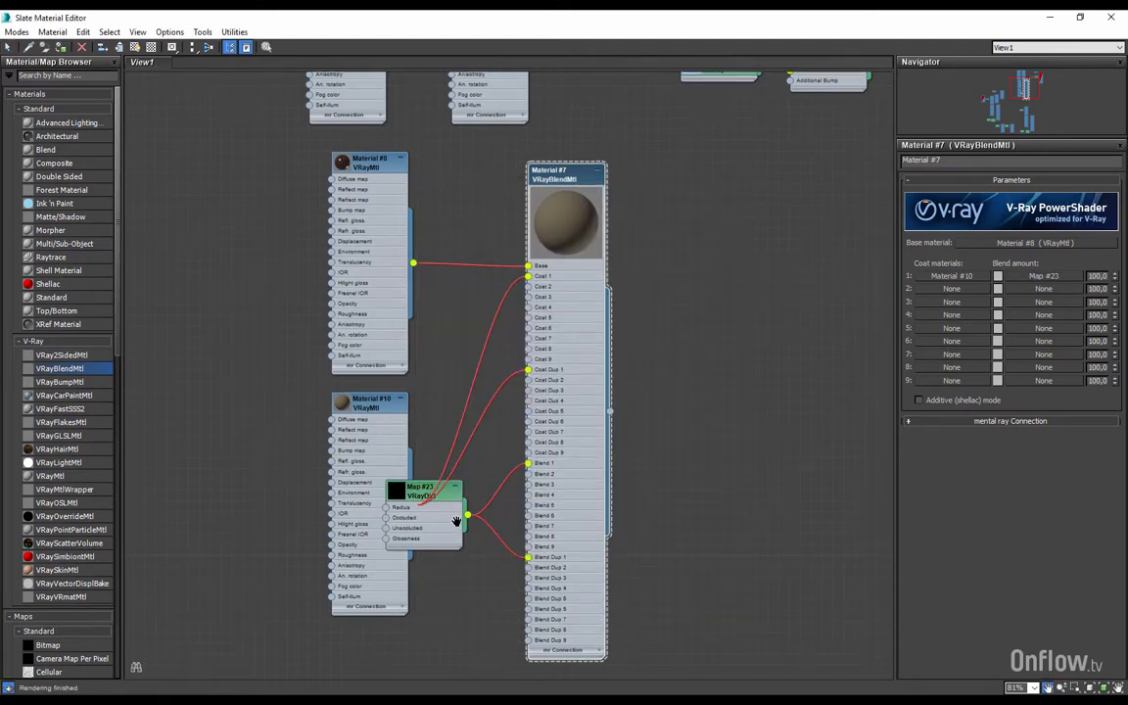
# Step: Move the VRayDirt node directly below the coat material node, clear of the other nodes
pyautogui.moveTo(456, 522); pyautogui.dragTo(517, 349, button='middle')
pyautogui.moveTo(503, 331); pyautogui.dragTo(449, 517)
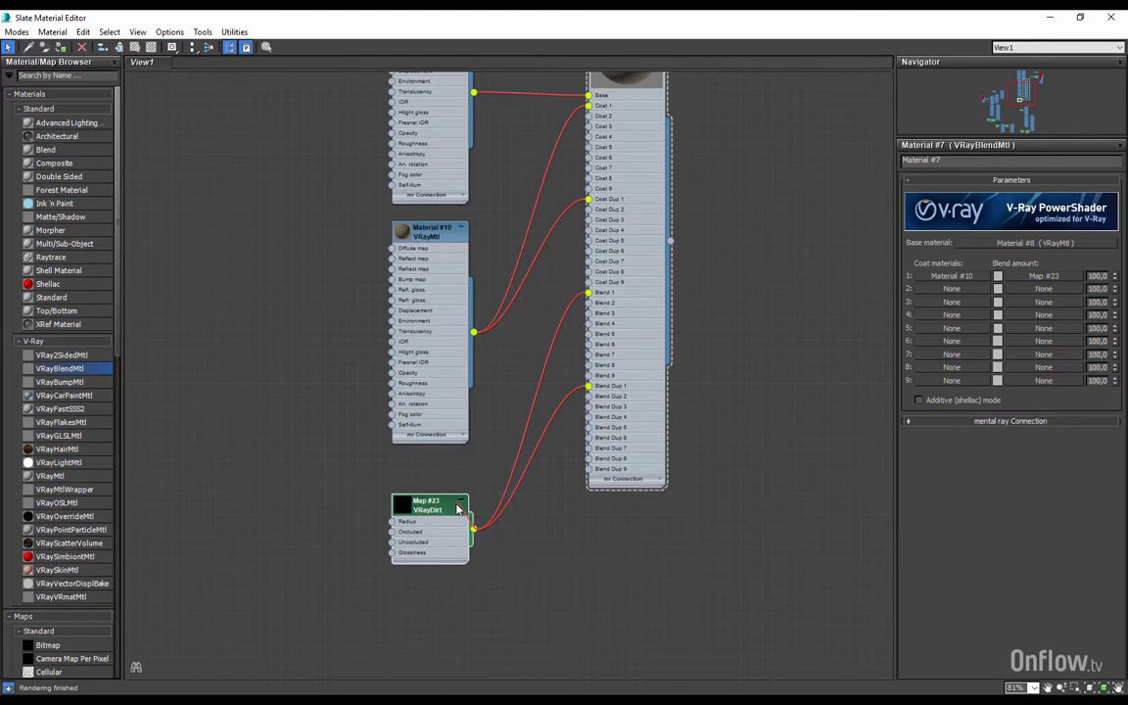
pyautogui.moveTo(456, 510); pyautogui.dragTo(442, 486)
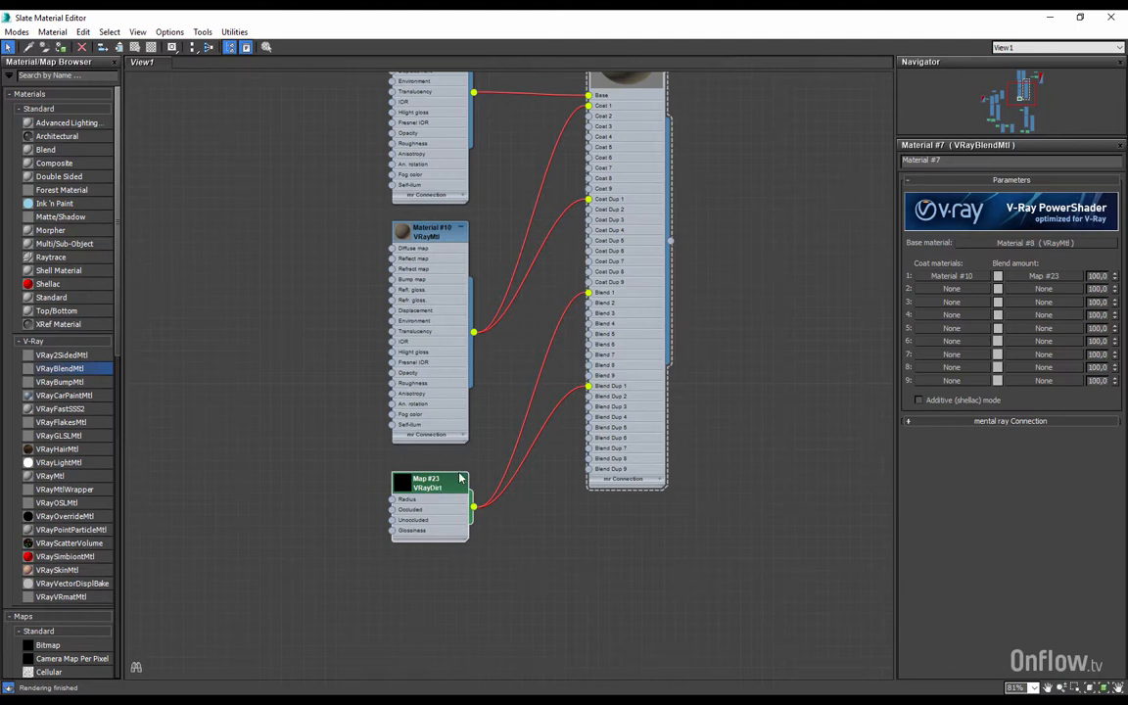
pyautogui.moveTo(460, 478); pyautogui.dragTo(431, 541, button='middle')
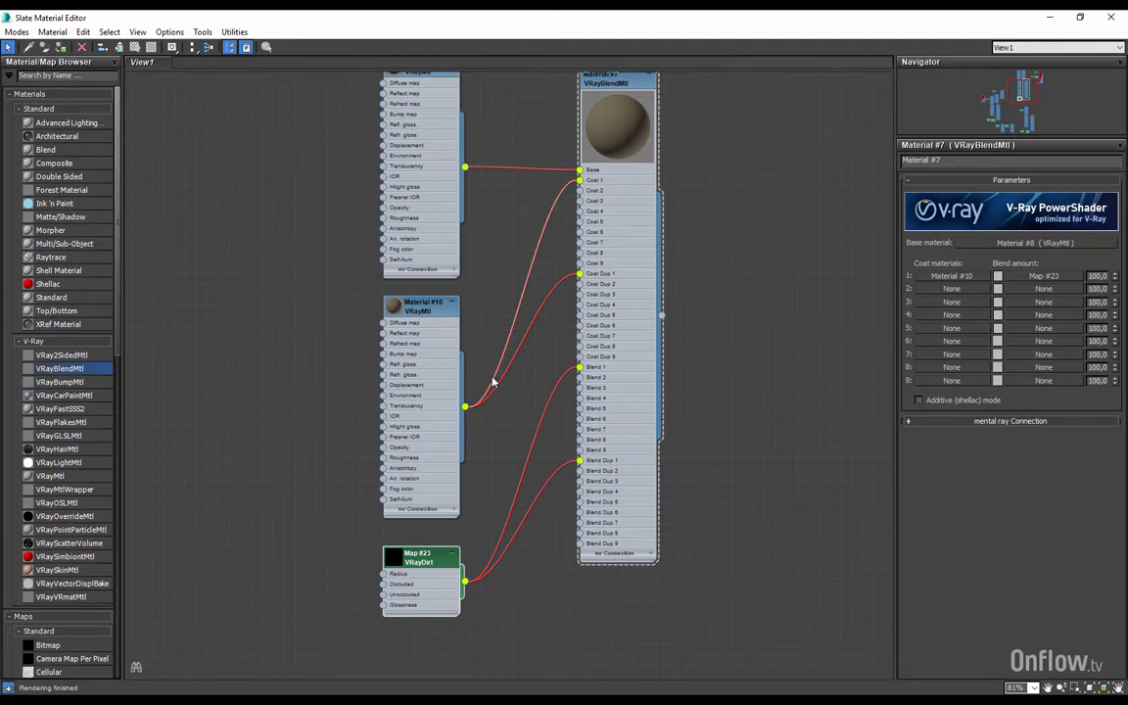
pyautogui.moveTo(493, 382); pyautogui.dragTo(461, 417, button='middle')
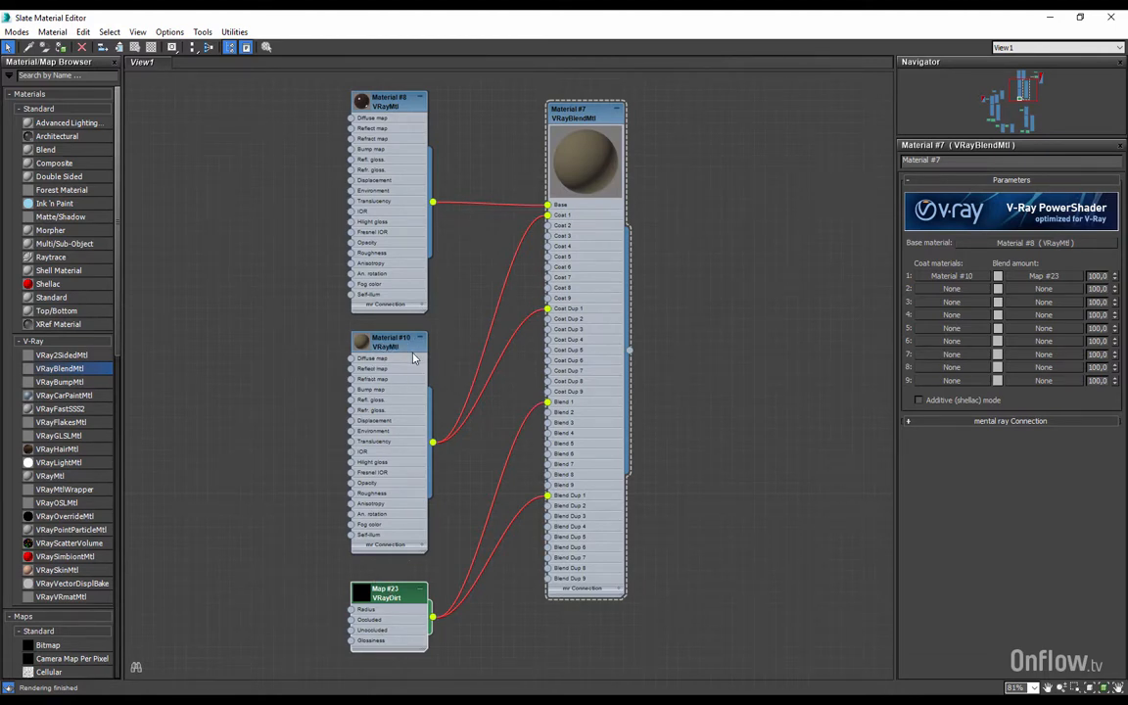
# Step: Set the VRayDirt radius to 0,04 cm, swap its occluded and unoccluded colors, and enable invert normal
pyautogui.click(1064, 279)
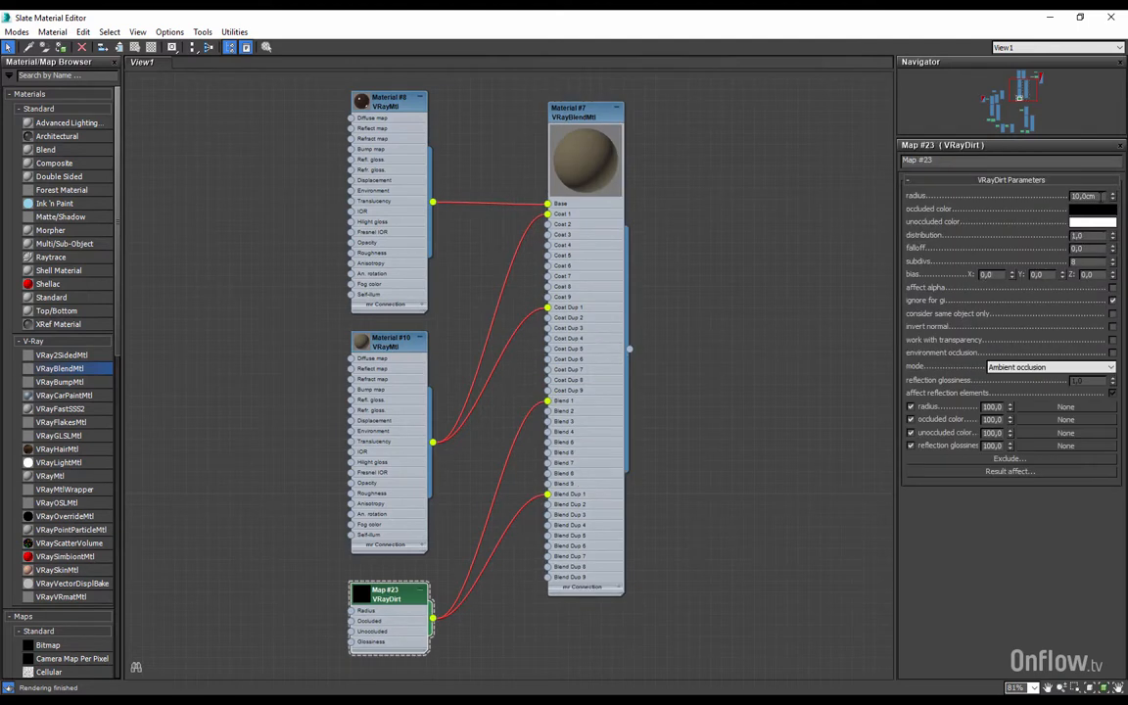
pyautogui.write('0')
pyautogui.moveTo(1082, 211); pyautogui.dragTo(1093, 222)
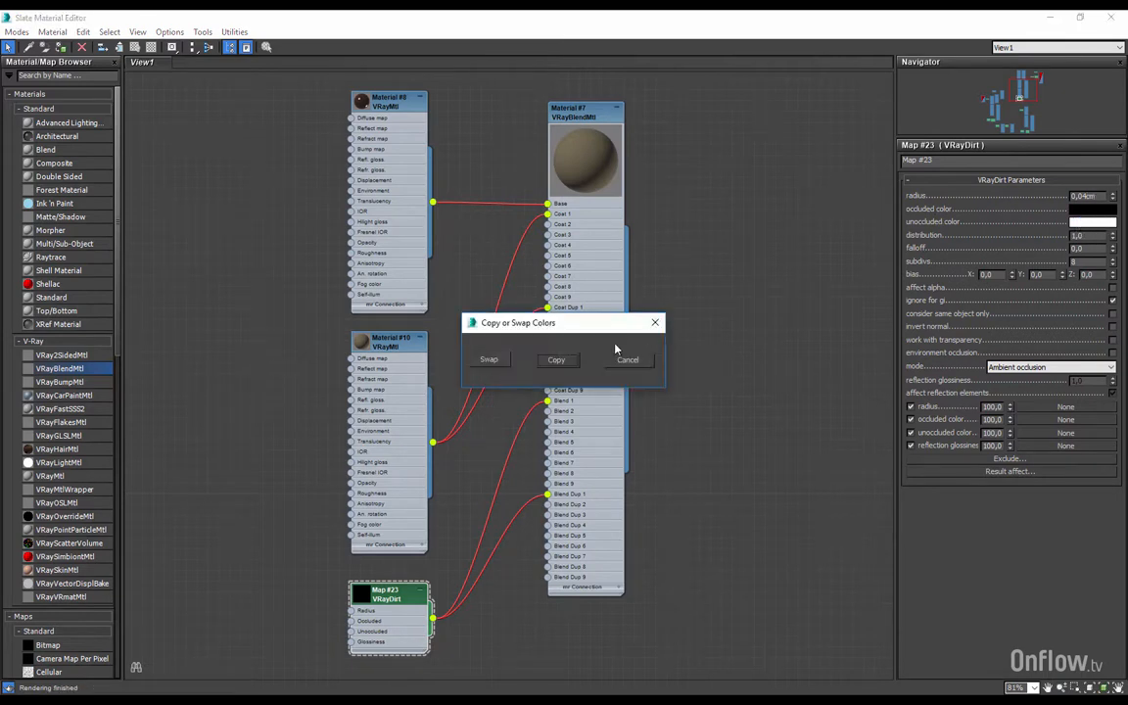
pyautogui.click(489, 359)
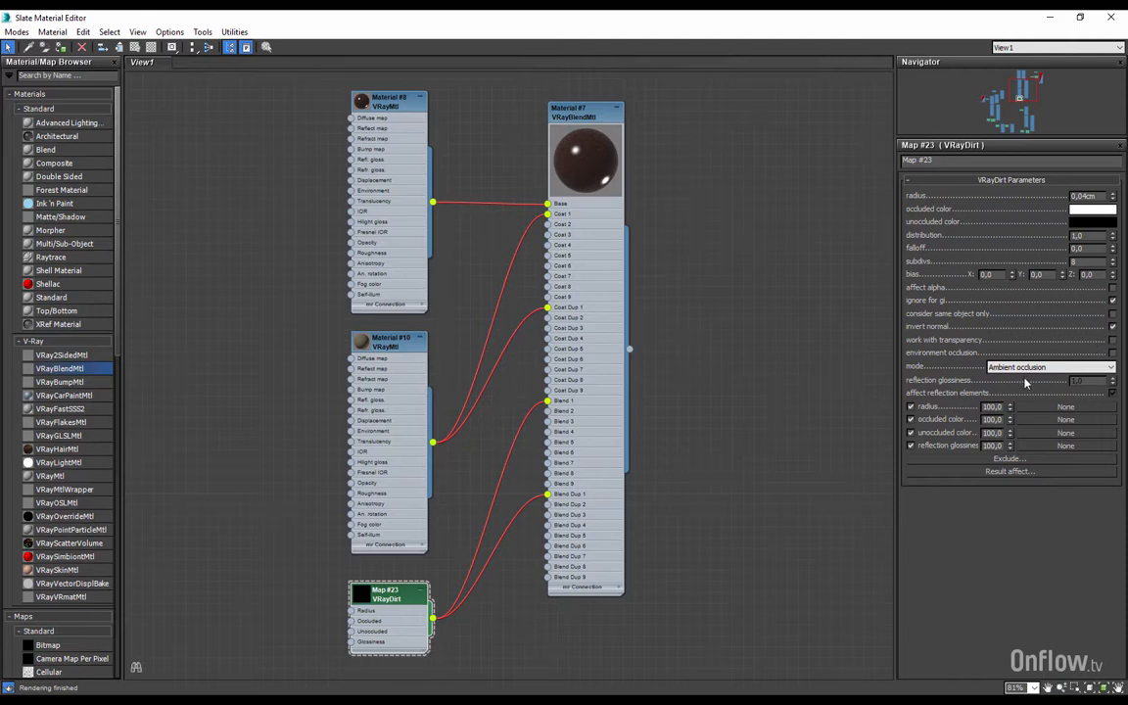
# Step: Assign a Dent map to the VRayDirt radius and place its node beside the VRayDirt node
pyautogui.click(1066, 408)
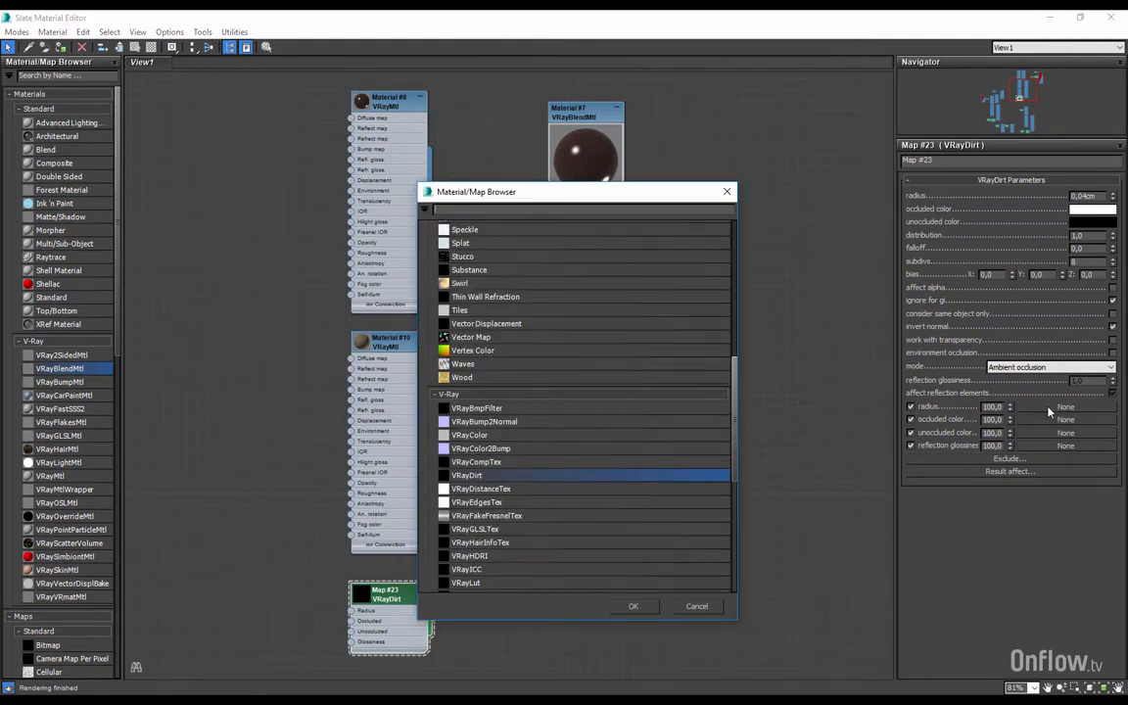
pyautogui.scroll(3, 498, 270)
pyautogui.scroll(4, 498, 270)
pyautogui.scroll(2, 499, 271)
pyautogui.click(469, 272)
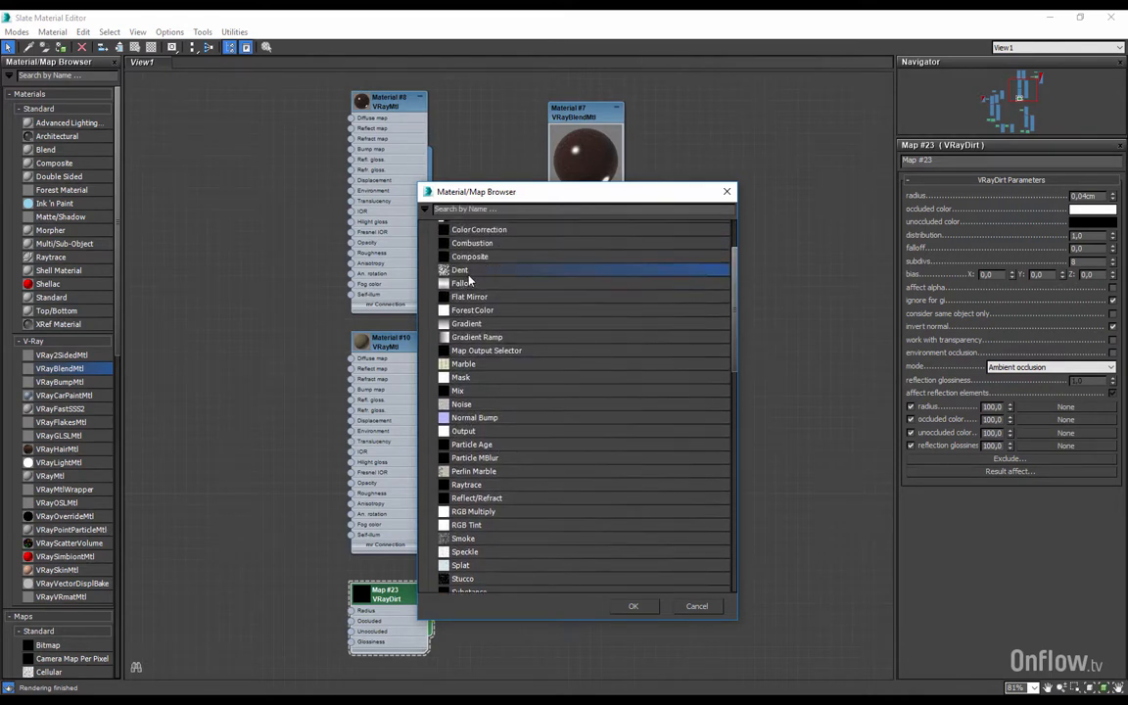
pyautogui.click(633, 607)
pyautogui.moveTo(258, 615); pyautogui.dragTo(262, 618)
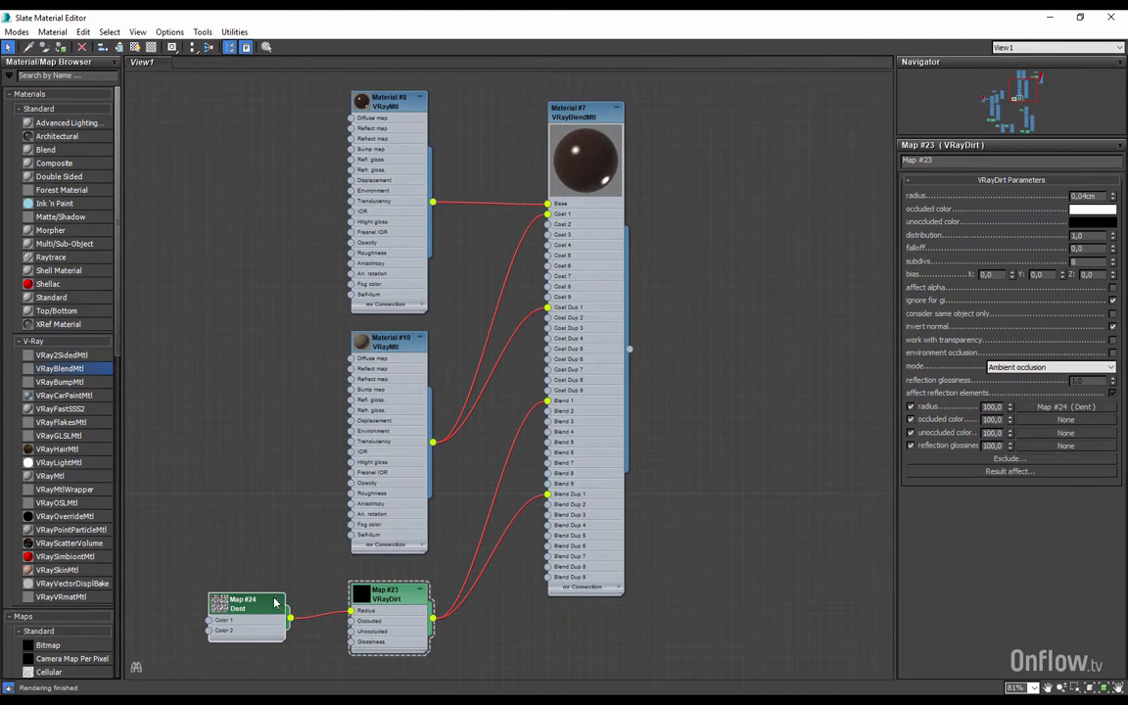
# Step: Set the VRayDirt radius map amount to 12 and move the Dent node slightly closer to the VRayDirt node
pyautogui.rightClick(270, 600)
pyautogui.click(247, 614)
pyautogui.moveTo(262, 606); pyautogui.dragTo(271, 595)
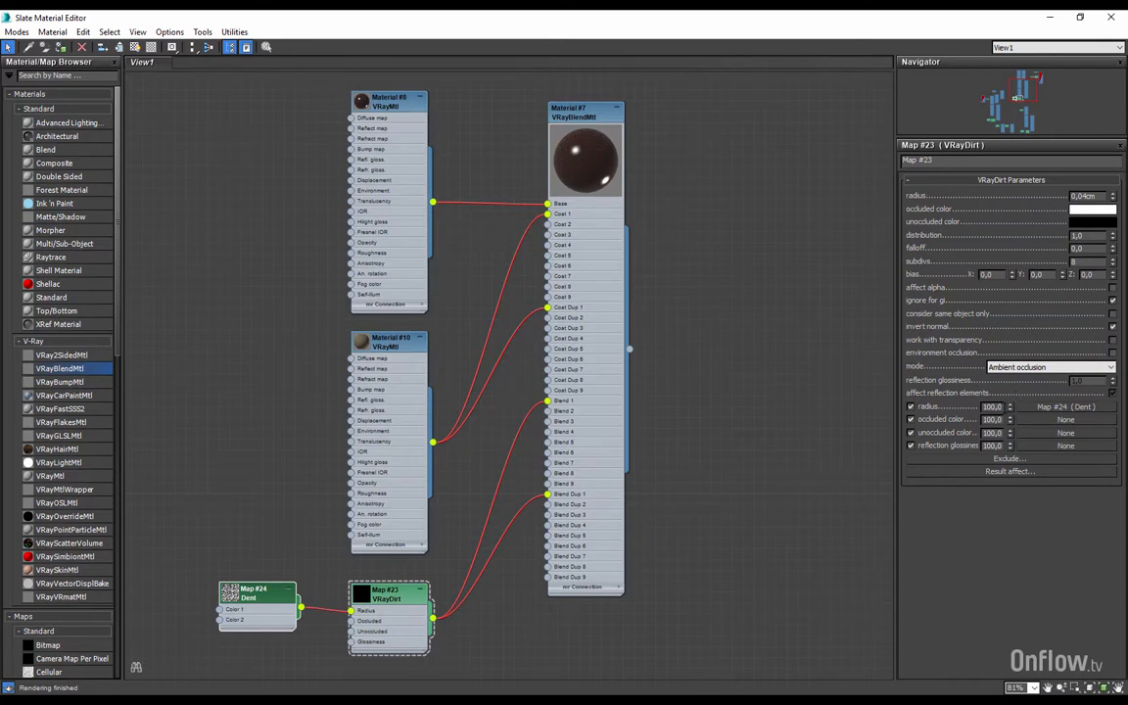
pyautogui.moveTo(1003, 407); pyautogui.dragTo(883, 397)
pyautogui.write('12')
pyautogui.moveTo(258, 594); pyautogui.dragTo(262, 603)
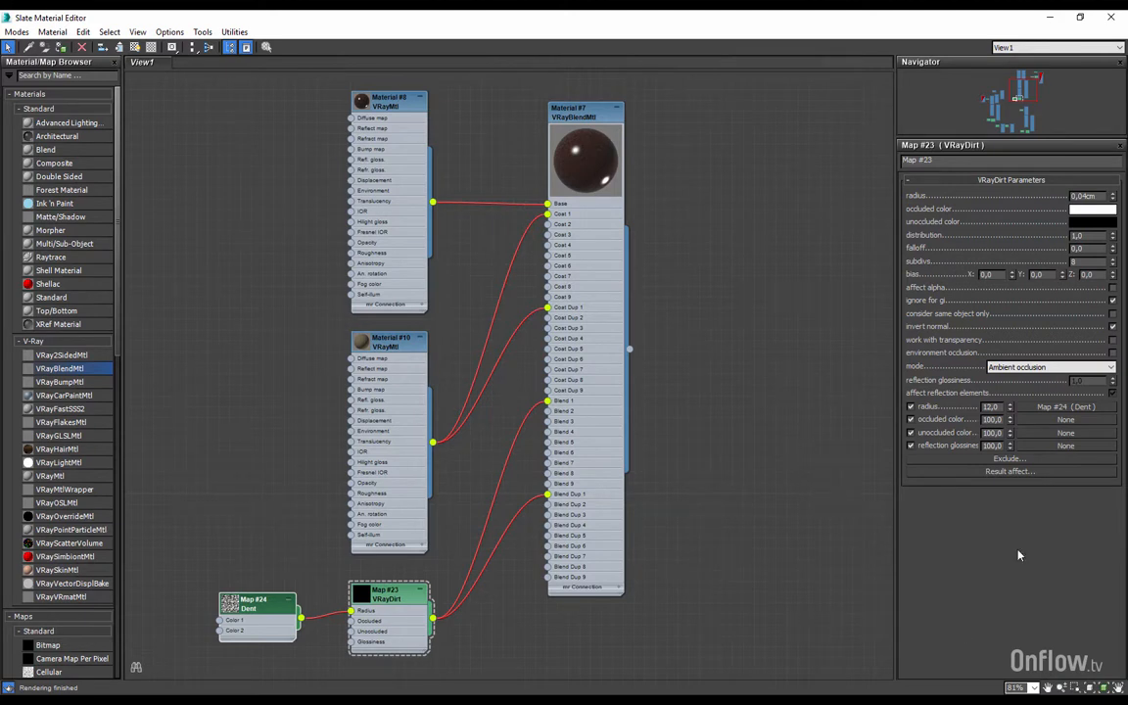
# Step: Restore the Slate Material Editor to a floating window and move it down to uncover the ice cream in the viewport
pyautogui.moveTo(689, 284)
pyautogui.mouseDown(button='middle')
pyautogui.moveTo(506, 292)
pyautogui.moveTo(693, 267)
pyautogui.mouseUp(button='middle')
pyautogui.scroll(-1, 693, 267)
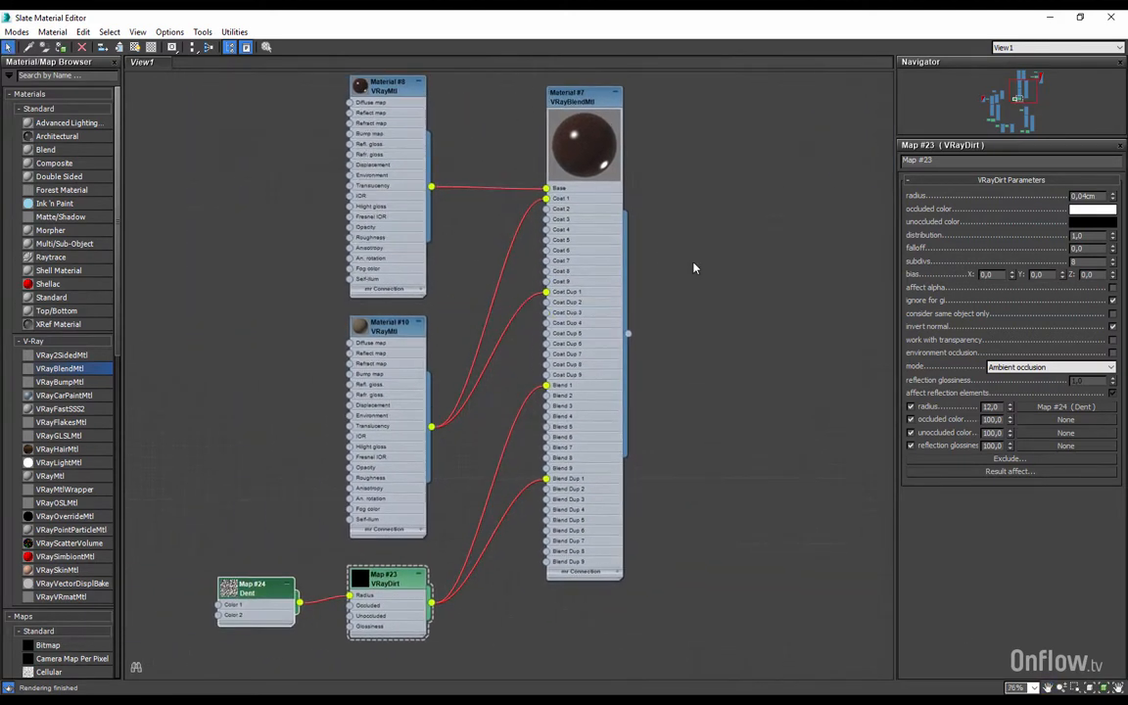
pyautogui.scroll(-1, 694, 267)
pyautogui.click(1079, 17)
pyautogui.moveTo(734, 235); pyautogui.dragTo(301, 377)
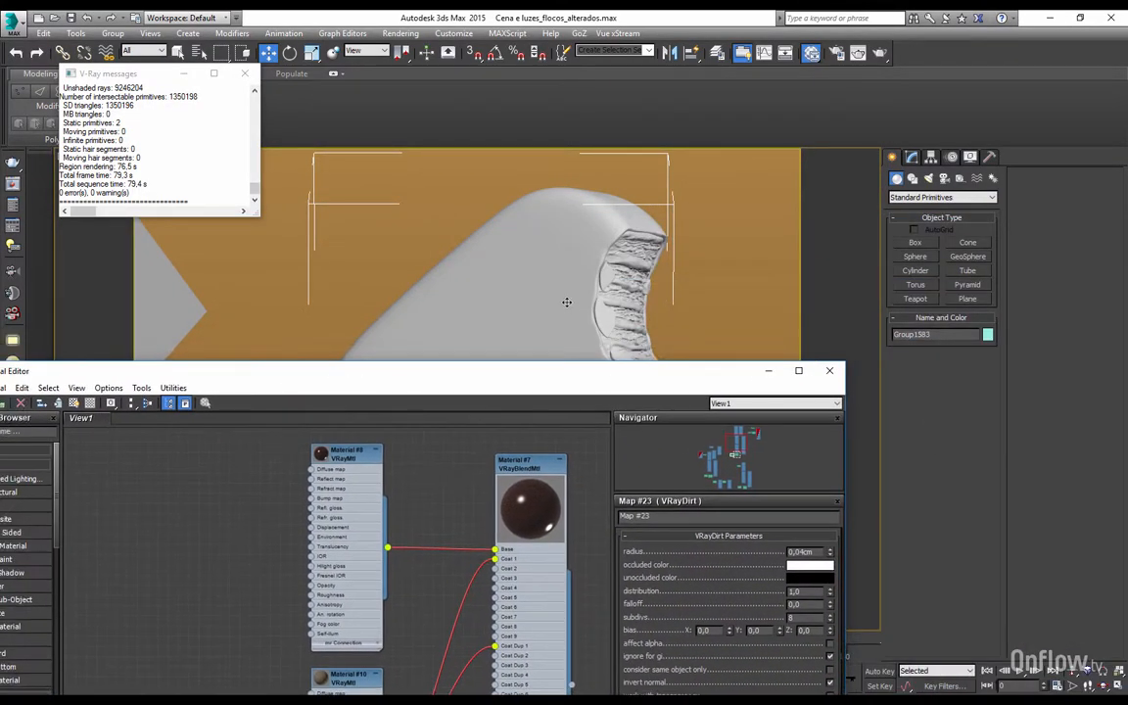
pyautogui.moveTo(627, 372); pyautogui.dragTo(494, 471)
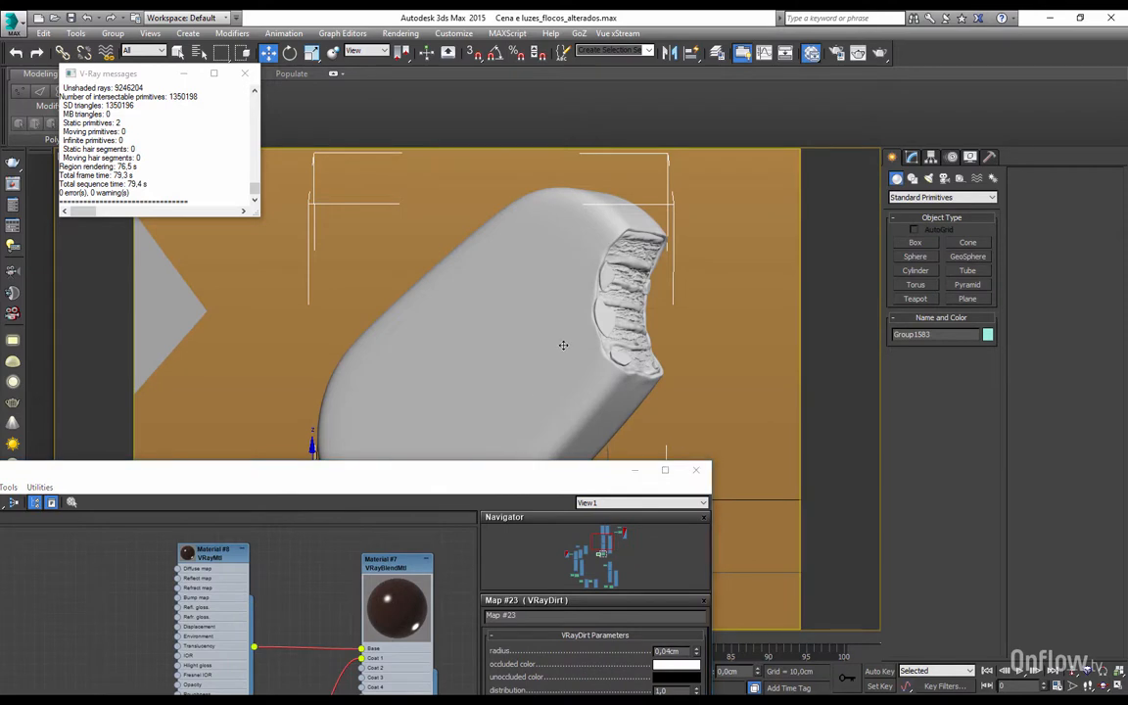
# Step: Select the chocolate flakes in the bite together with the outer chocolate shell and assign the VRayBlendMtl Material #7 to them
pyautogui.click(609, 320)
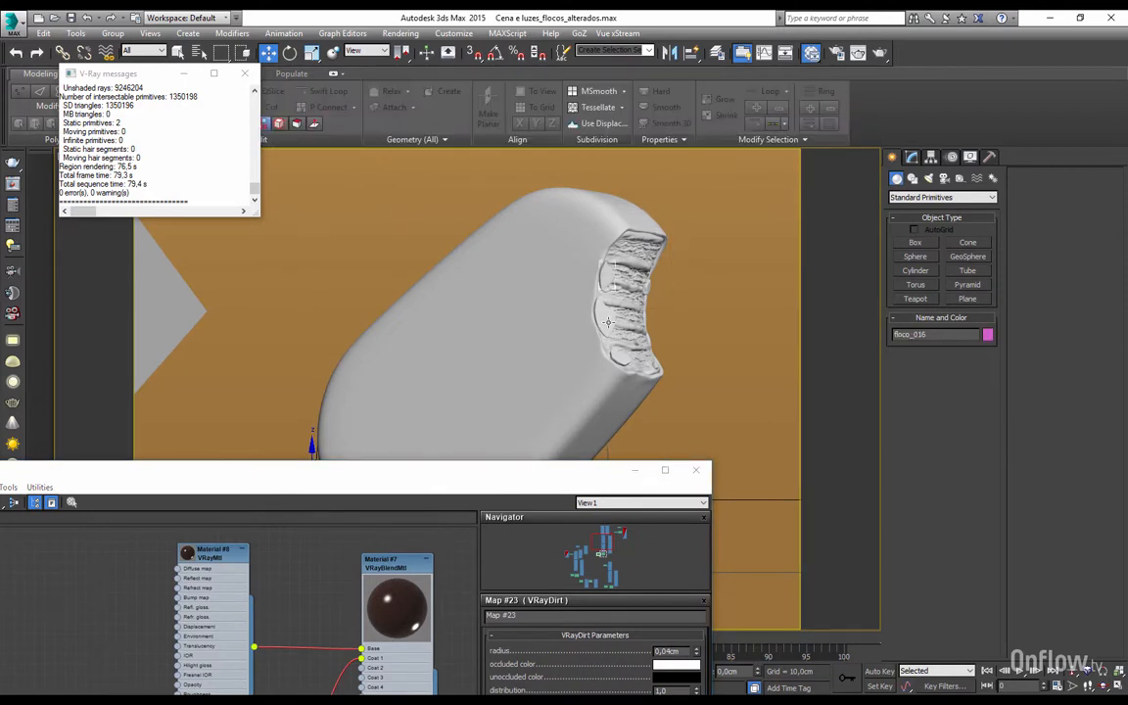
pyautogui.keyDown('ctrl'); pyautogui.click(605, 311); pyautogui.keyUp('ctrl')
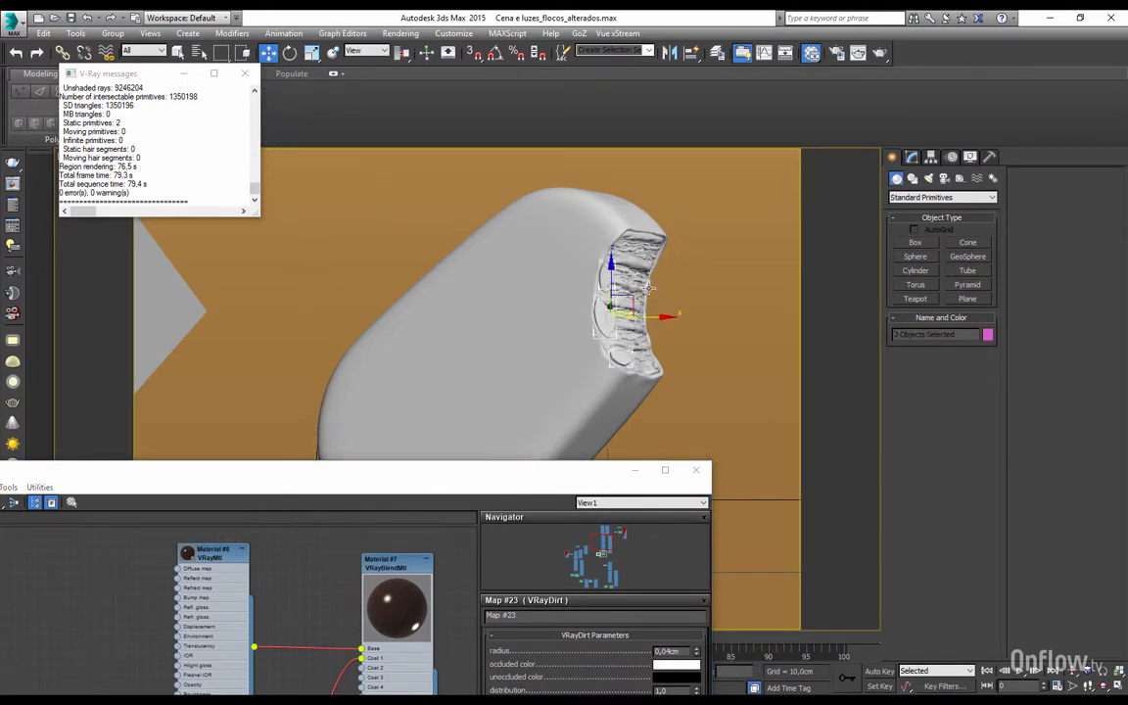
pyautogui.keyDown('ctrl'); pyautogui.click(591, 329); pyautogui.keyUp('ctrl')
pyautogui.keyDown('alt'); pyautogui.moveTo(666, 371); pyautogui.dragTo(606, 365, button='middle'); pyautogui.keyUp('alt')
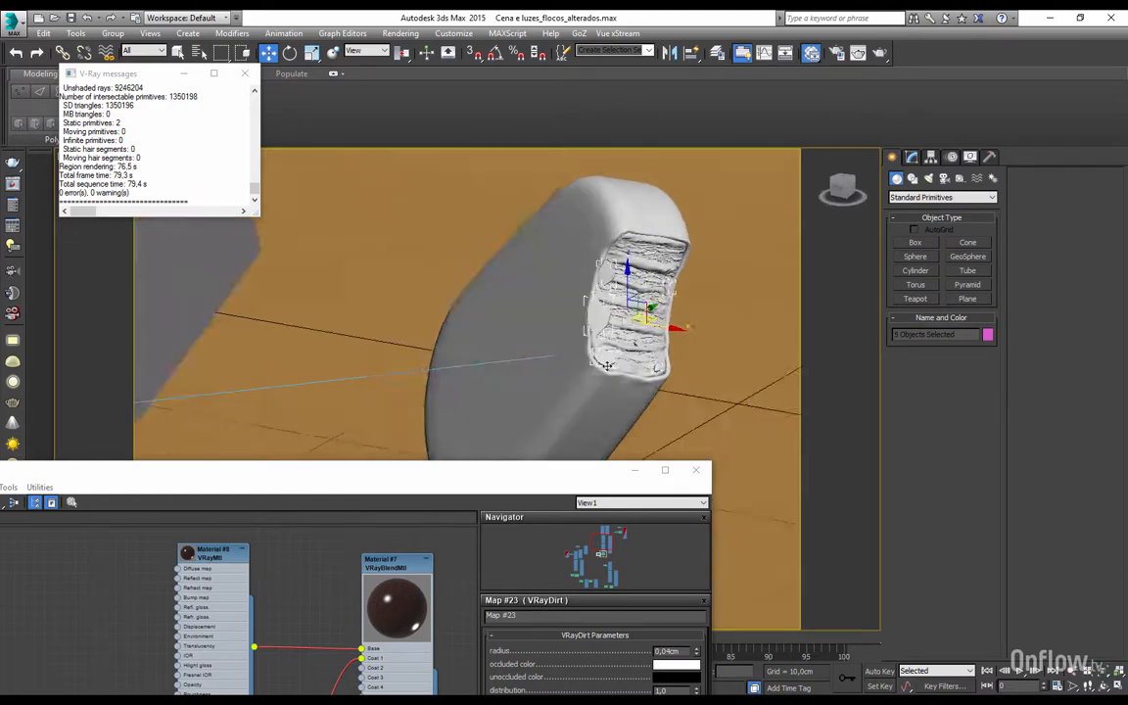
pyautogui.scroll(5, 606, 366)
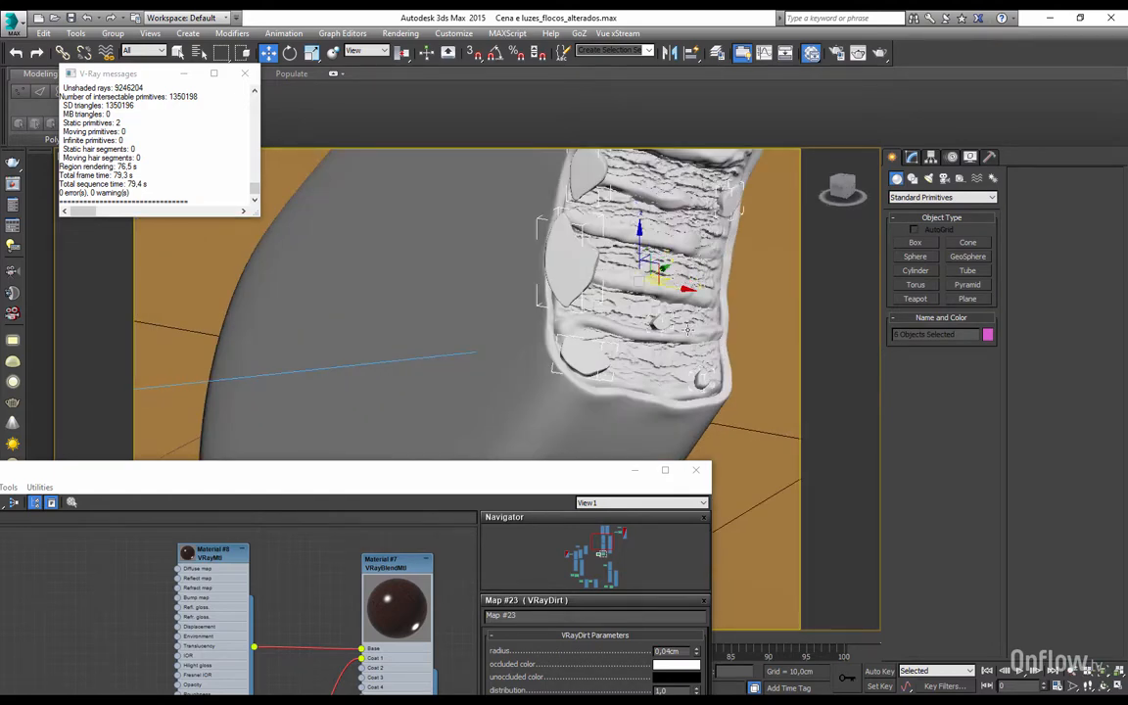
pyautogui.press('c')
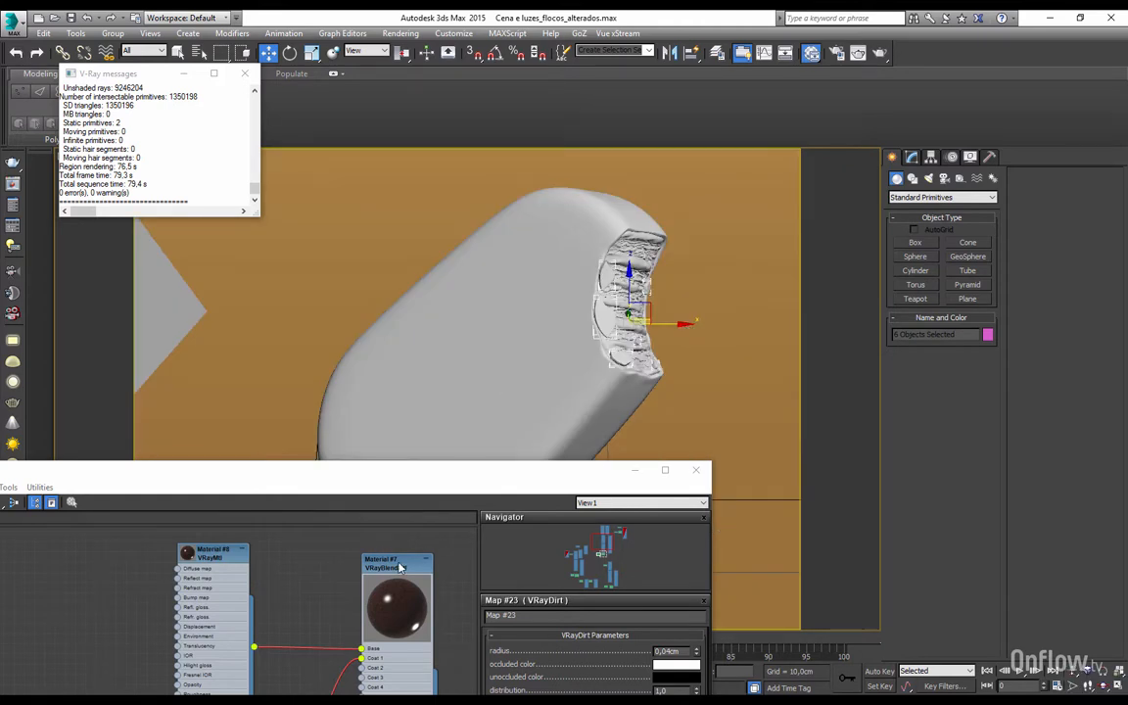
pyautogui.keyDown('ctrl'); pyautogui.click(506, 374); pyautogui.keyUp('ctrl')
pyautogui.rightClick(412, 573)
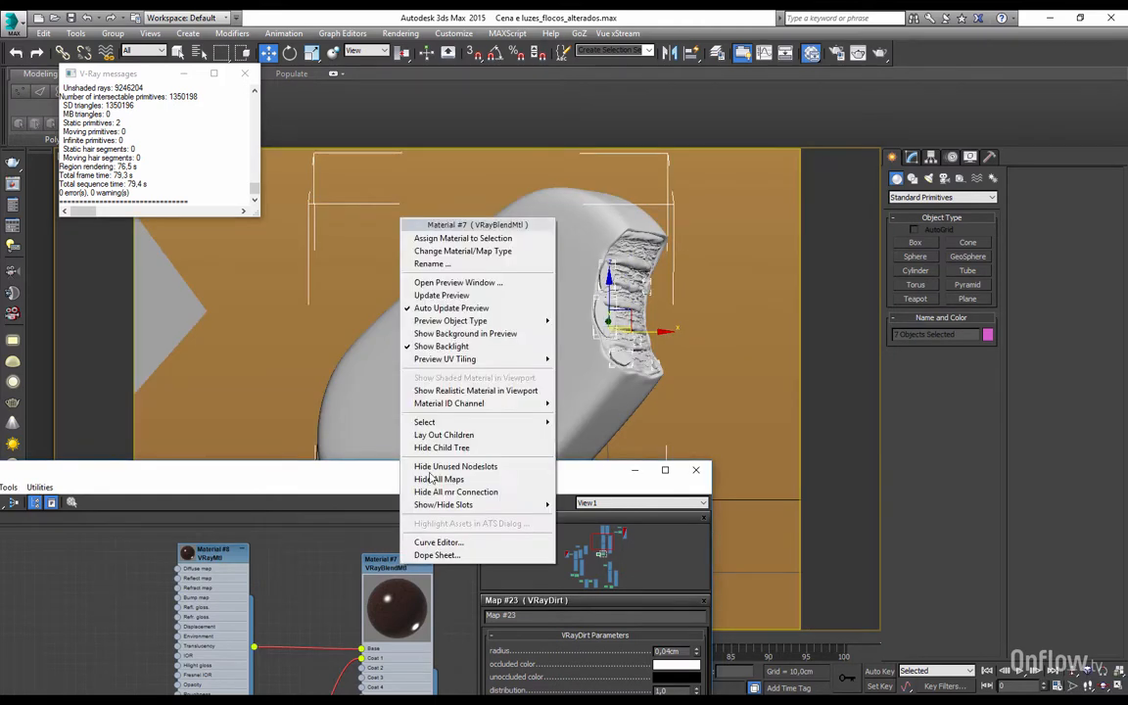
pyautogui.click(447, 241)
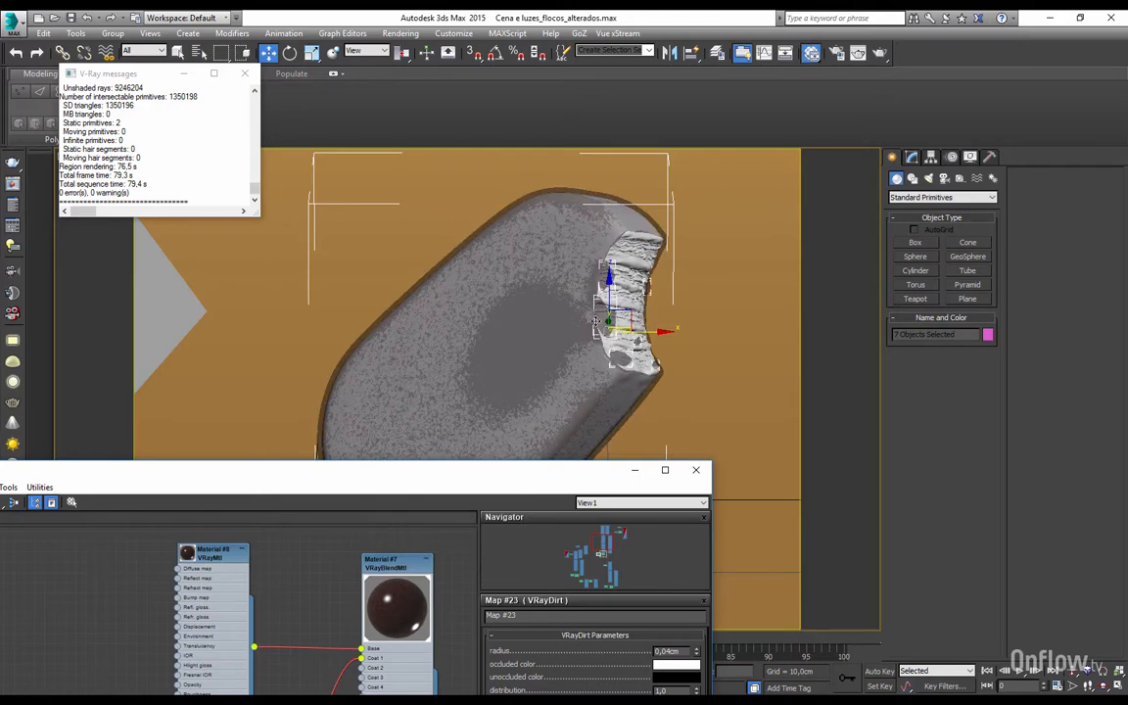
# Step: Assign the pink VRayMtl Material #5 to the ice cream body Cylinder004 inside the chocolate shell
pyautogui.moveTo(460, 470); pyautogui.dragTo(688, 195)
pyautogui.scroll(-4, 481, 414)
pyautogui.scroll(-4, 481, 414)
pyautogui.moveTo(486, 416); pyautogui.dragTo(467, 442, button='middle')
pyautogui.scroll(7, 483, 311)
pyautogui.scroll(1, 397, 298)
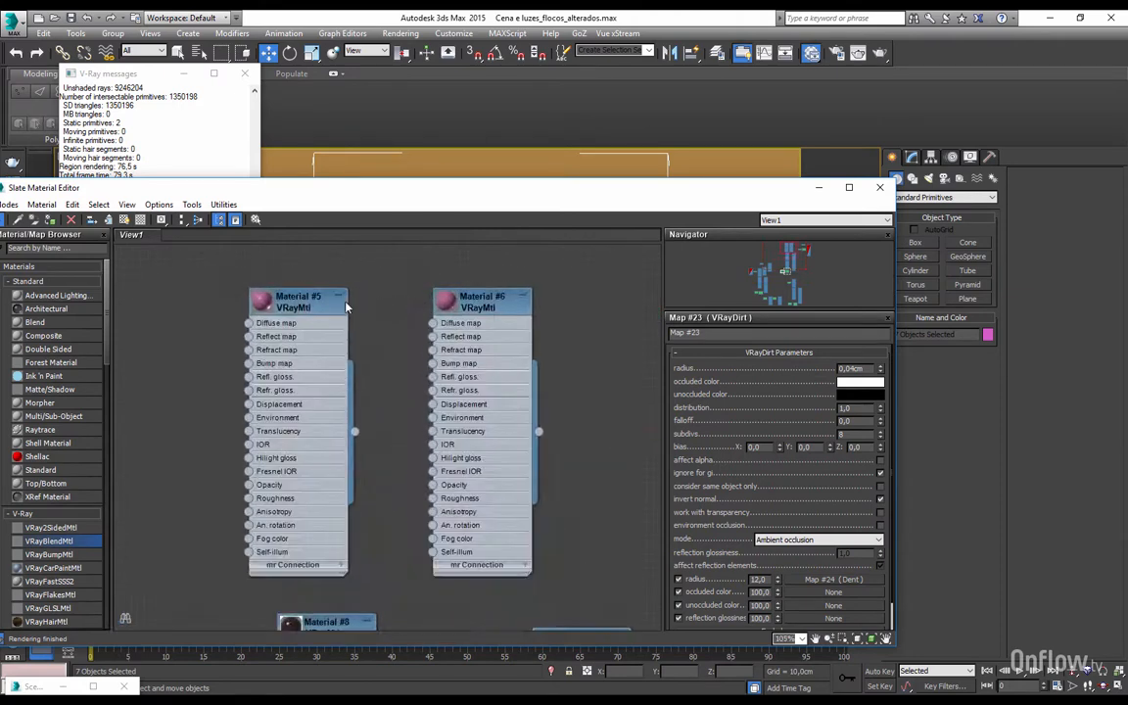
pyautogui.click(307, 302)
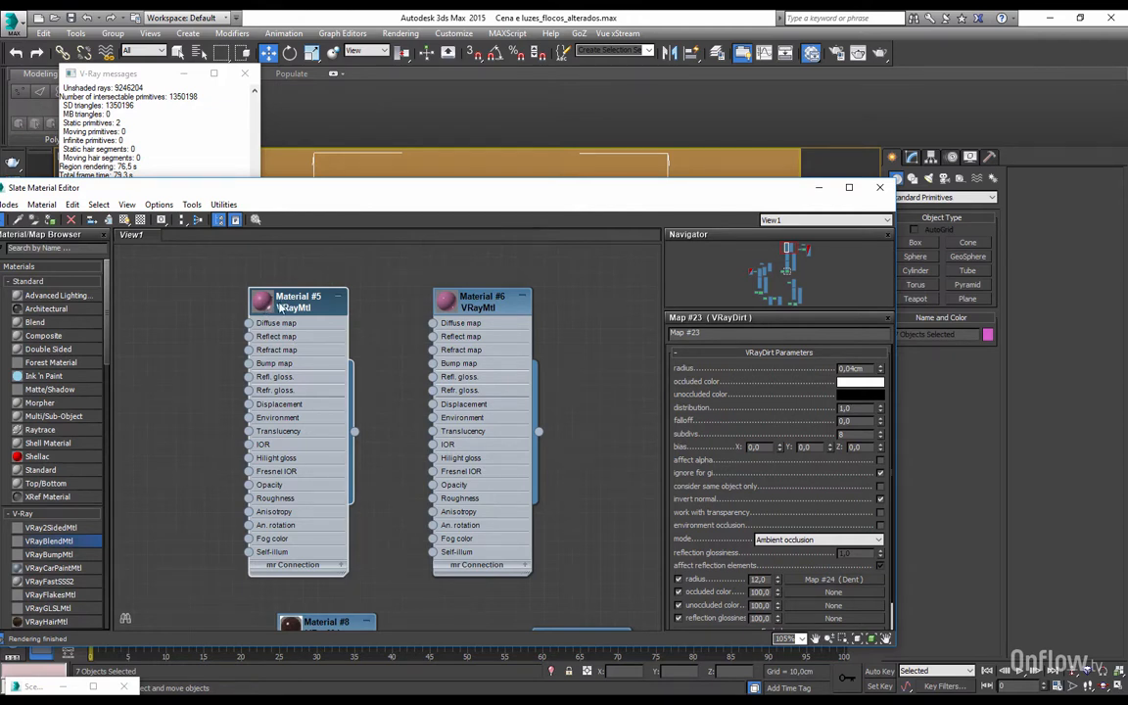
pyautogui.click(453, 303)
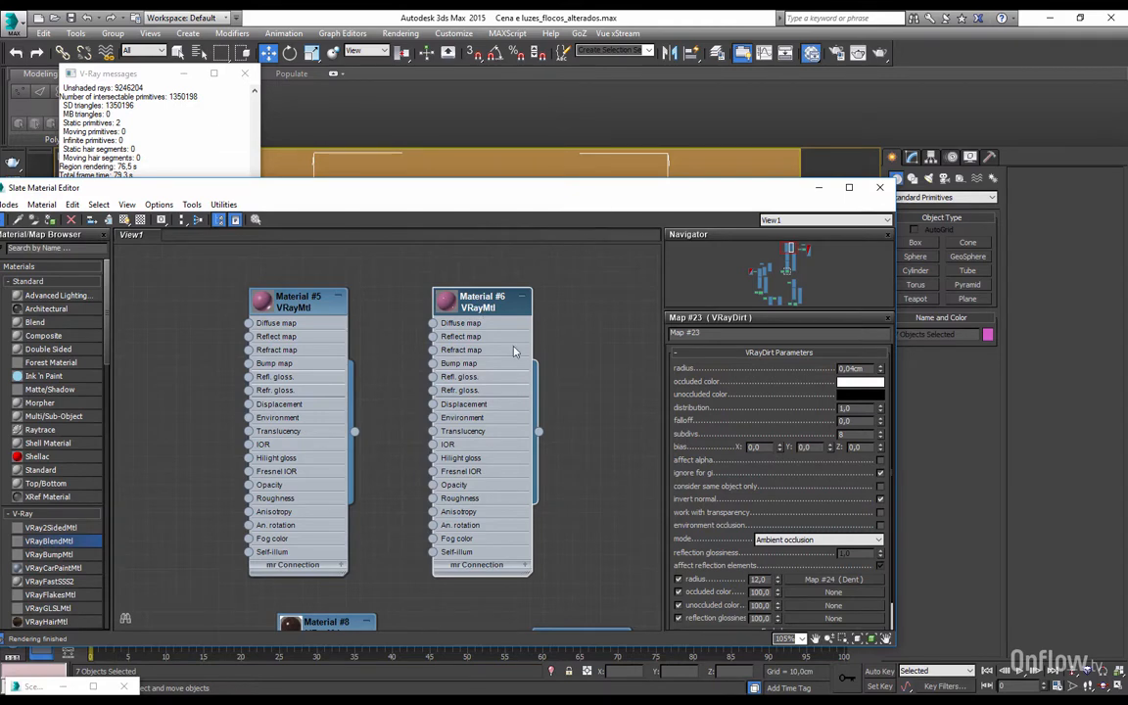
pyautogui.moveTo(635, 197); pyautogui.dragTo(534, 331)
pyautogui.click(582, 220)
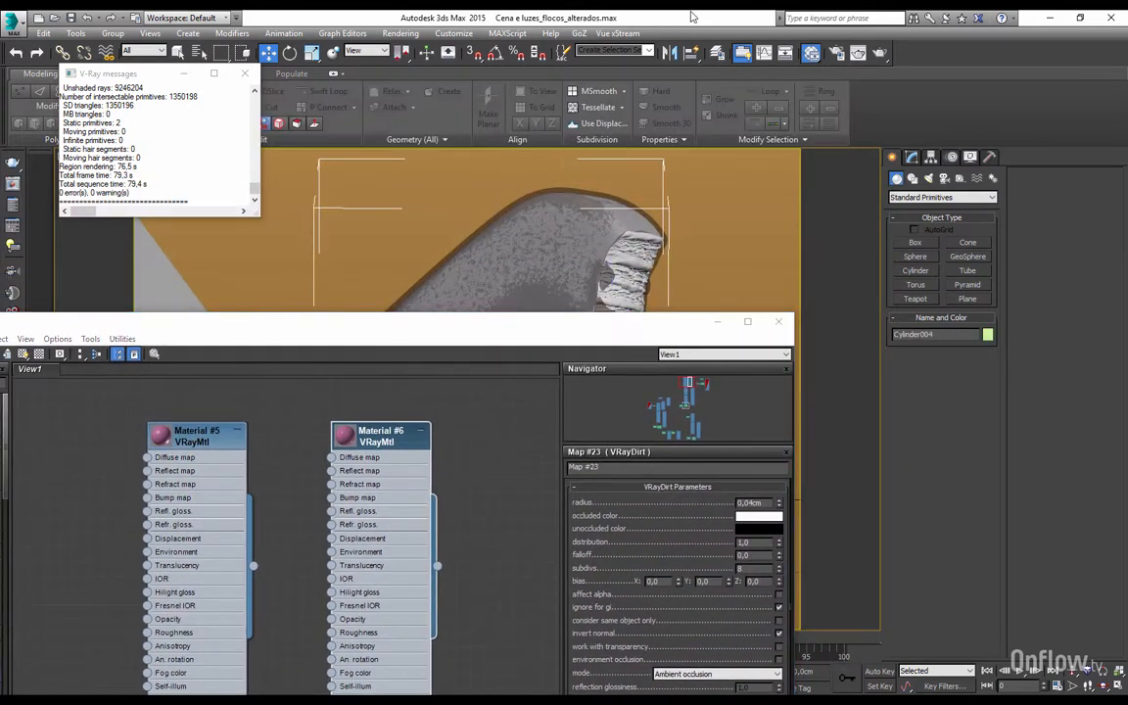
pyautogui.rightClick(208, 441)
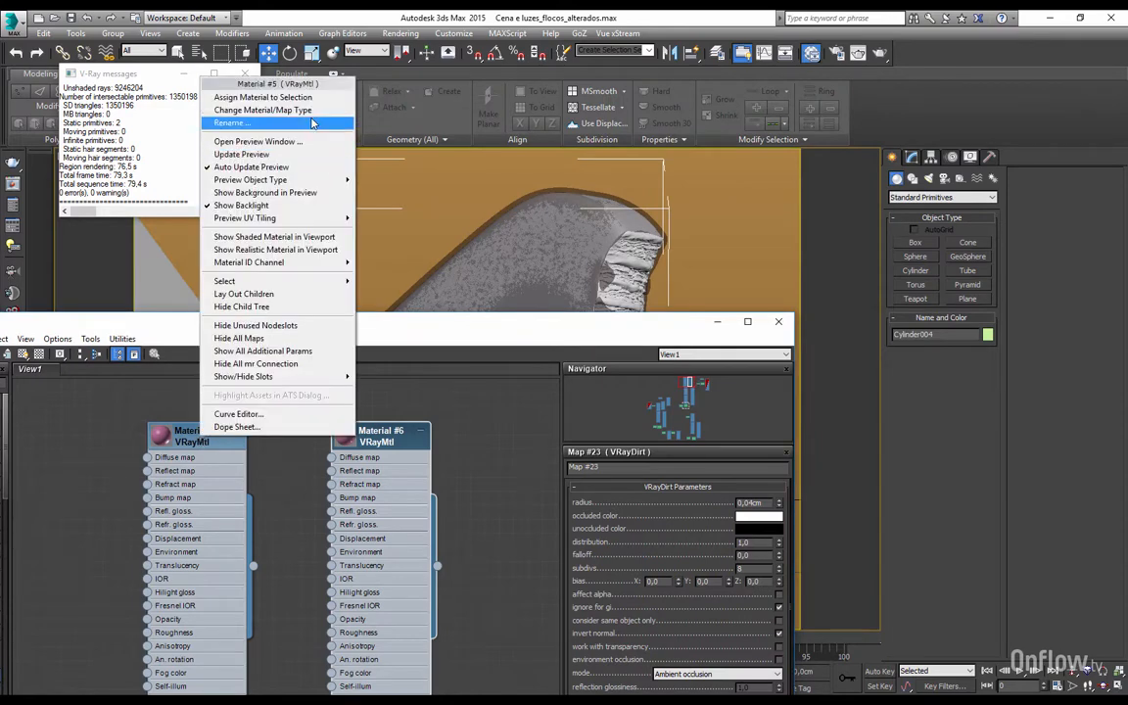
pyautogui.click(284, 95)
# Step: Assign the pink VRayMtl Material #6 to the bitten part Cylinder005 and minimize the material editor
pyautogui.click(635, 252)
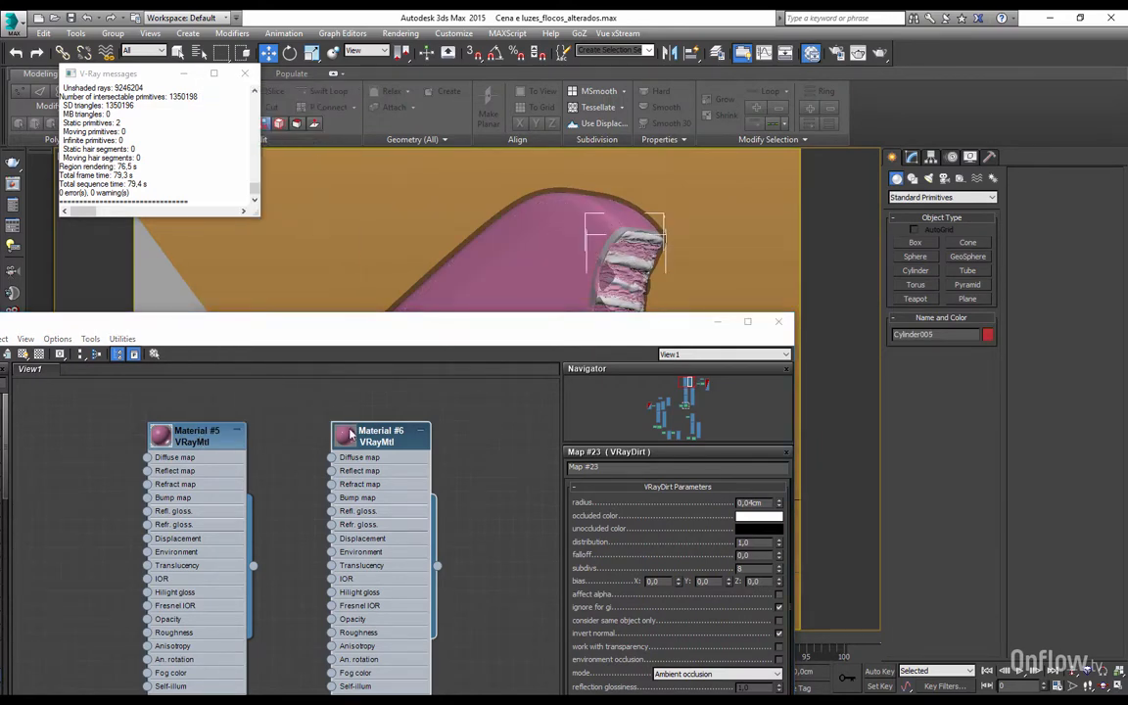
pyautogui.rightClick(381, 437)
pyautogui.click(443, 99)
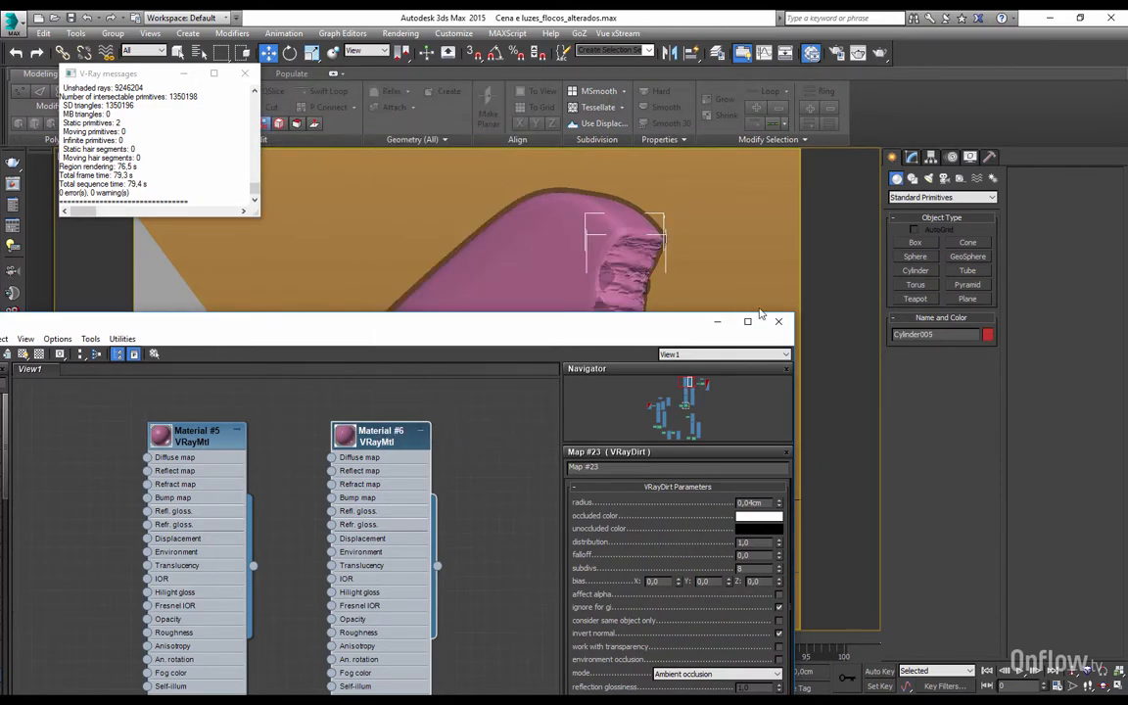
pyautogui.click(719, 322)
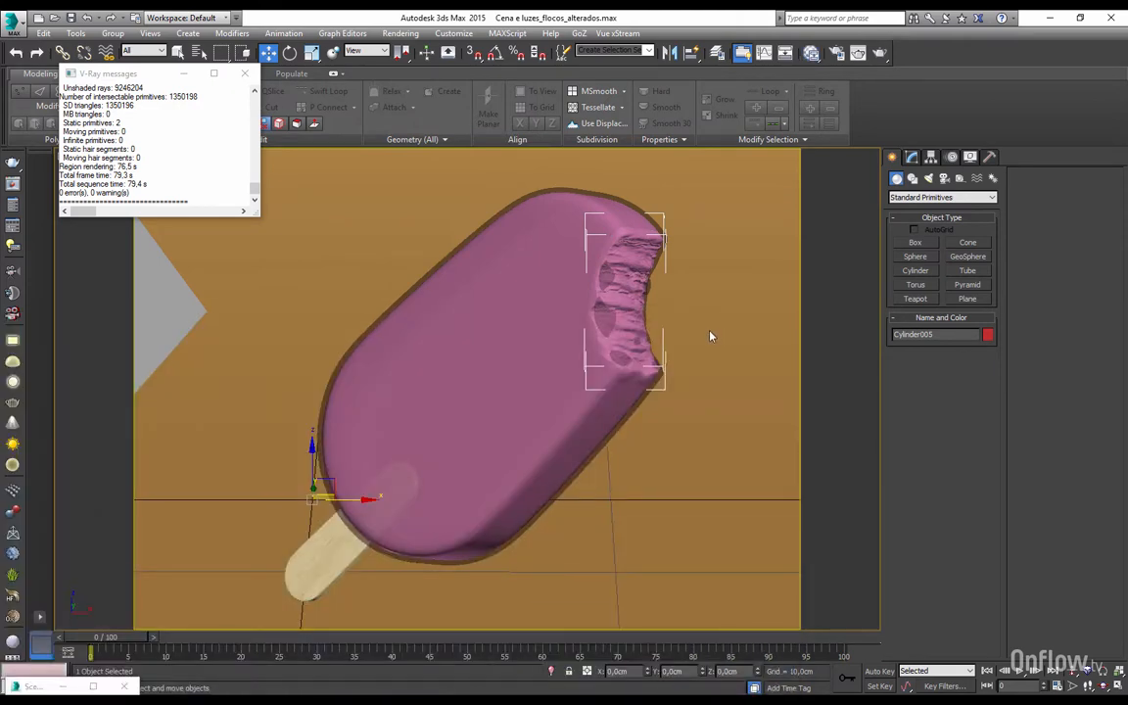
# Step: Start a test render of the small bite region and cancel it after checking the prepass in the V-Ray frame buffer
pyautogui.press('F10')
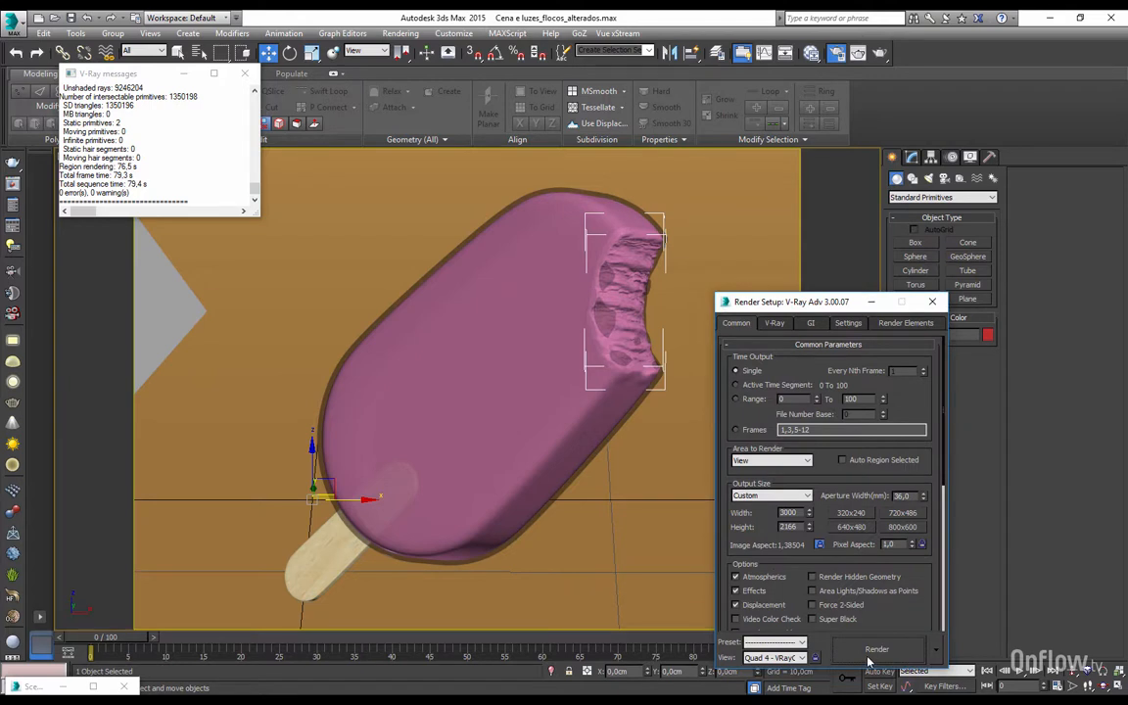
pyautogui.hotkey('shift', 'q')
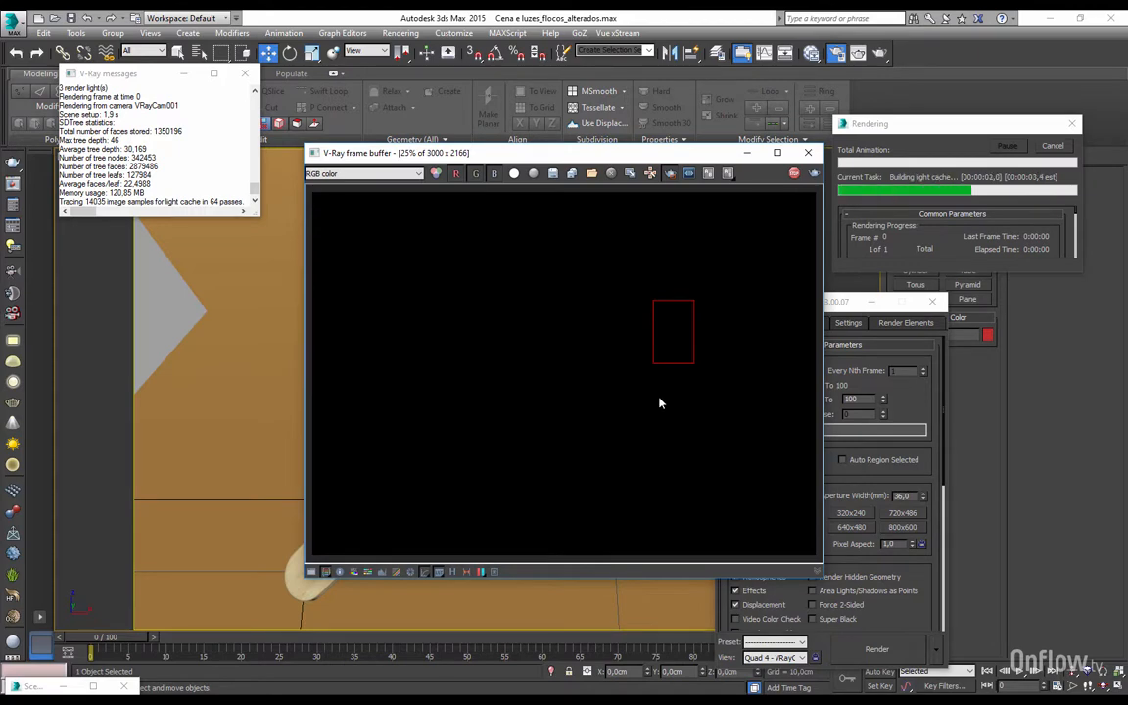
pyautogui.moveTo(658, 159); pyautogui.dragTo(437, 191)
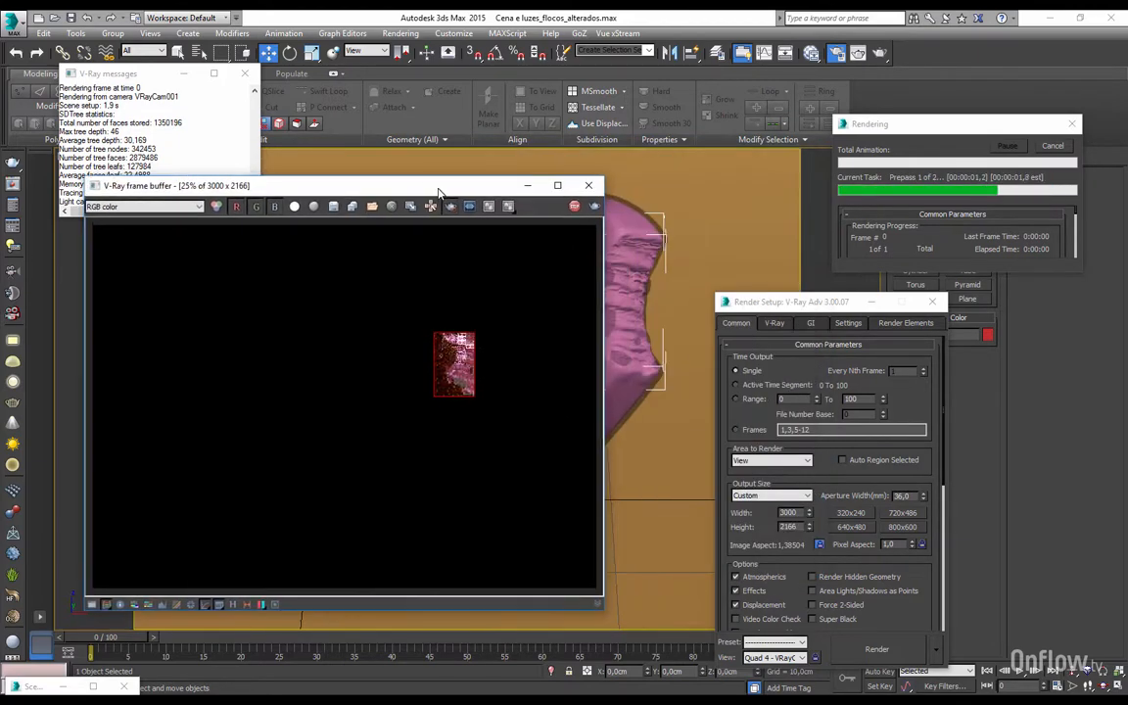
pyautogui.scroll(2, 487, 356)
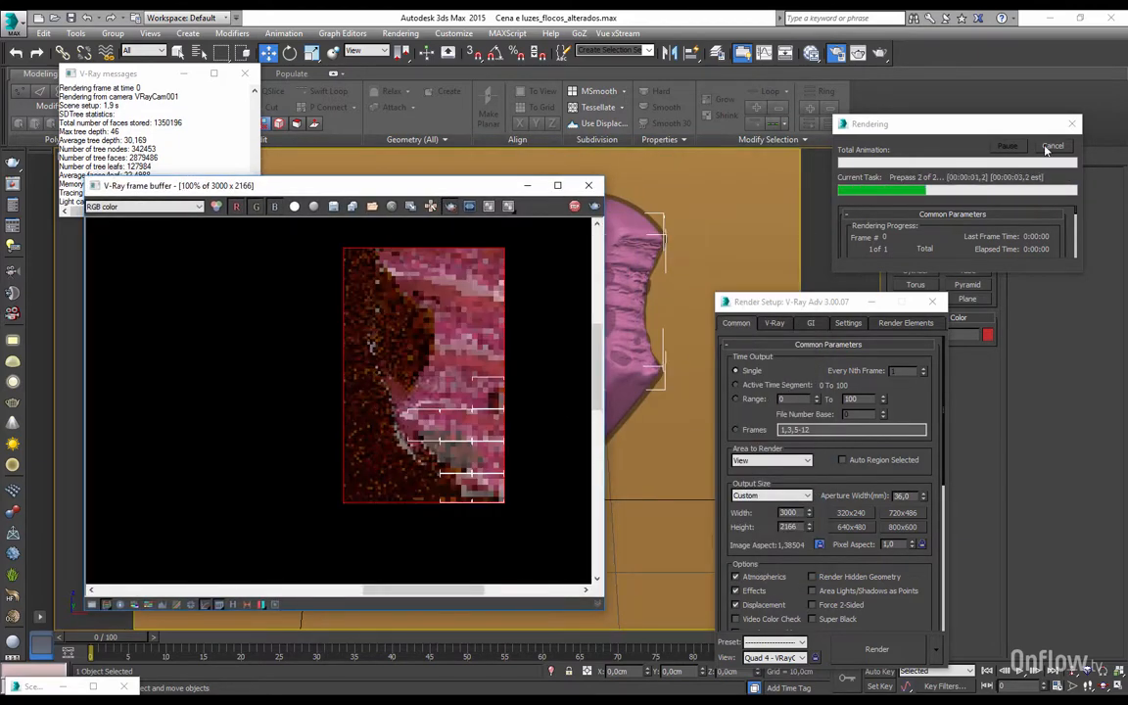
pyautogui.scroll(-1, 410, 314)
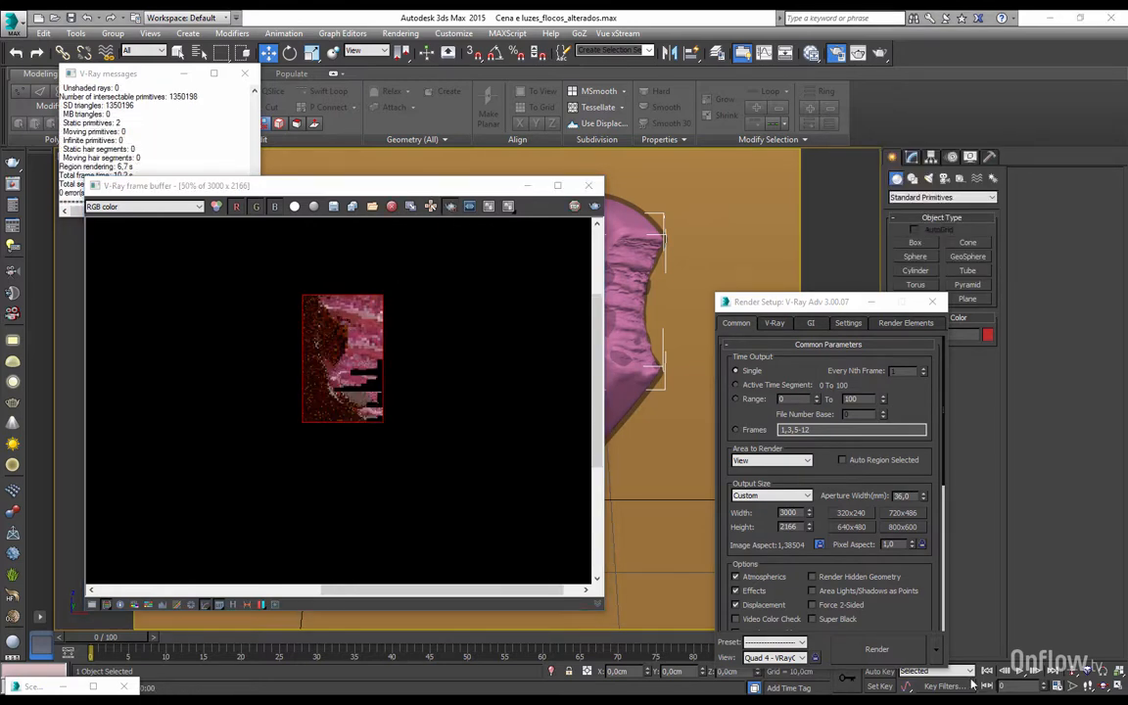
# Step: Redraw a larger render region around the whole bite in the frame buffer and render it
pyautogui.click(297, 325)
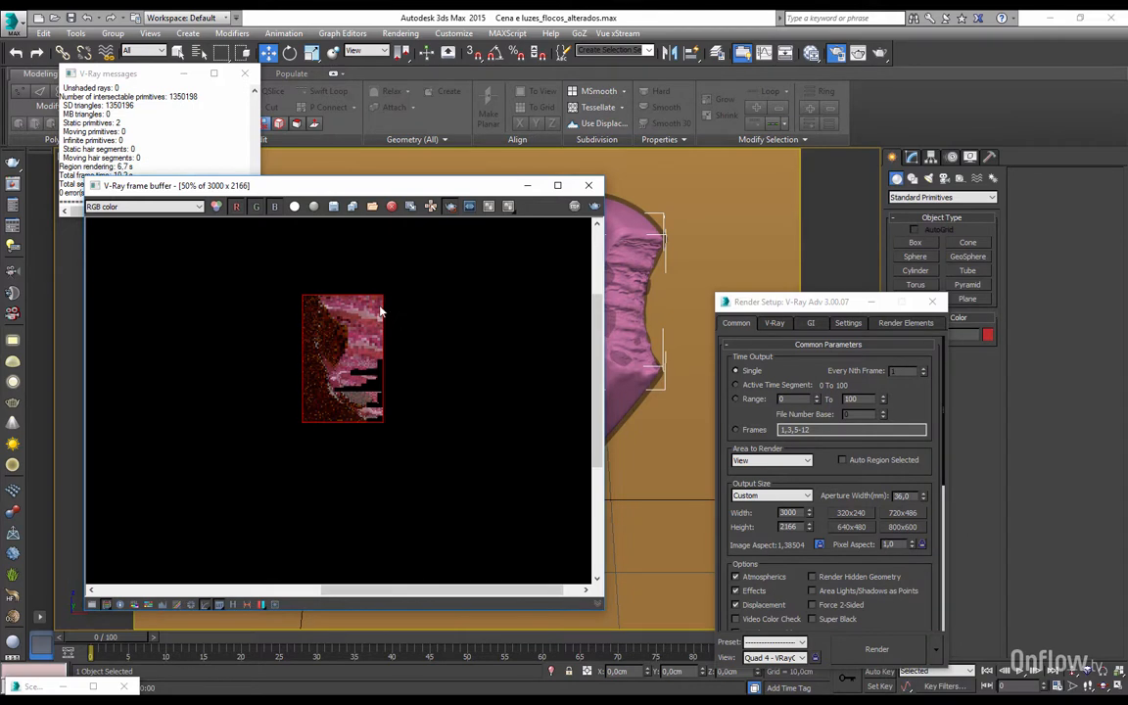
pyautogui.moveTo(297, 270); pyautogui.dragTo(418, 447)
pyautogui.moveTo(268, 281); pyautogui.dragTo(404, 452)
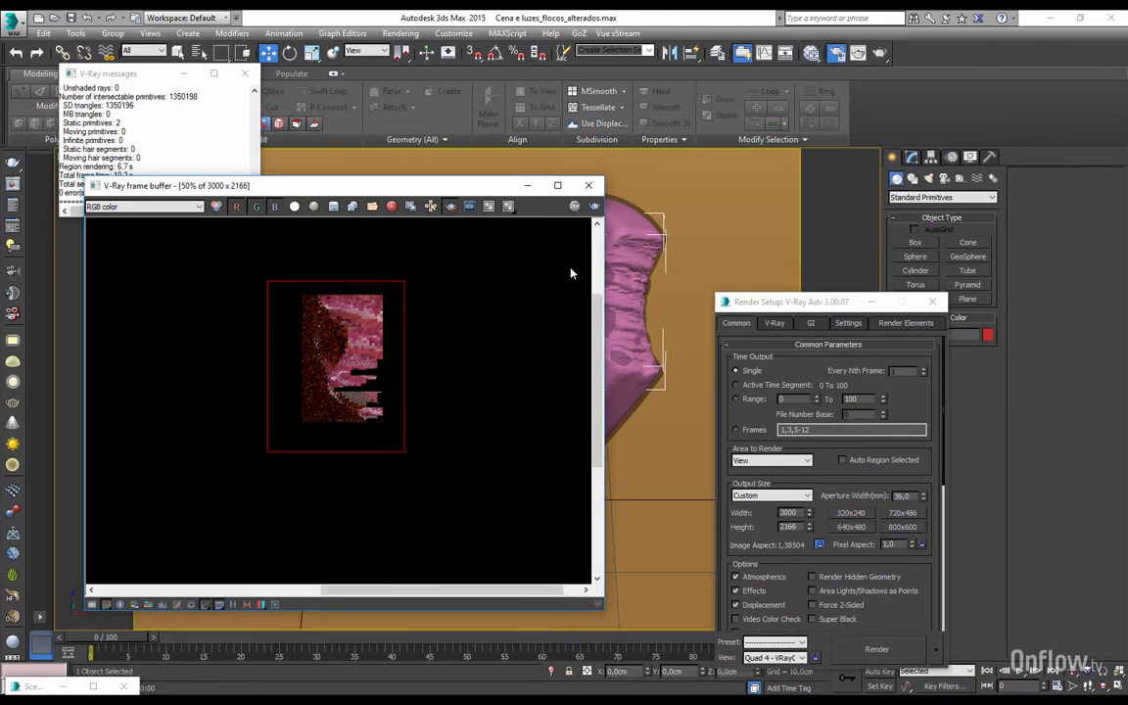
pyautogui.click(594, 206)
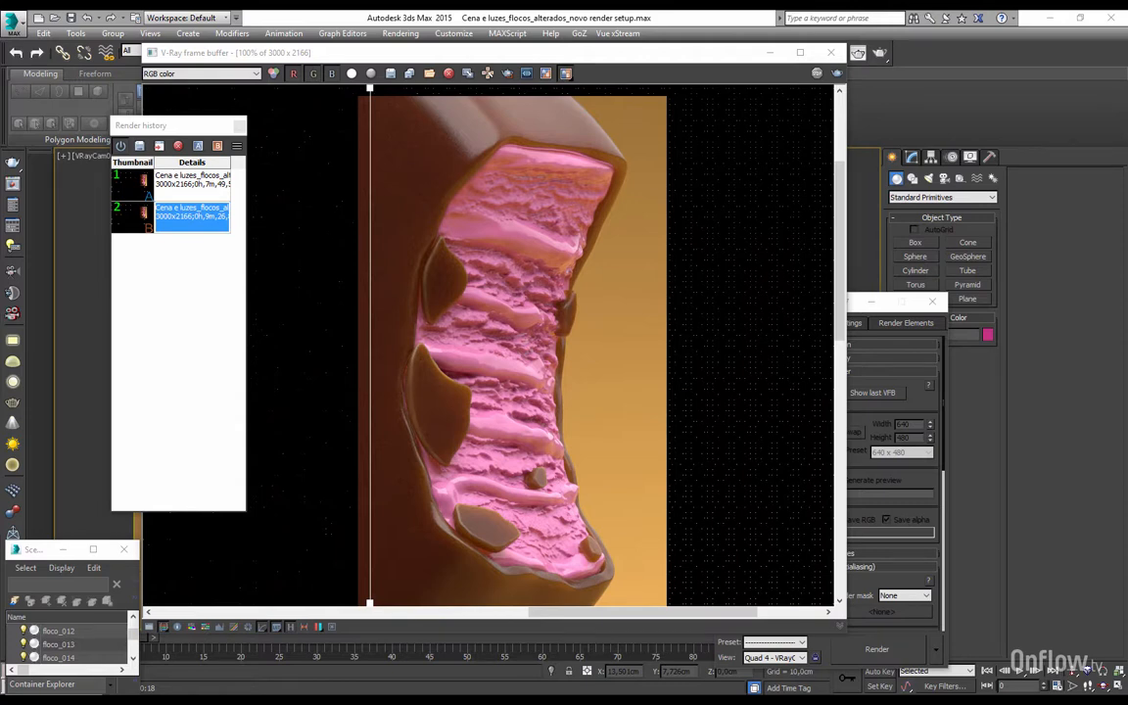
# Step: Compare renders A and B with the split line, examining the chocolate edge, flakes and pink ice cream up close
pyautogui.moveTo(490, 54); pyautogui.dragTo(627, 67)
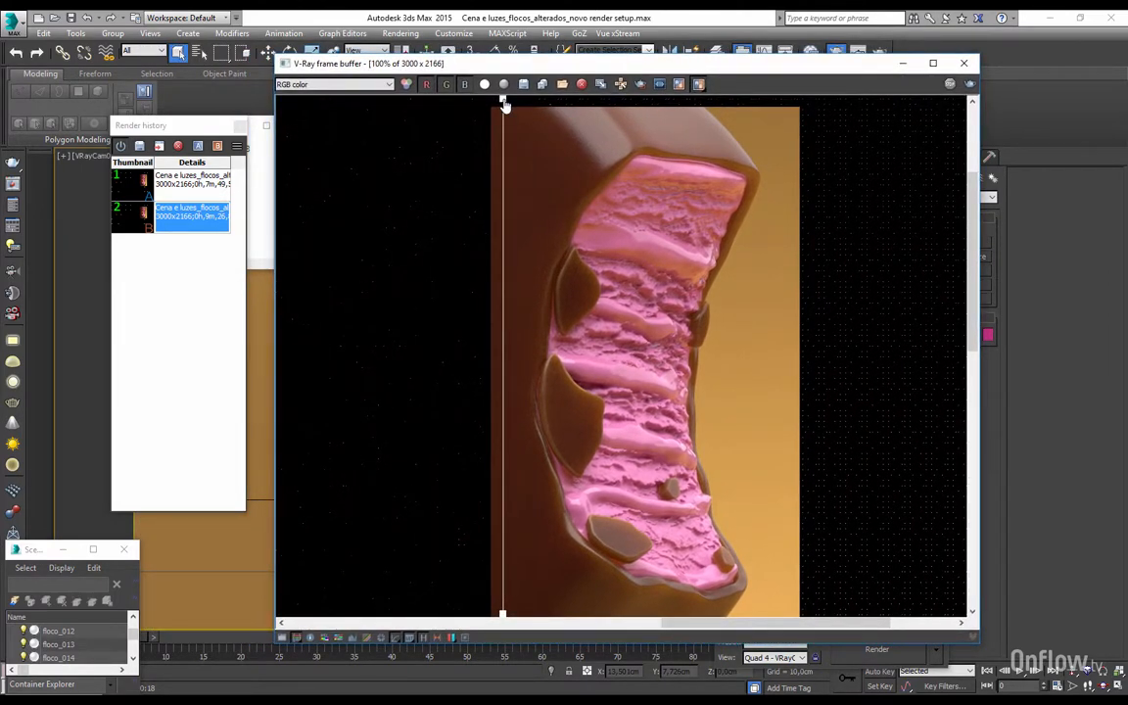
pyautogui.moveTo(506, 104); pyautogui.dragTo(550, 99)
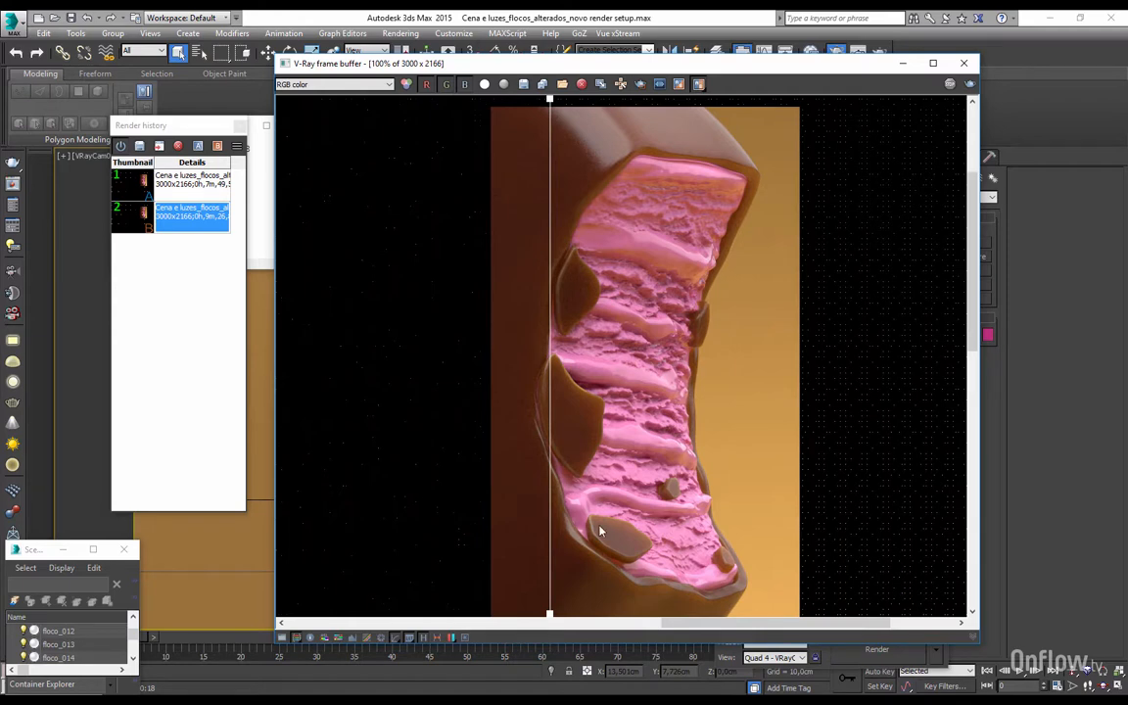
pyautogui.moveTo(550, 99); pyautogui.dragTo(545, 147)
pyautogui.scroll(2, 611, 336)
pyautogui.scroll(-1, 595, 467)
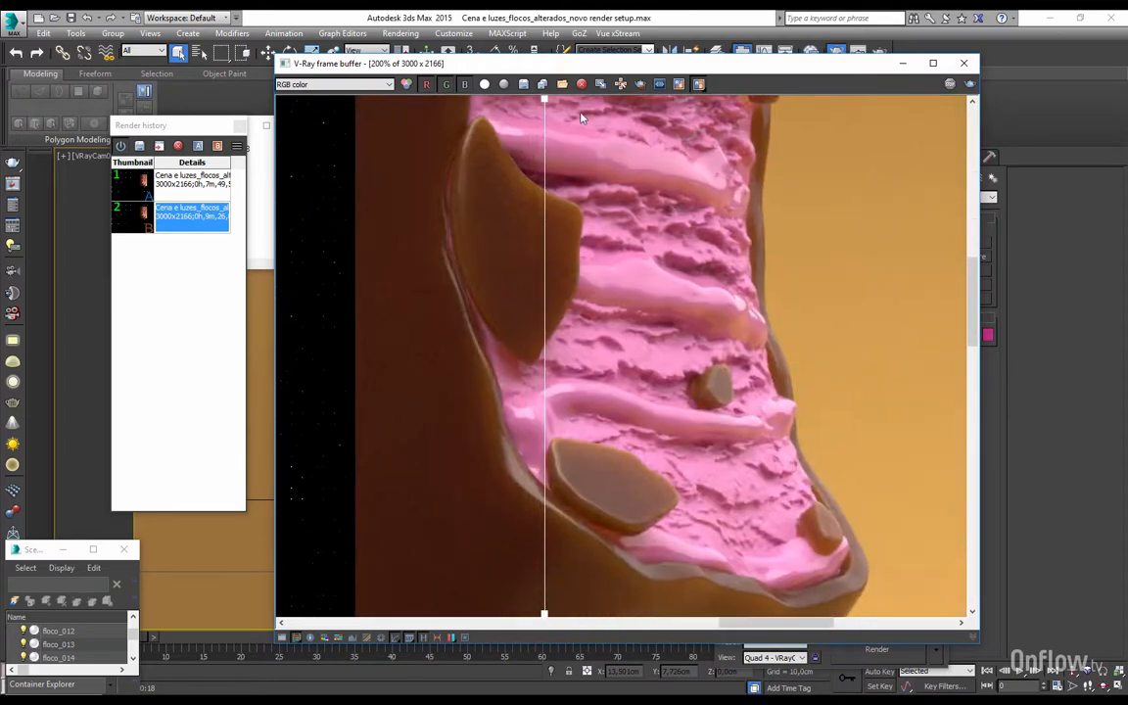
pyautogui.moveTo(552, 102); pyautogui.dragTo(467, 172)
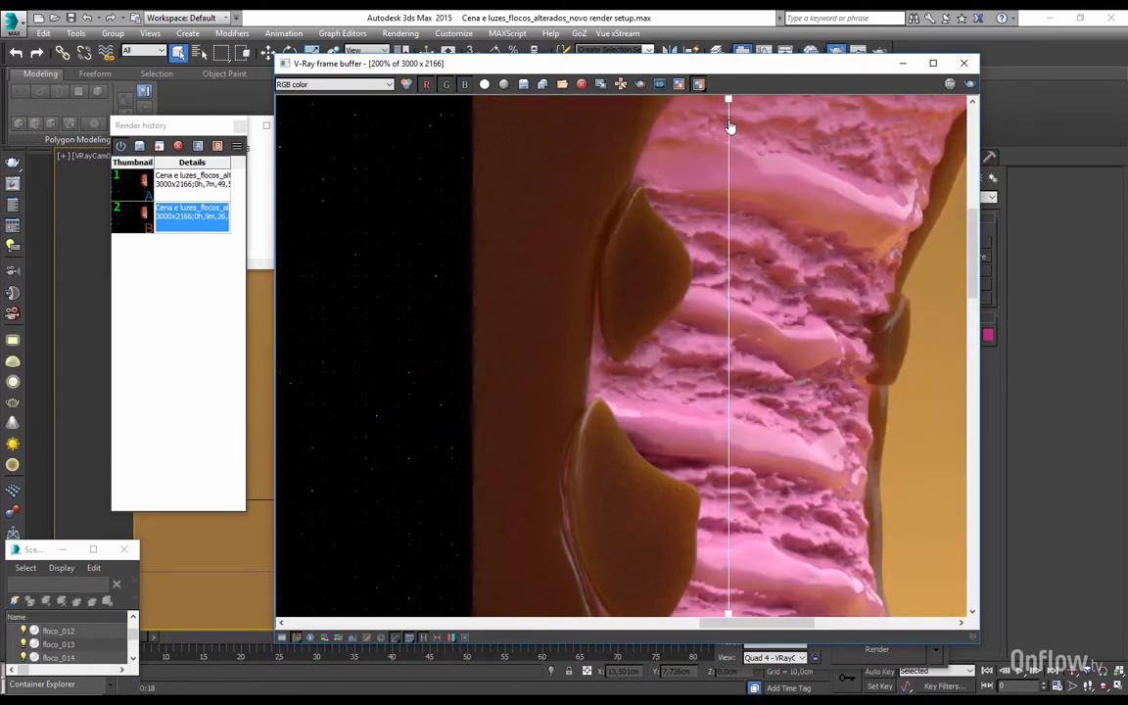
pyautogui.moveTo(732, 128); pyautogui.dragTo(539, 133)
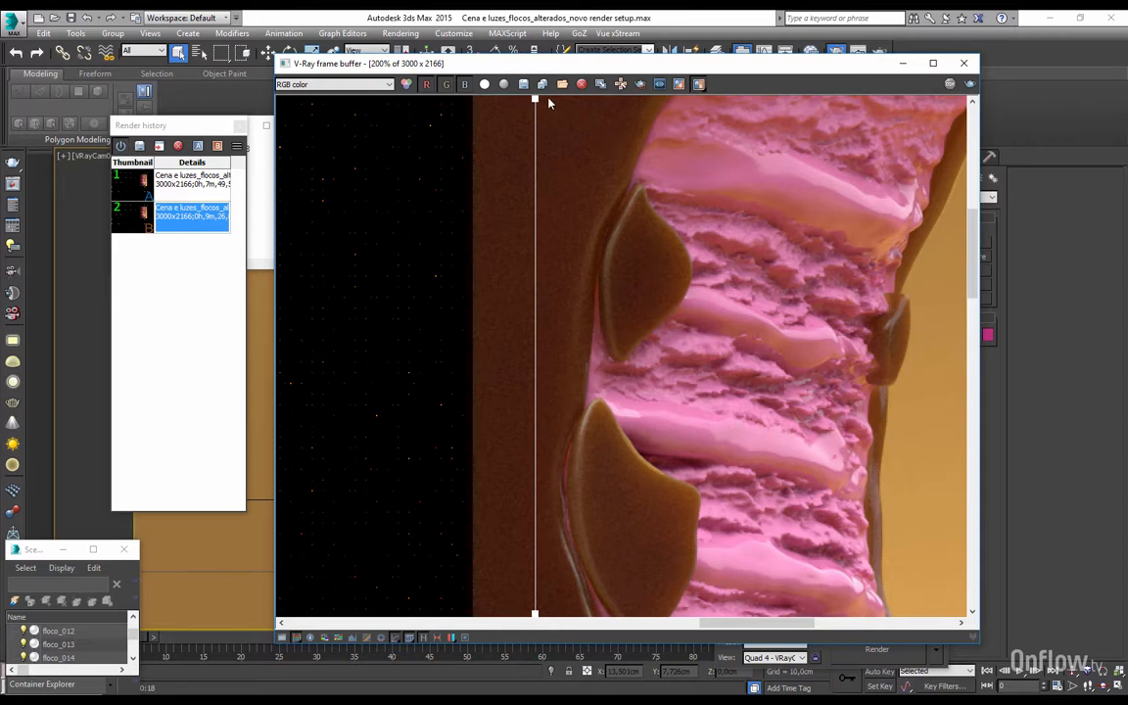
pyautogui.moveTo(538, 106); pyautogui.dragTo(490, 135)
pyautogui.scroll(-2, 627, 230)
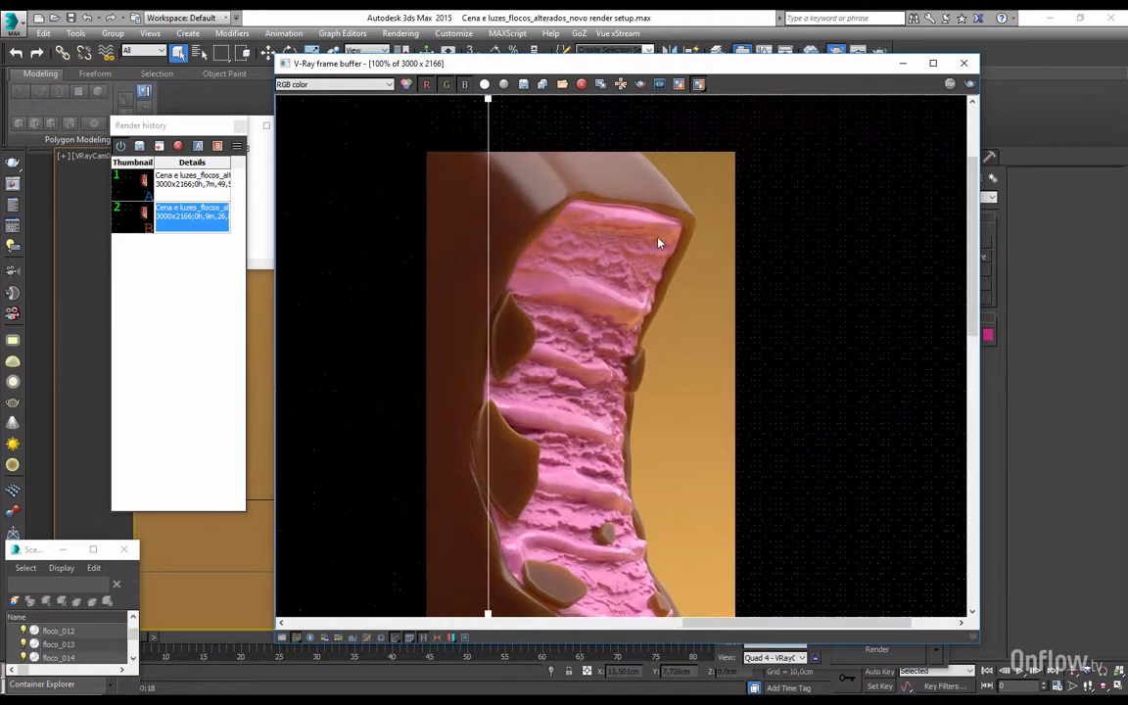
pyautogui.scroll(2, 658, 258)
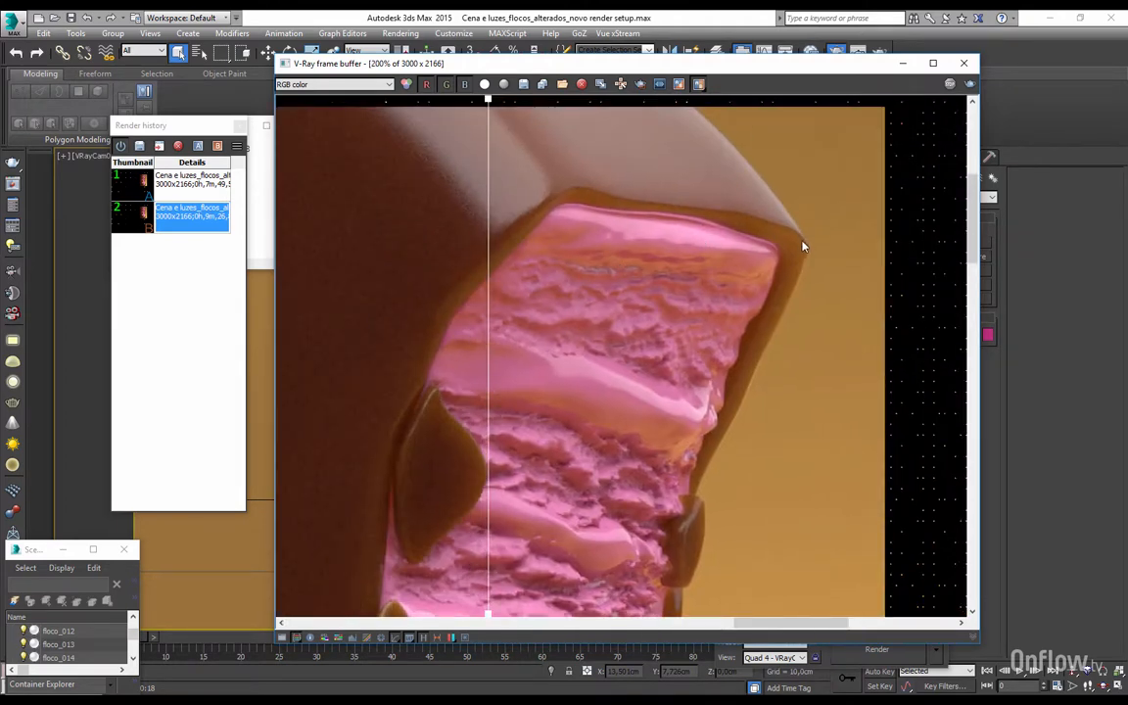
# Step: Examine the rendered bite from its upper corner to its lower edge, alternating between 200% close-ups and the 100% overall view
pyautogui.moveTo(702, 196); pyautogui.dragTo(614, 304, button='middle')
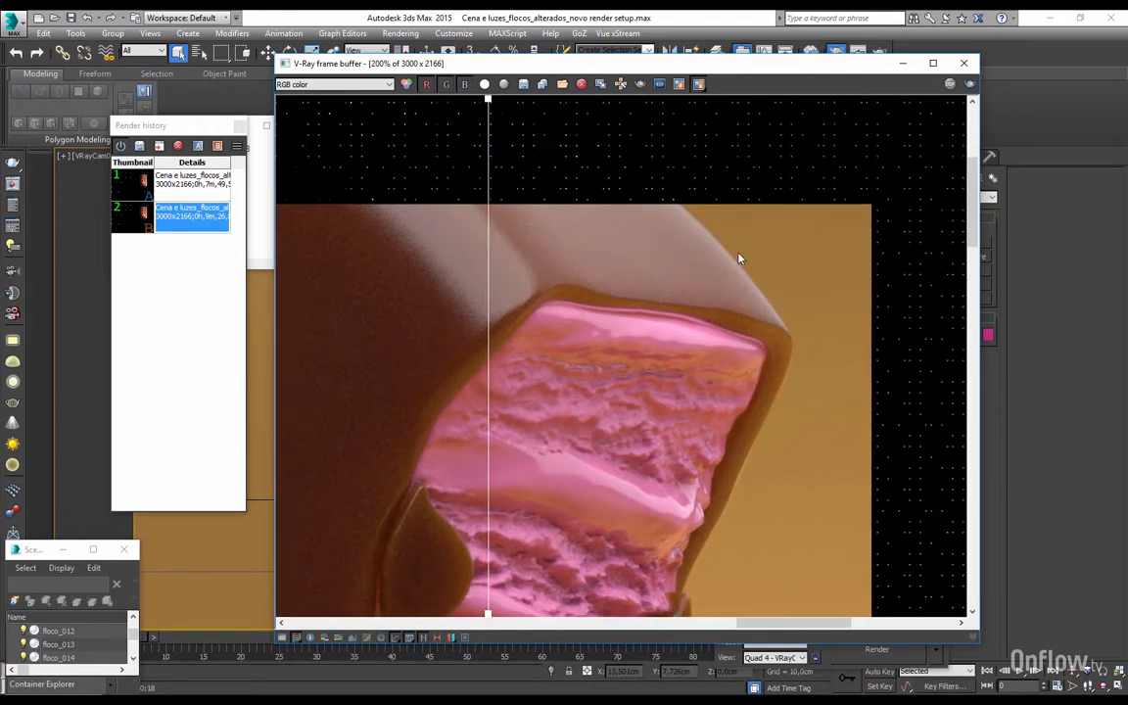
pyautogui.moveTo(796, 314); pyautogui.dragTo(574, 246, button='middle')
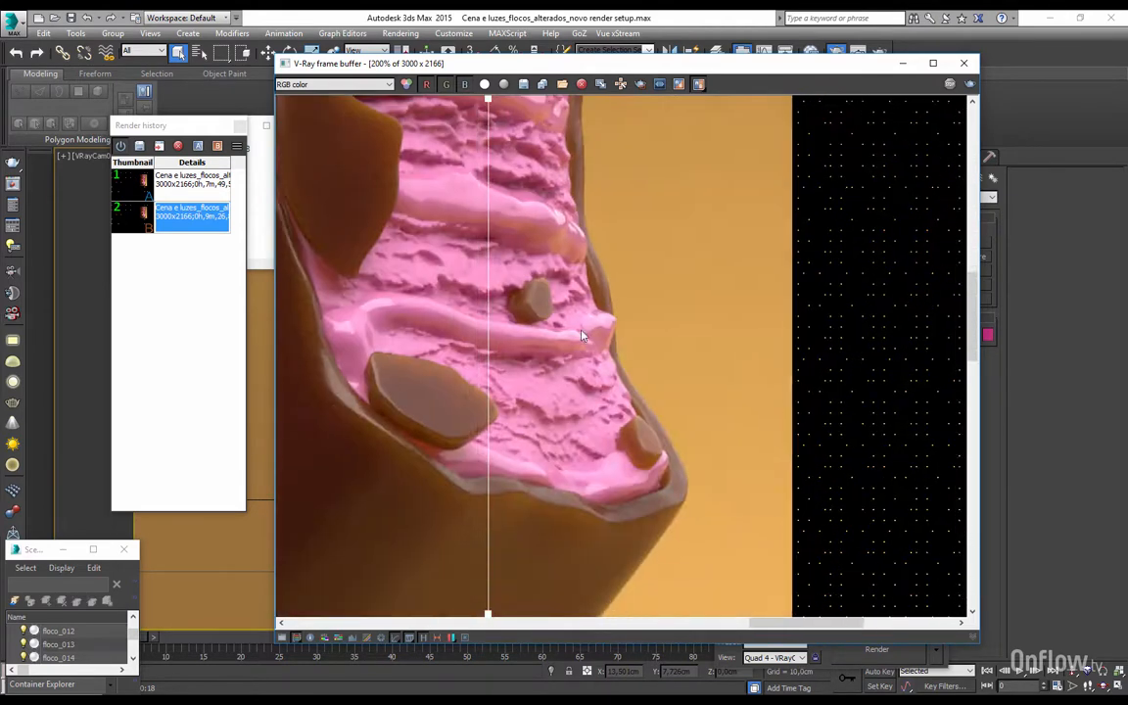
pyautogui.moveTo(517, 443); pyautogui.dragTo(573, 509, button='middle')
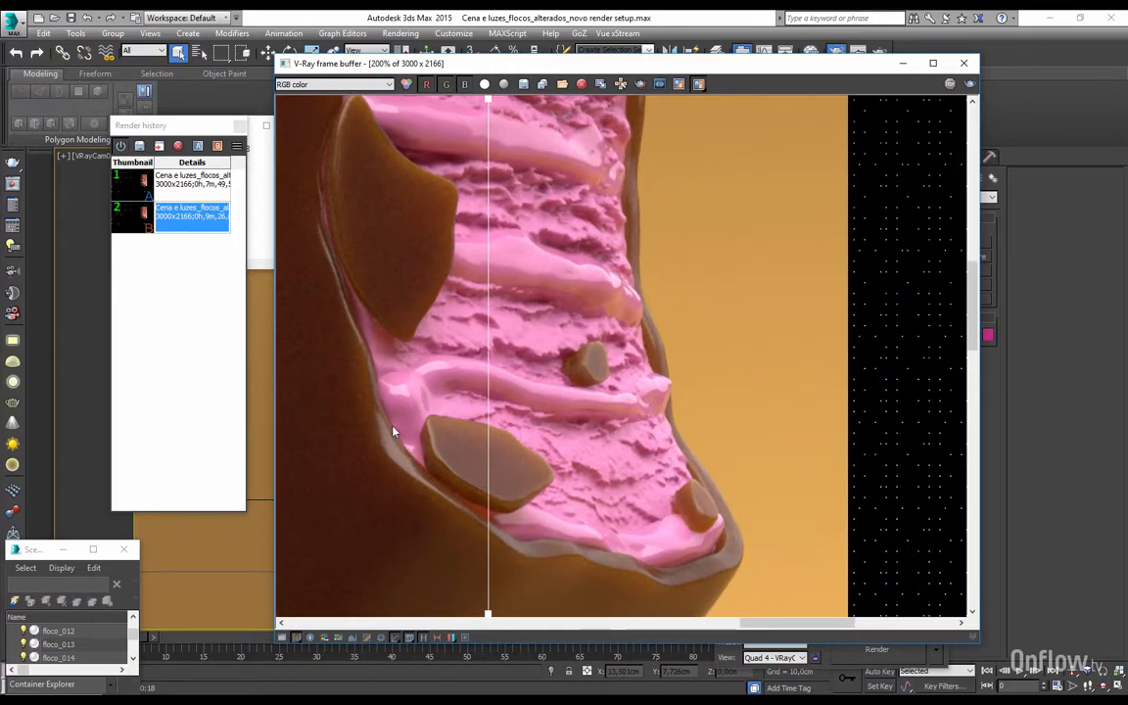
pyautogui.moveTo(517, 322); pyautogui.dragTo(642, 265, button='middle')
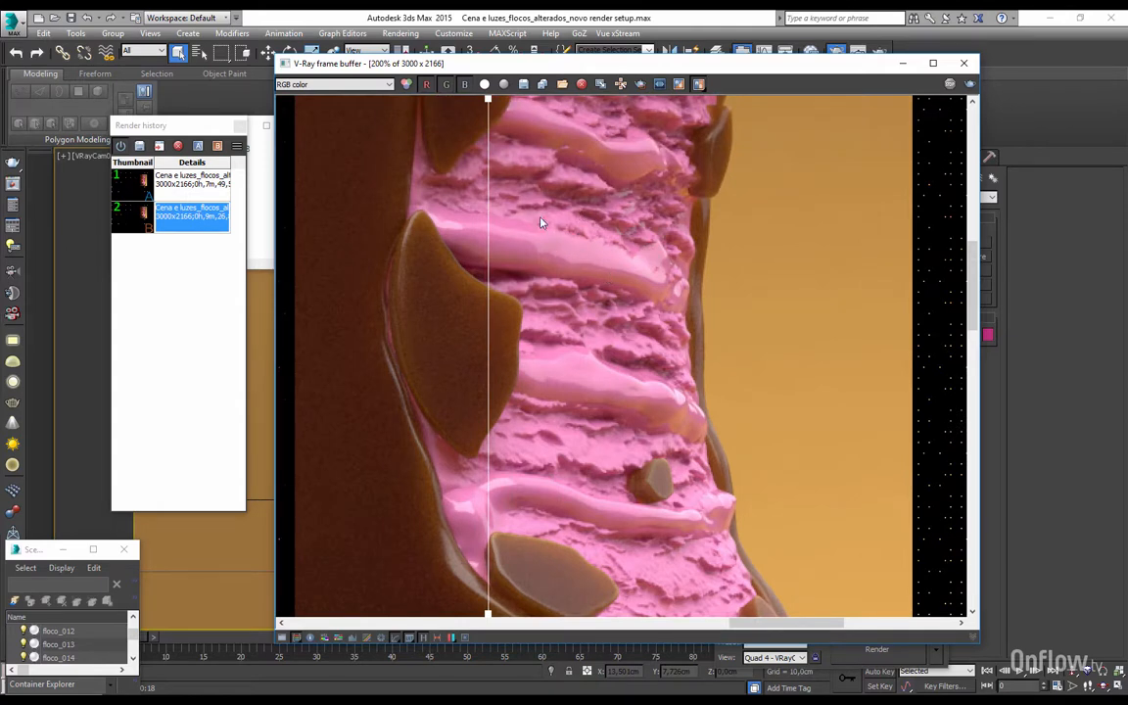
pyautogui.moveTo(613, 253); pyautogui.dragTo(683, 232, button='middle')
pyautogui.scroll(-1, 682, 233)
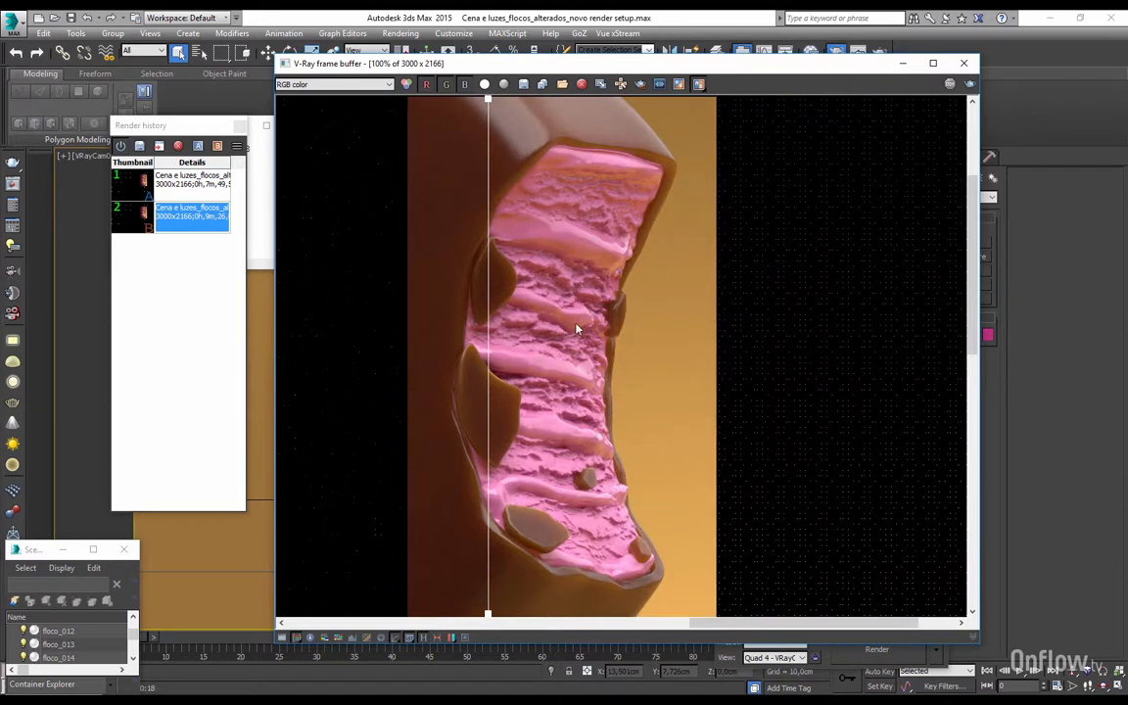
pyautogui.scroll(1, 559, 340)
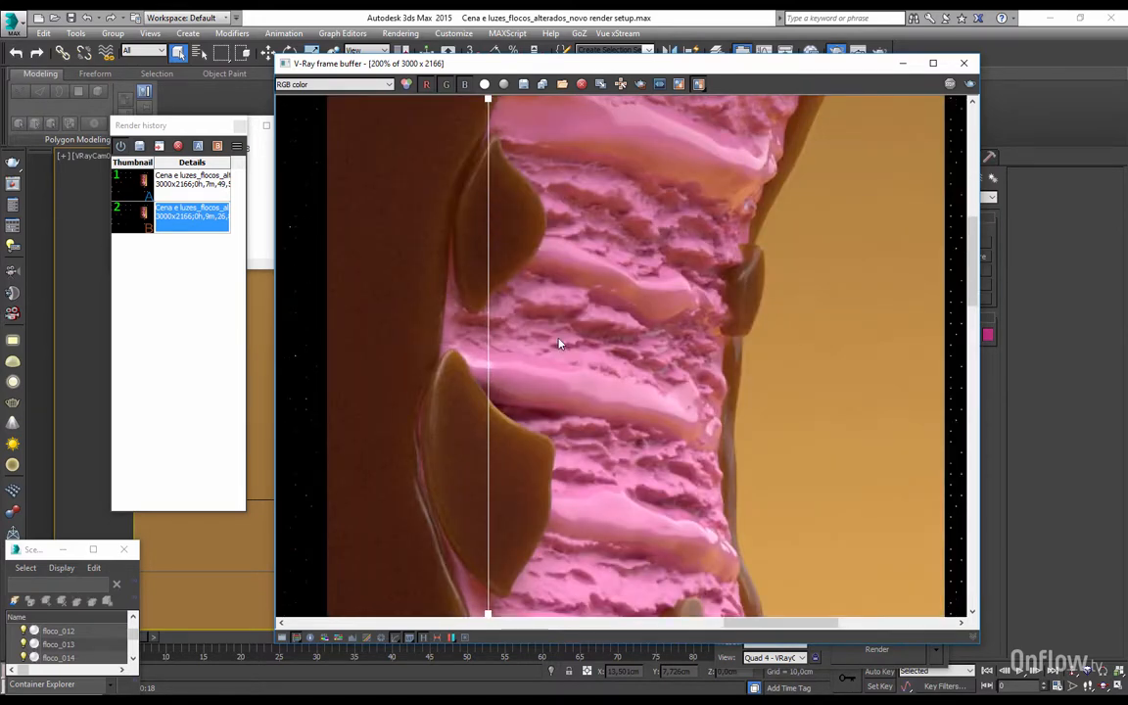
pyautogui.scroll(-1, 587, 392)
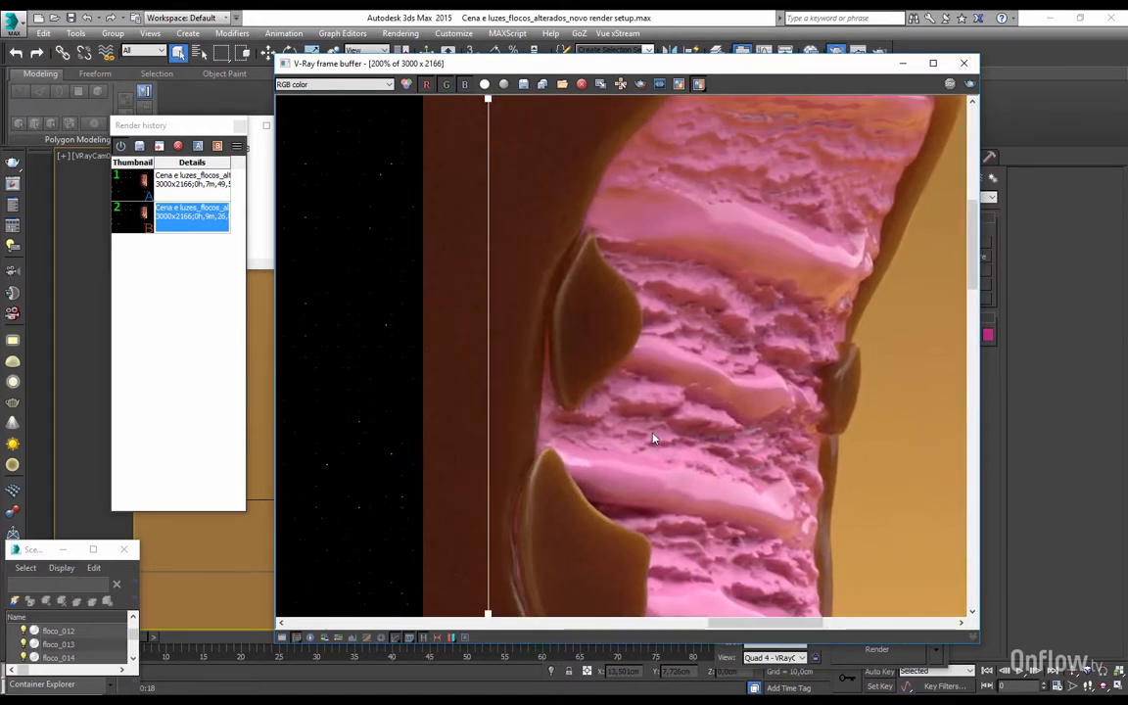
pyautogui.scroll(1, 471, 338)
pyautogui.moveTo(471, 338); pyautogui.dragTo(632, 329, button='middle')
pyautogui.scroll(-1, 675, 406)
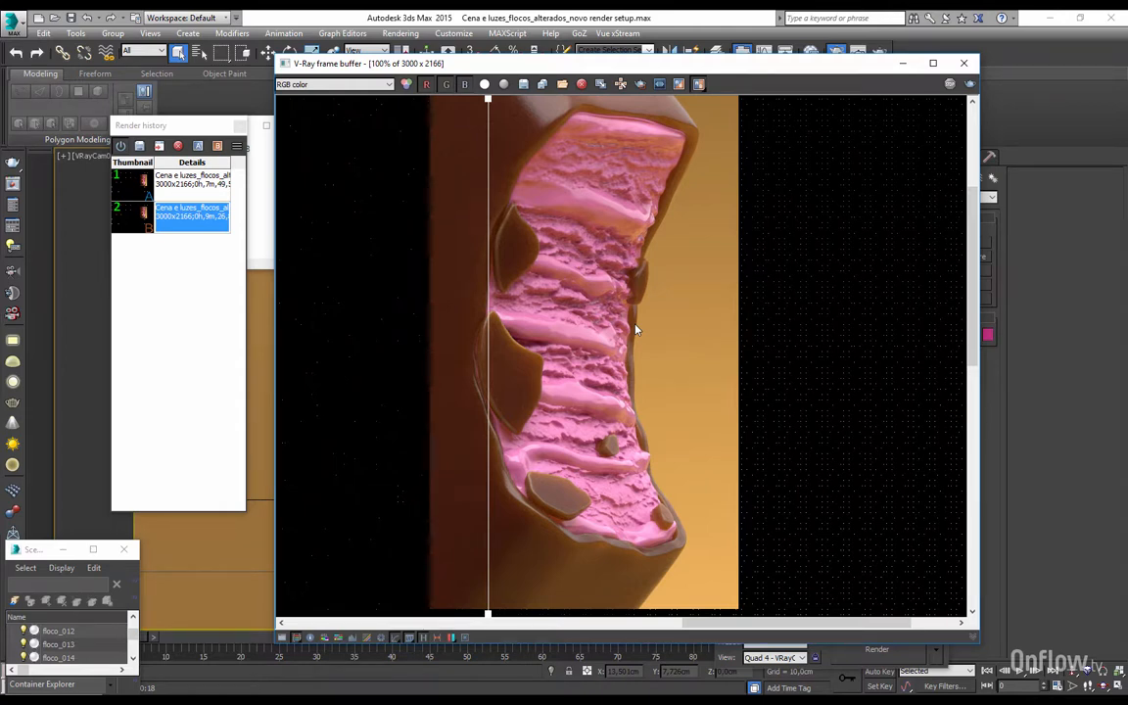
pyautogui.scroll(1, 627, 326)
pyautogui.moveTo(609, 319); pyautogui.dragTo(579, 401, button='middle')
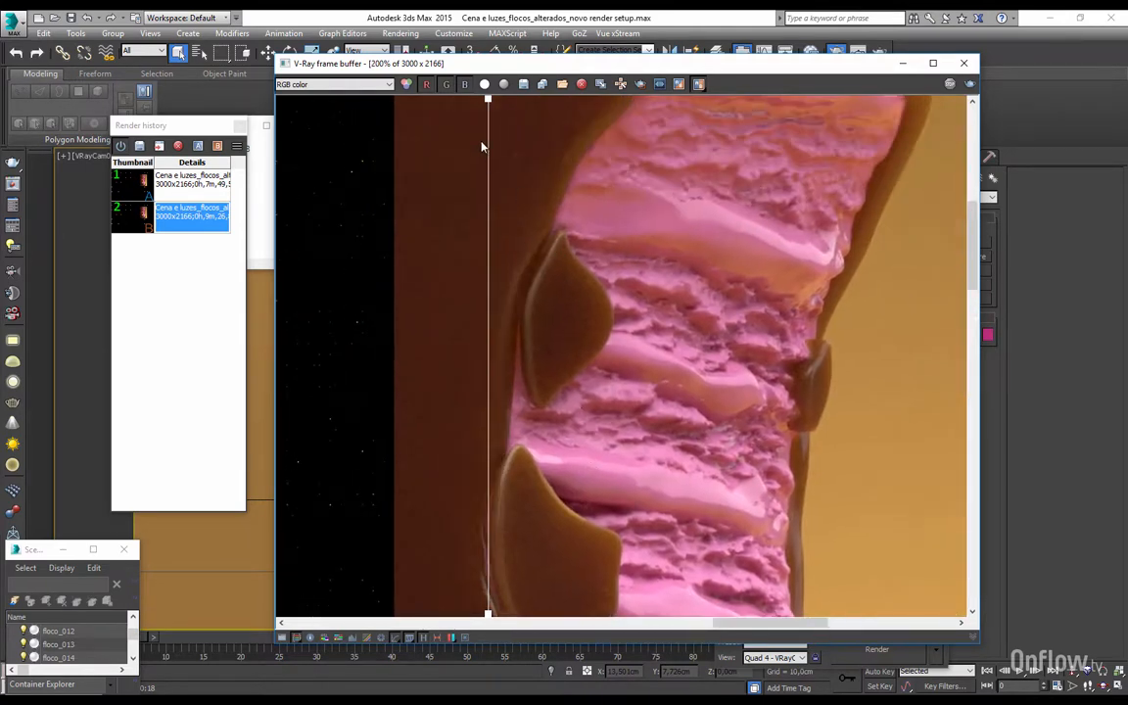
# Step: Move the A/B comparison split line away from the bite and review the entire bite in the newer render at 100%
pyautogui.moveTo(490, 106); pyautogui.dragTo(424, 105)
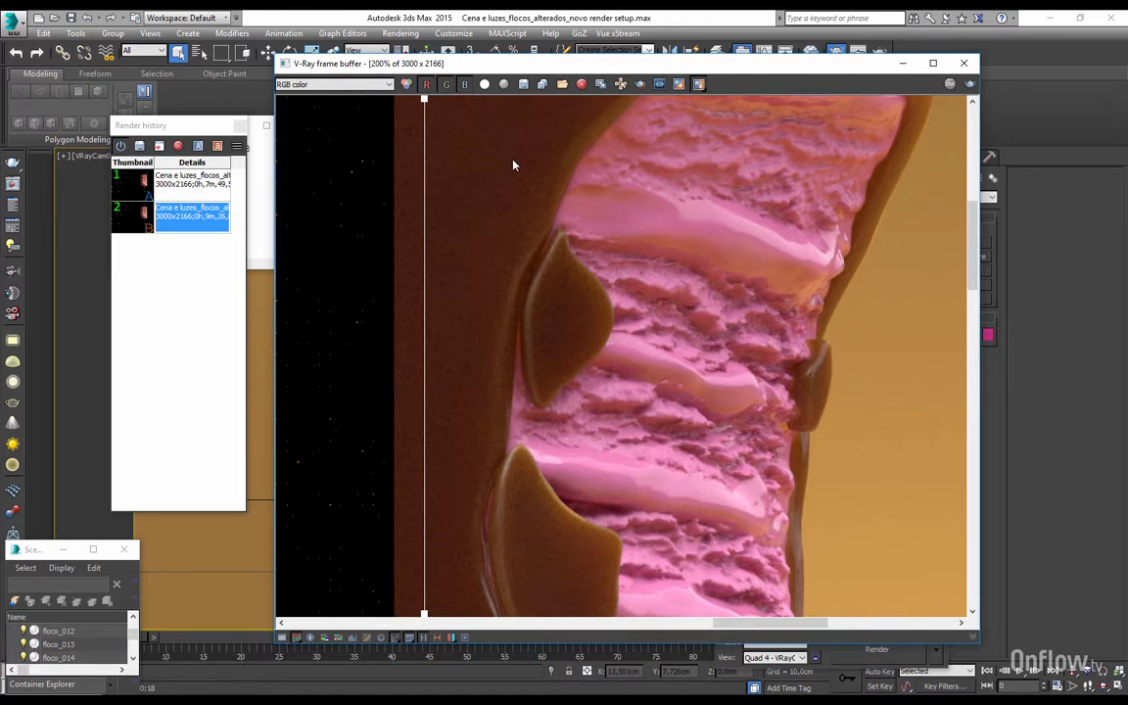
pyautogui.moveTo(595, 489); pyautogui.dragTo(503, 391, button='middle')
pyautogui.scroll(-2, 503, 391)
pyautogui.scroll(1, 632, 400)
pyautogui.moveTo(632, 402); pyautogui.dragTo(585, 431, button='middle')
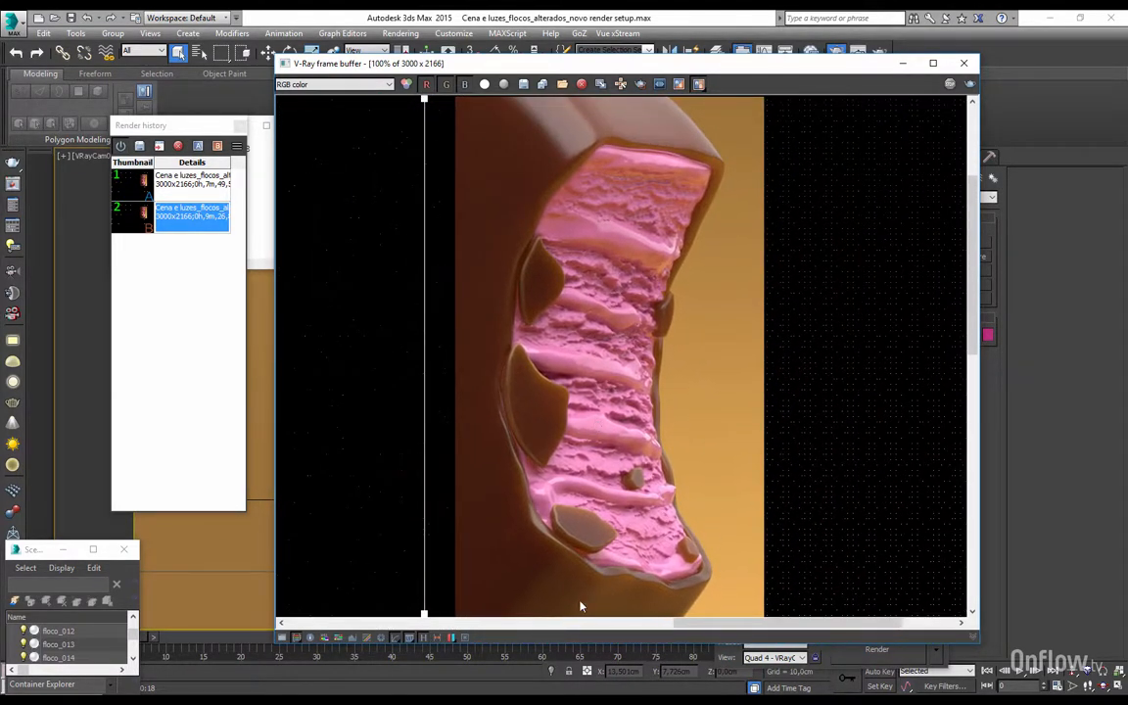